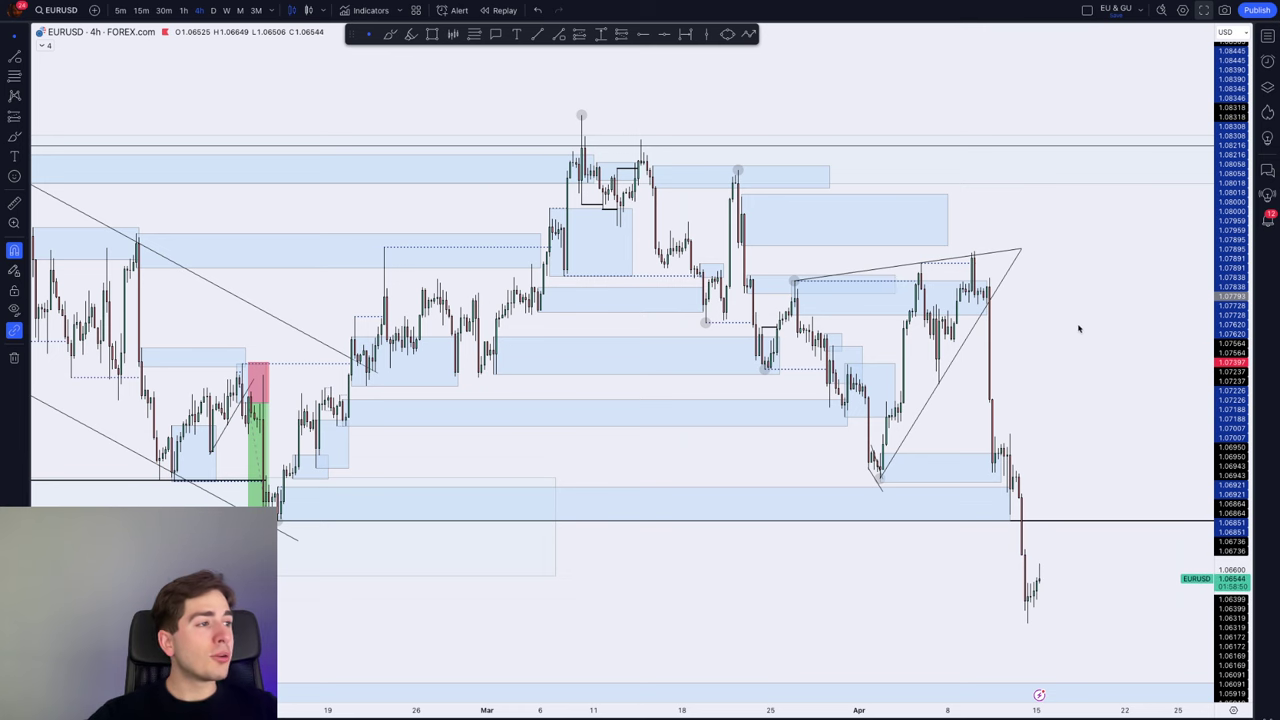
# Mark the two April swing highs and the rising wedge's upper trendline with temporary brush strokes, and undo the strokes
pyautogui.scroll(3, 1079, 328)
pyautogui.moveTo(1226, 335); pyautogui.dragTo(1226, 418)
pyautogui.scroll(-5, 1004, 371)
pyautogui.moveTo(993, 364); pyautogui.dragTo(909, 384)
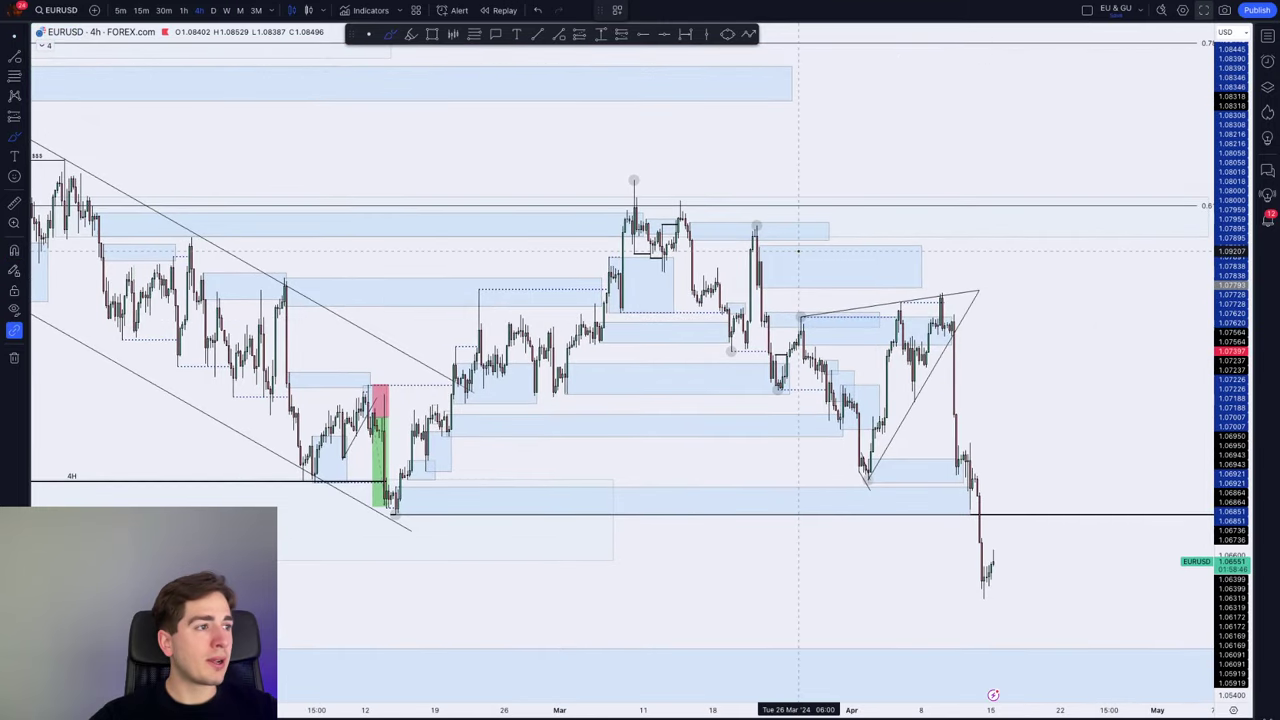
pyautogui.moveTo(786, 322); pyautogui.dragTo(806, 314)
pyautogui.moveTo(887, 300)
pyautogui.mouseDown()
pyautogui.moveTo(961, 287)
pyautogui.moveTo(1010, 421)
pyautogui.mouseUp()
pyautogui.hotkey('ctrl', 'z')
pyautogui.hotkey('ctrl', 'z')
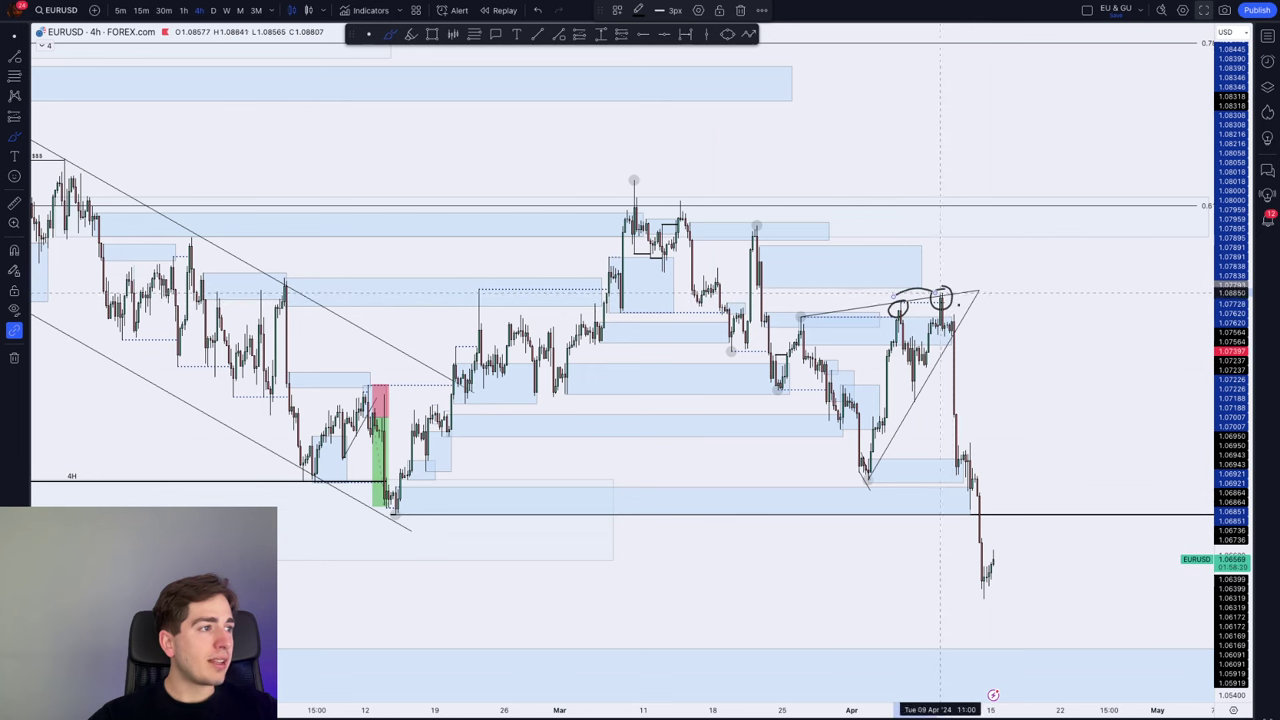
pyautogui.hotkey('ctrl', 'z')
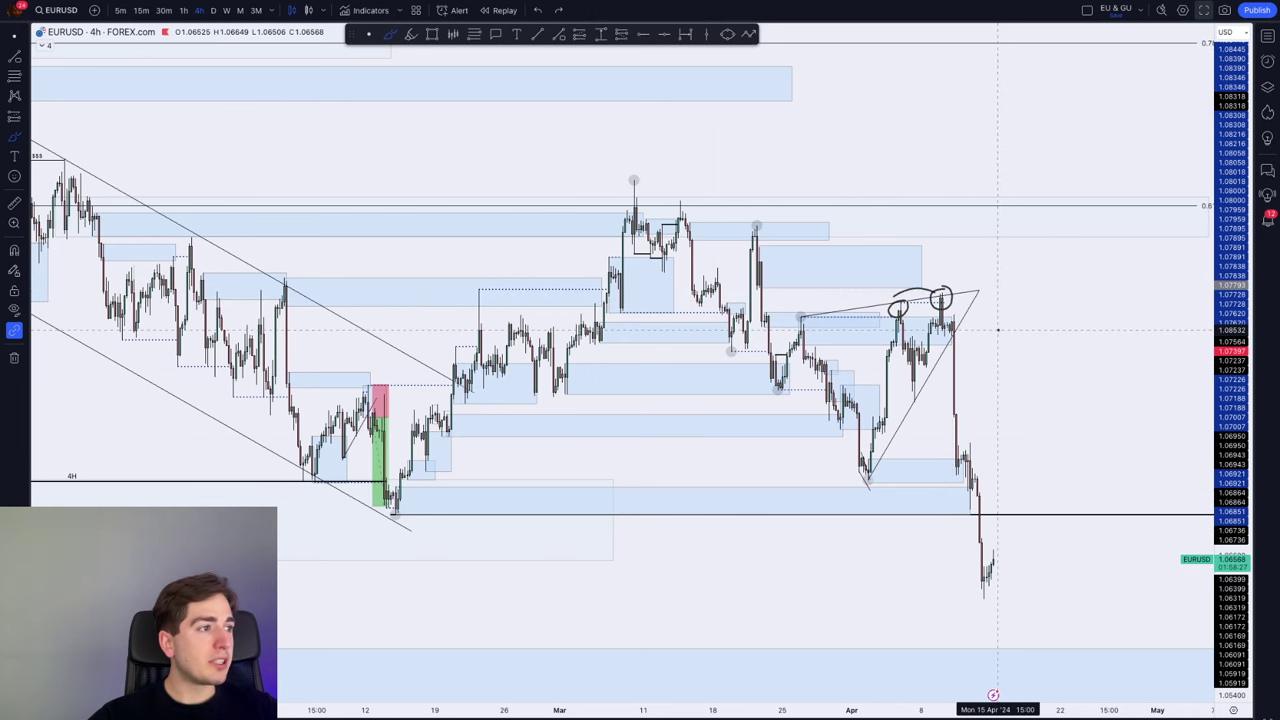
pyautogui.moveTo(800, 318); pyautogui.dragTo(967, 284)
pyautogui.hotkey('ctrl', 'z')
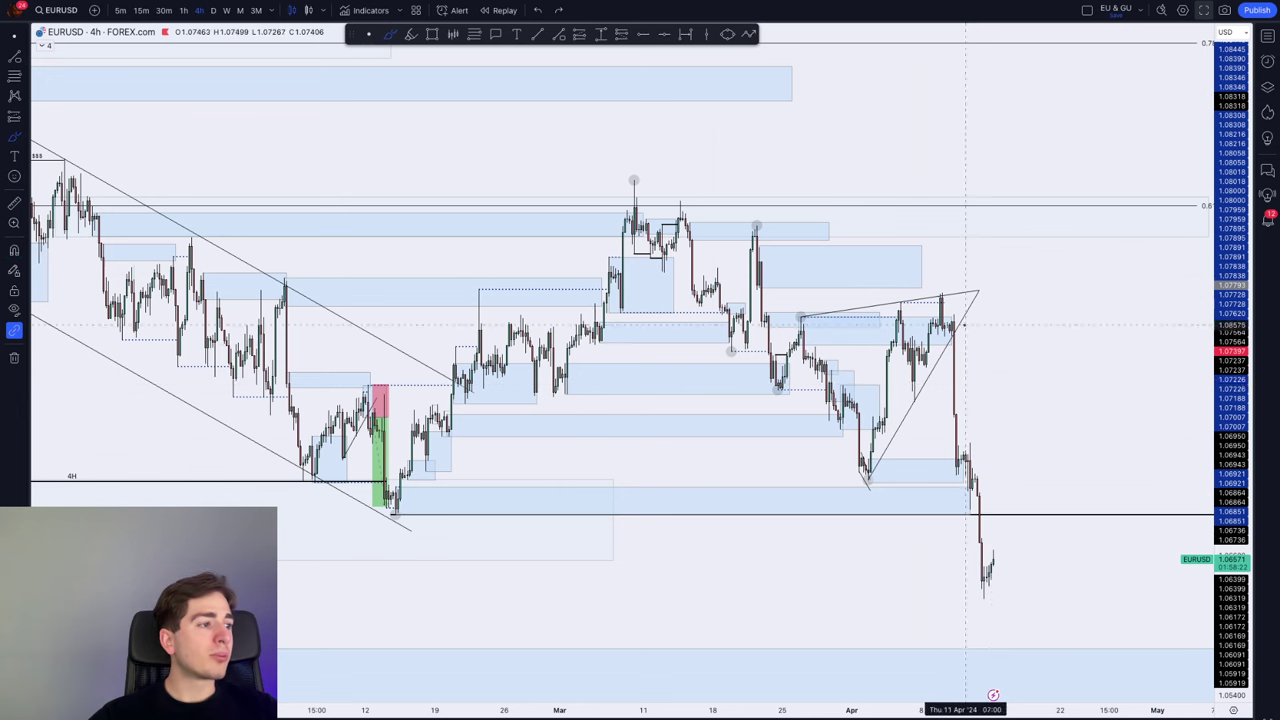
pyautogui.press('Escape')
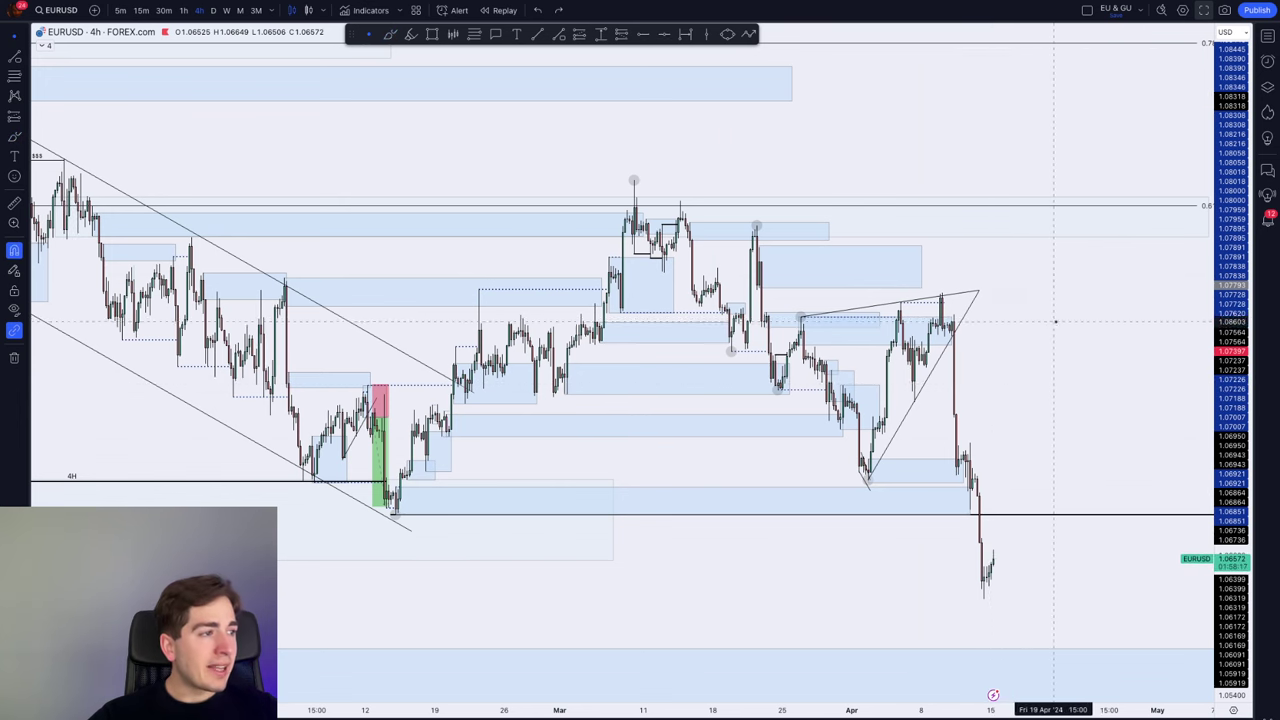
# Shorten the wide blue zone resting on the long black line so its right edge ends just before the 10 April drop
pyautogui.moveTo(1245, 484); pyautogui.dragTo(1245, 396)
pyautogui.scroll(3, 971, 423)
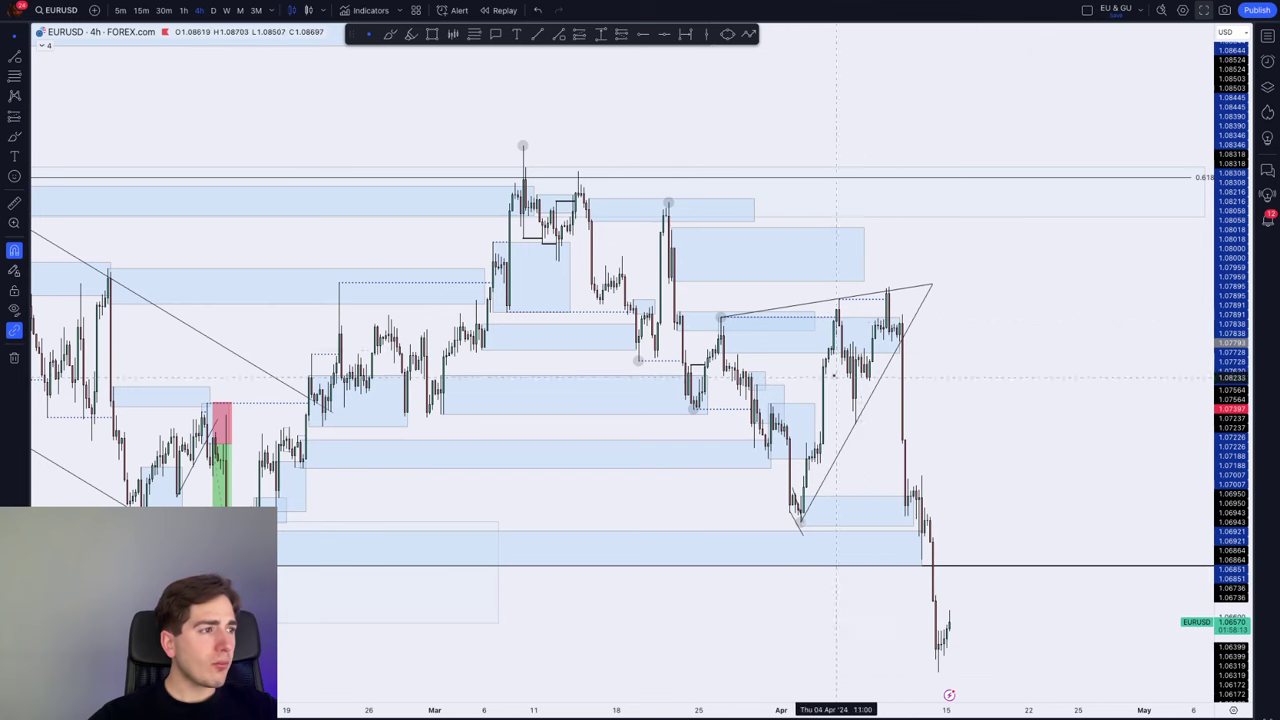
pyautogui.moveTo(991, 394); pyautogui.dragTo(996, 335)
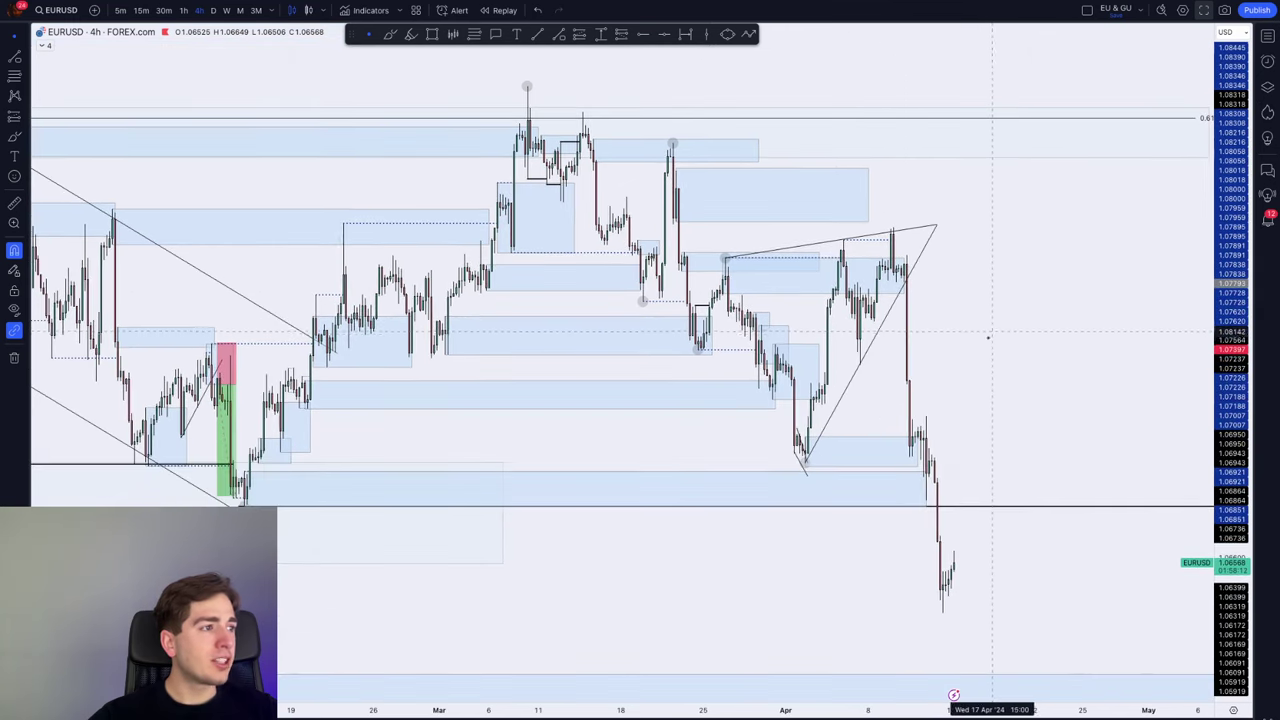
pyautogui.scroll(-1, 988, 337)
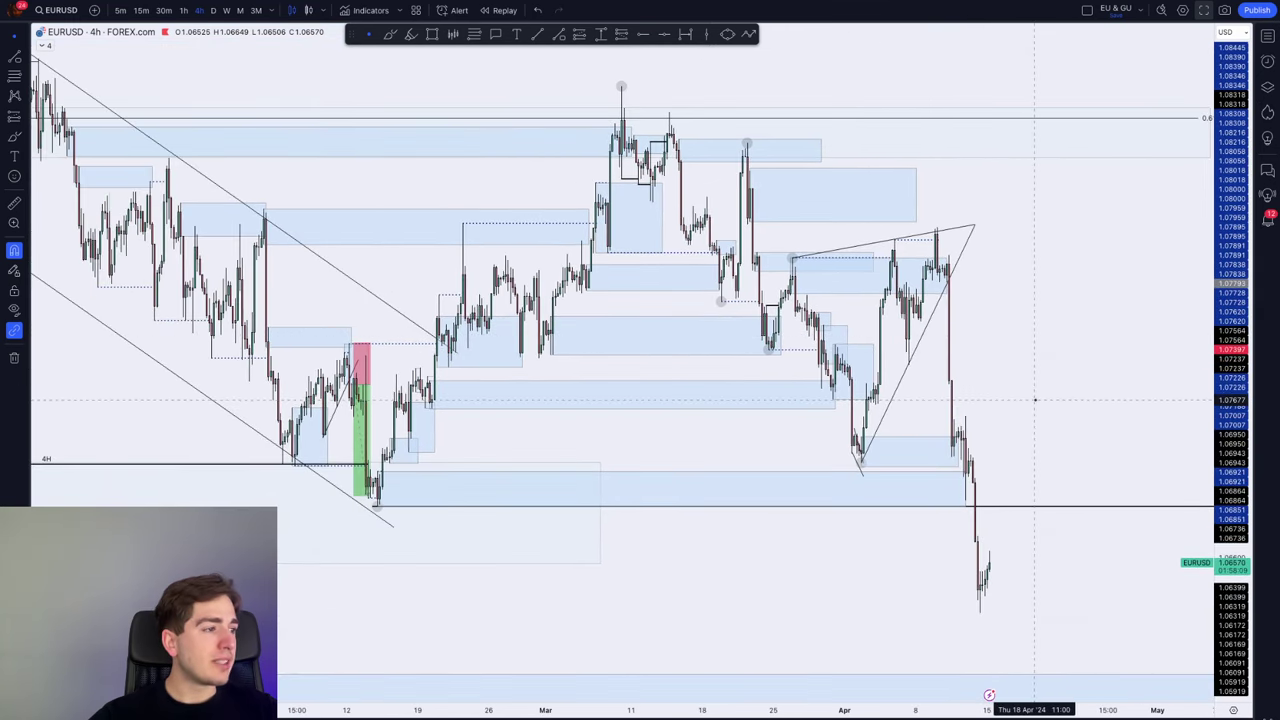
pyautogui.scroll(2, 1060, 466)
pyautogui.moveTo(1039, 455); pyautogui.dragTo(1118, 361)
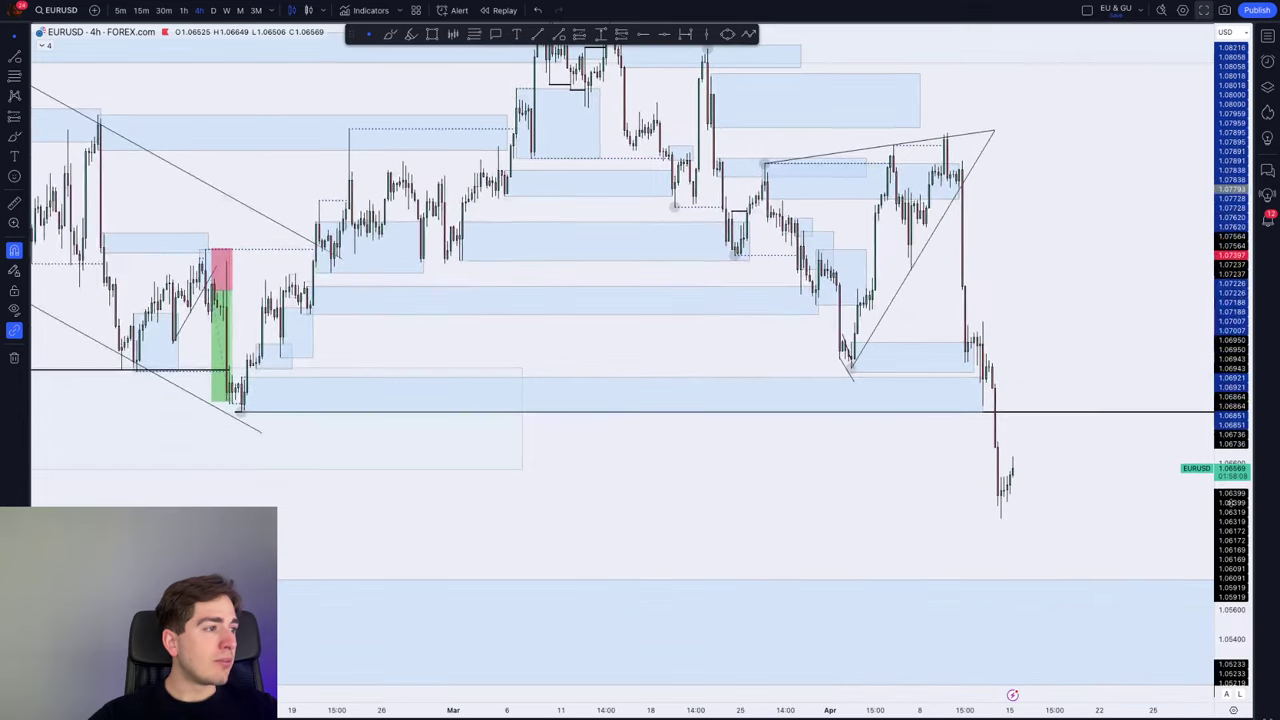
pyautogui.moveTo(1231, 503); pyautogui.dragTo(1231, 405)
pyautogui.click(980, 402)
pyautogui.moveTo(982, 402); pyautogui.dragTo(957, 402)
pyautogui.click(1106, 371)
# Try a 4H Zone rectangle from the 11 April candles to 16 April, spanning about 1.07151 to 1.07565, and delete it
pyautogui.scroll(2, 400, 100)
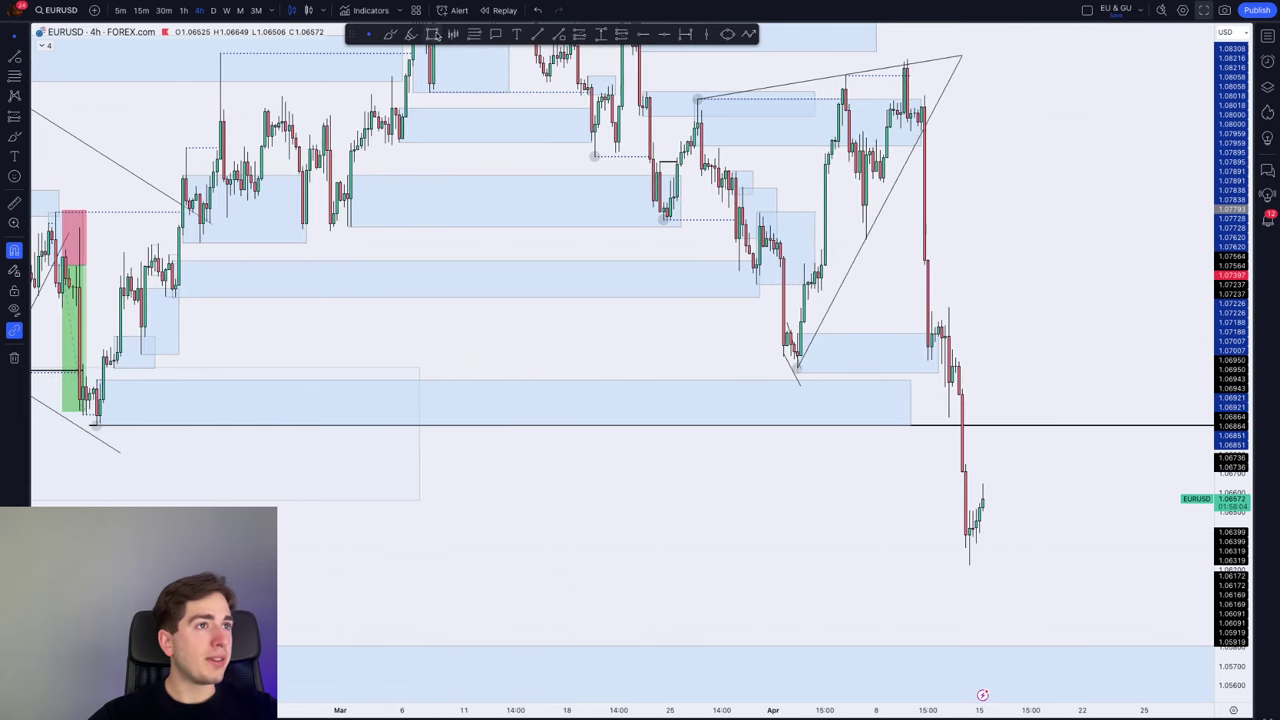
pyautogui.click(618, 11)
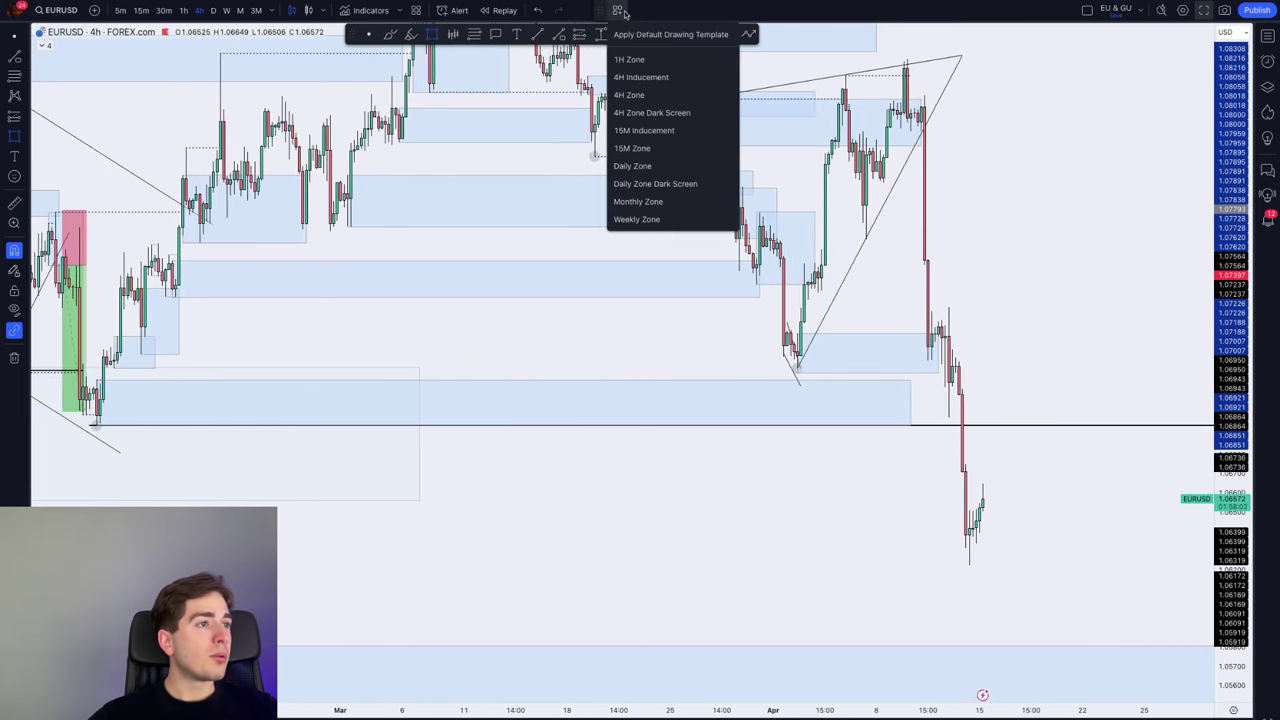
pyautogui.click(673, 95)
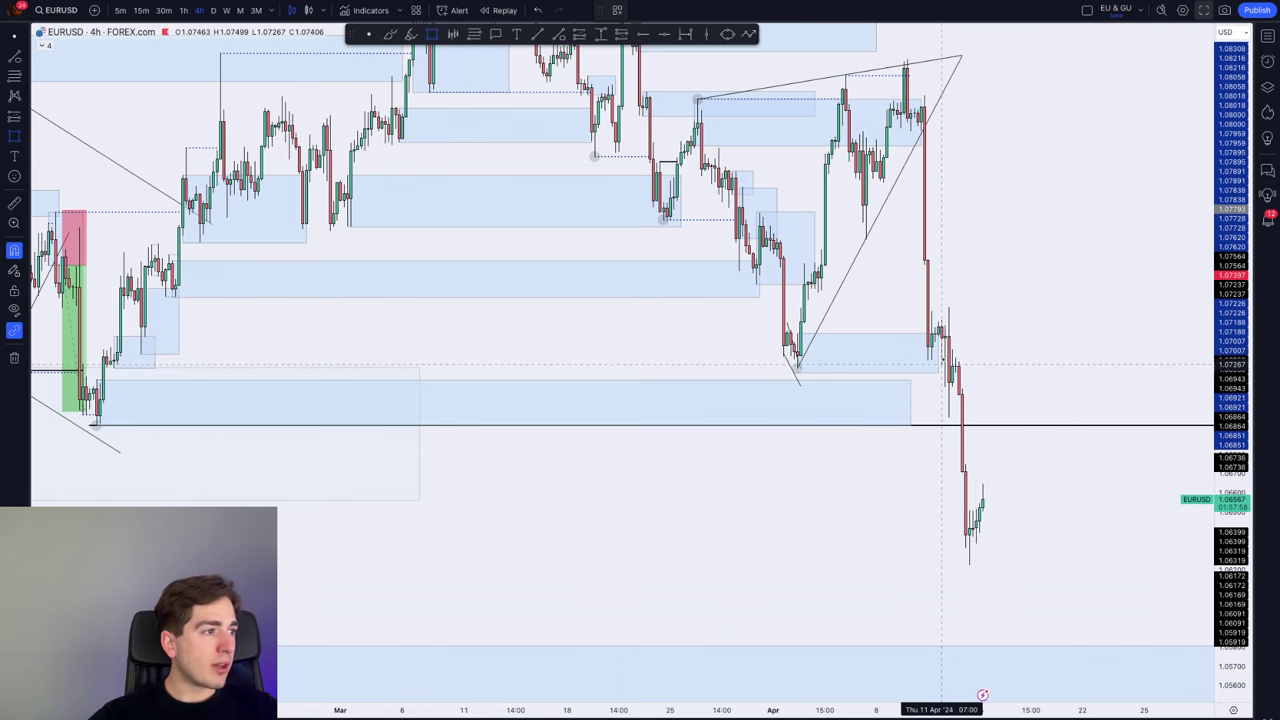
pyautogui.click(945, 387)
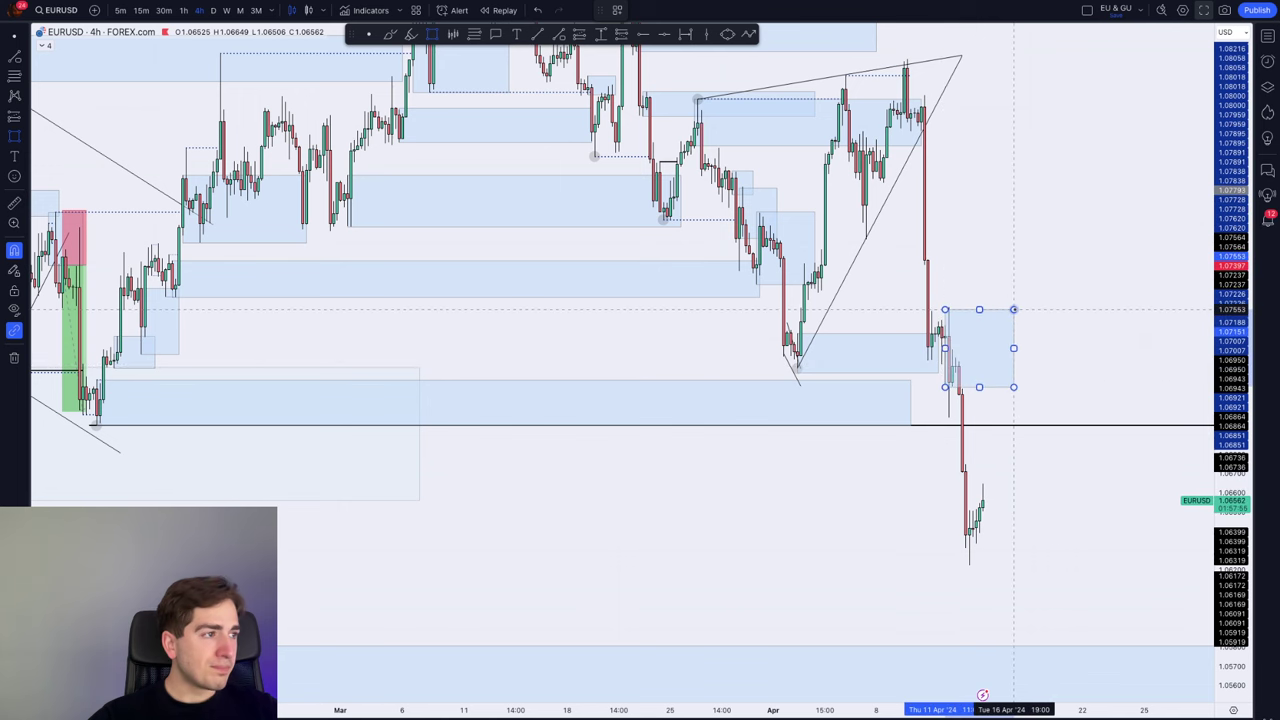
pyautogui.click(1017, 307)
pyautogui.rightClick(1026, 259)
pyautogui.click(1006, 233)
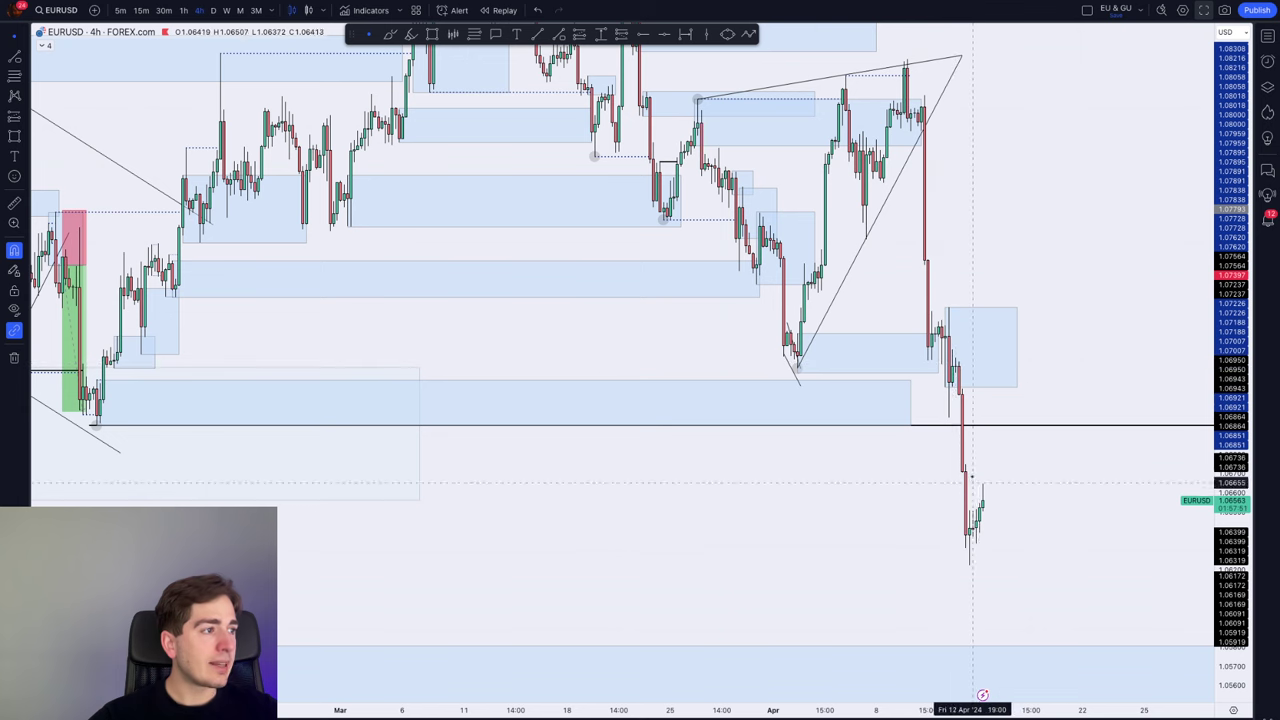
pyautogui.click(1000, 350)
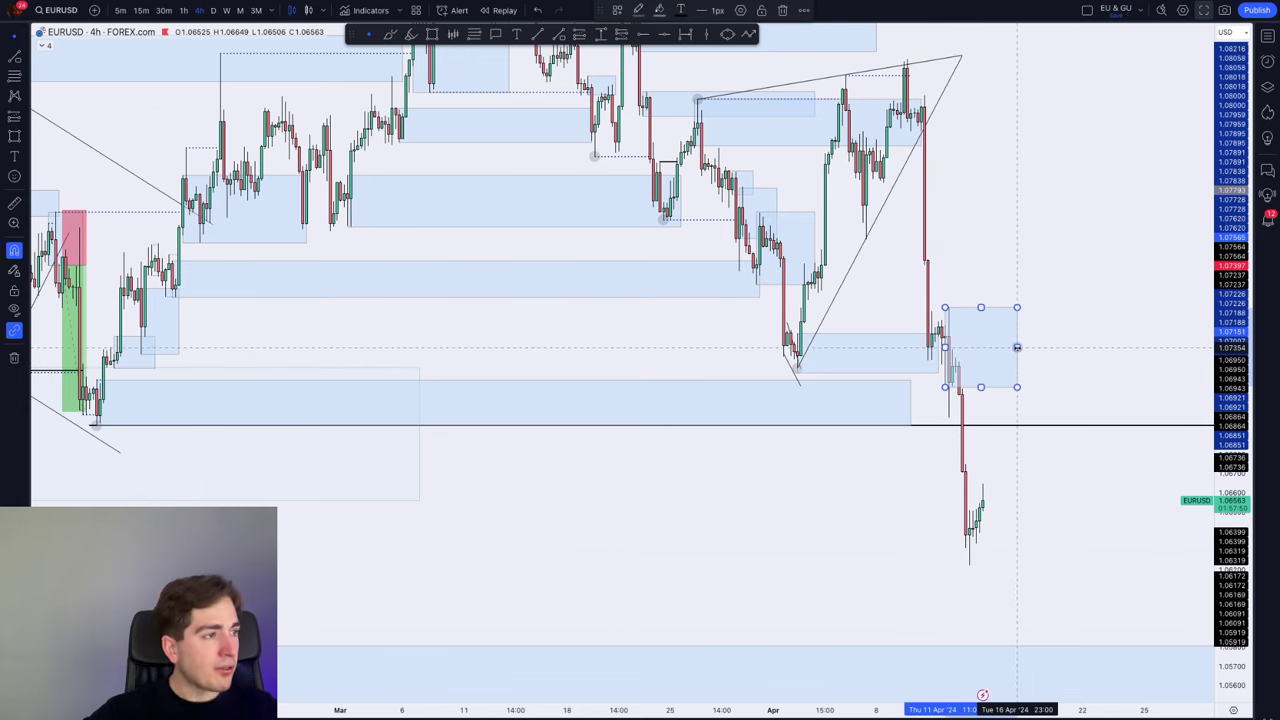
pyautogui.press('Delete')
# Place two horizontal rays starting at the early November 2023 pullback before the rally, at about 1.06338 and 1.06106
pyautogui.scroll(-4, 1090, 362)
pyautogui.moveTo(1229, 320); pyautogui.dragTo(1229, 545)
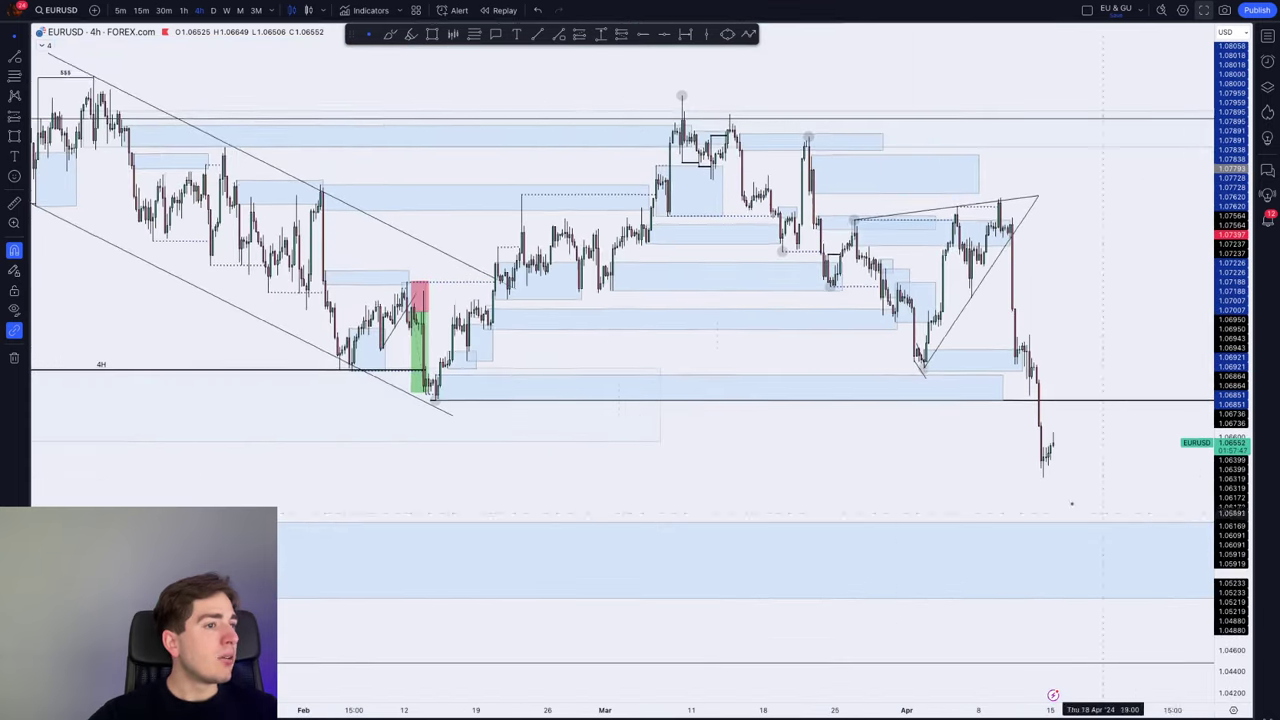
pyautogui.scroll(-4, 1103, 514)
pyautogui.scroll(-1, 750, 473)
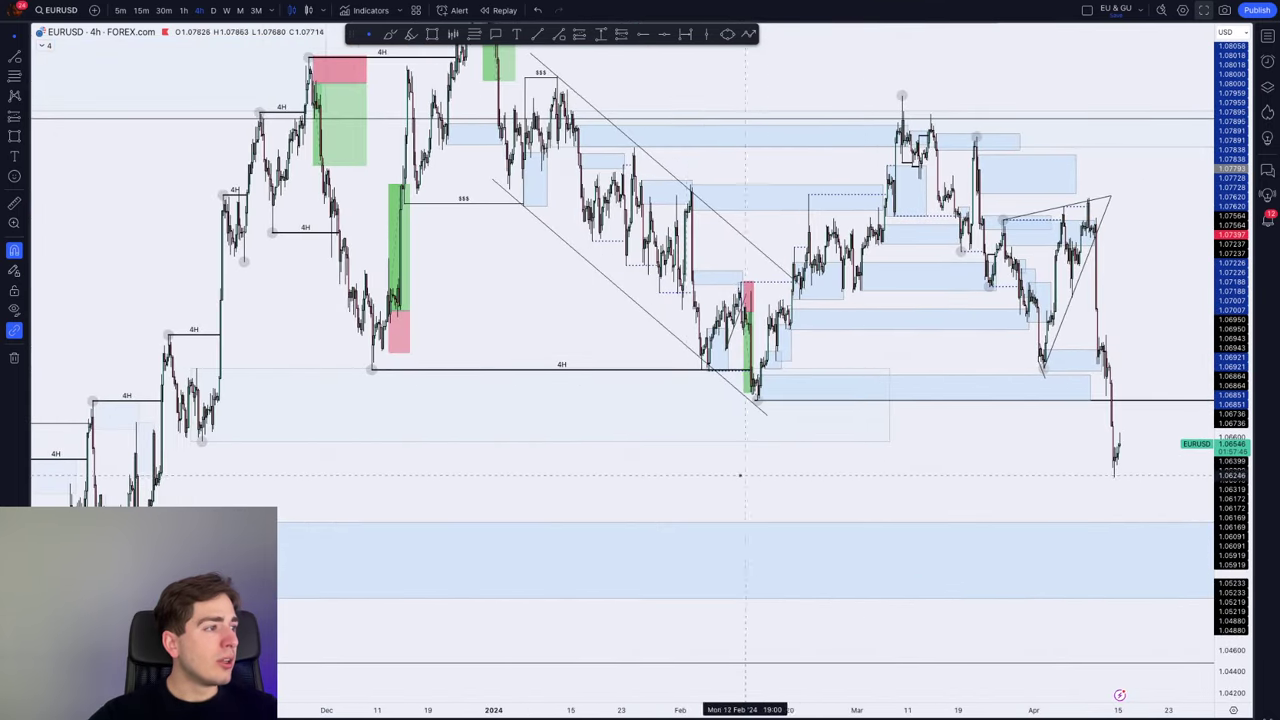
pyautogui.moveTo(375, 502); pyautogui.dragTo(1004, 479)
pyautogui.scroll(6, 700, 460)
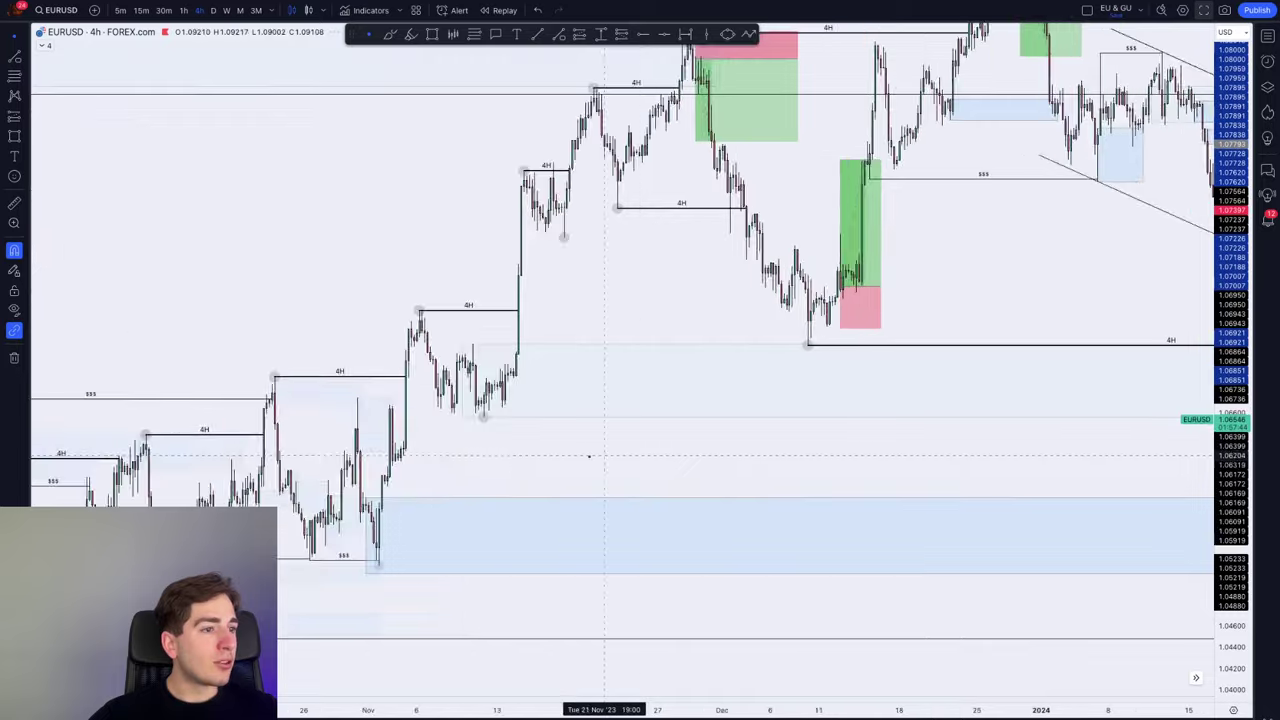
pyautogui.moveTo(554, 462); pyautogui.dragTo(991, 431)
pyautogui.scroll(4, 880, 440)
pyautogui.moveTo(755, 485); pyautogui.dragTo(988, 430)
pyautogui.scroll(1, 1089, 443)
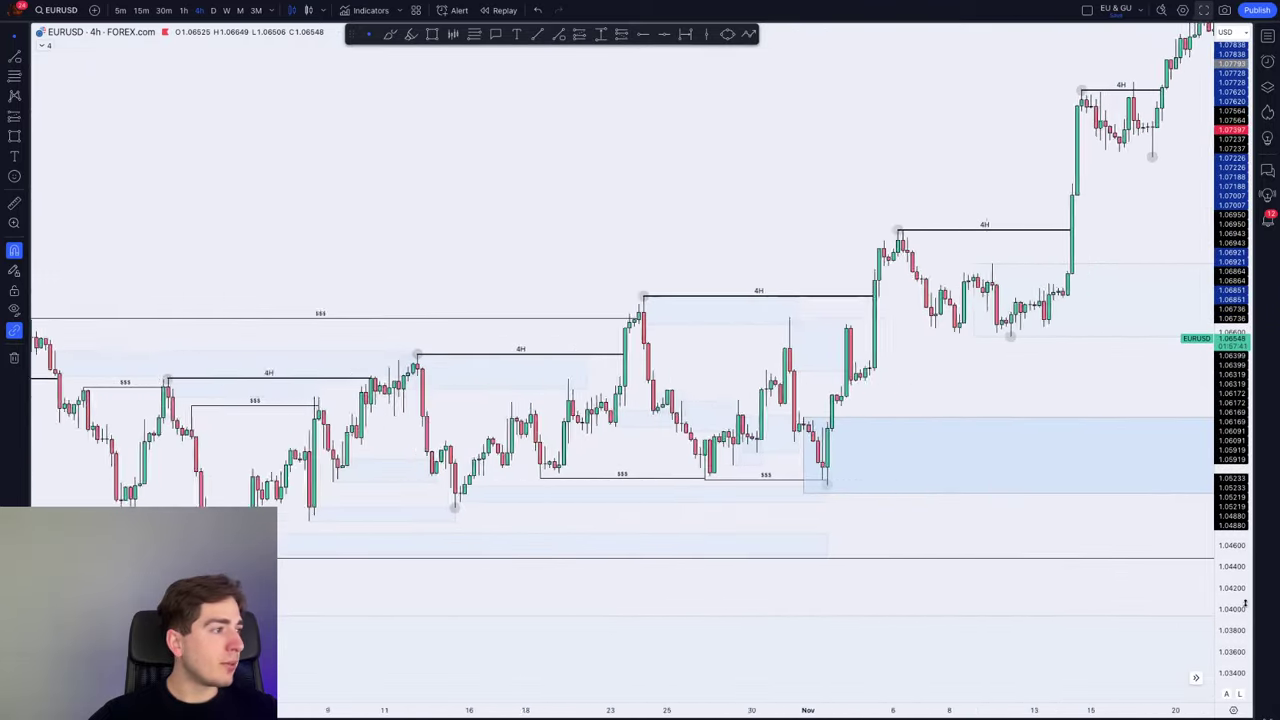
pyautogui.scroll(2, 1170, 450)
pyautogui.scroll(2, 757, 314)
pyautogui.click(633, 36)
pyautogui.click(688, 351)
pyautogui.click(640, 35)
pyautogui.click(660, 403)
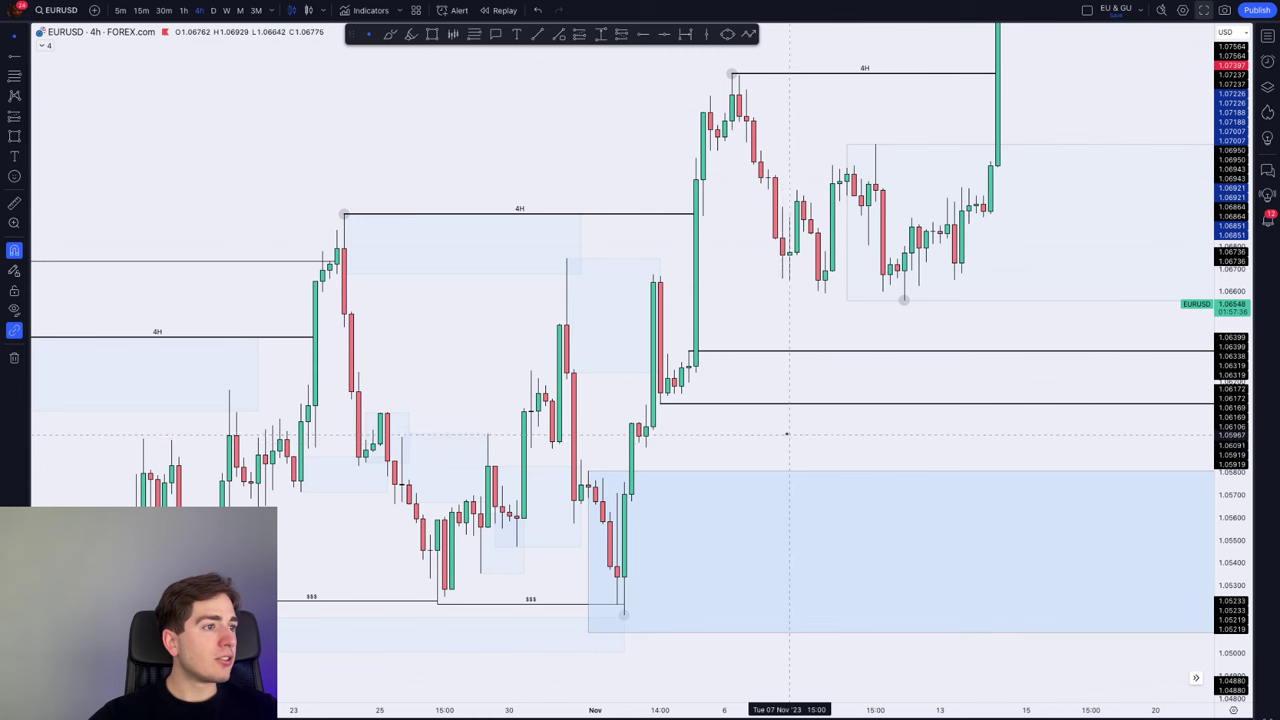
# Try temporary brush marks around the lower ray's starting candle and the November pullback lows, and remove them
pyautogui.hotkey('alt', 'shift', 'r')
pyautogui.moveTo(645, 404)
pyautogui.mouseDown()
pyautogui.moveTo(749, 451)
pyautogui.moveTo(674, 449)
pyautogui.mouseUp()
pyautogui.hotkey('ctrl', 'z')
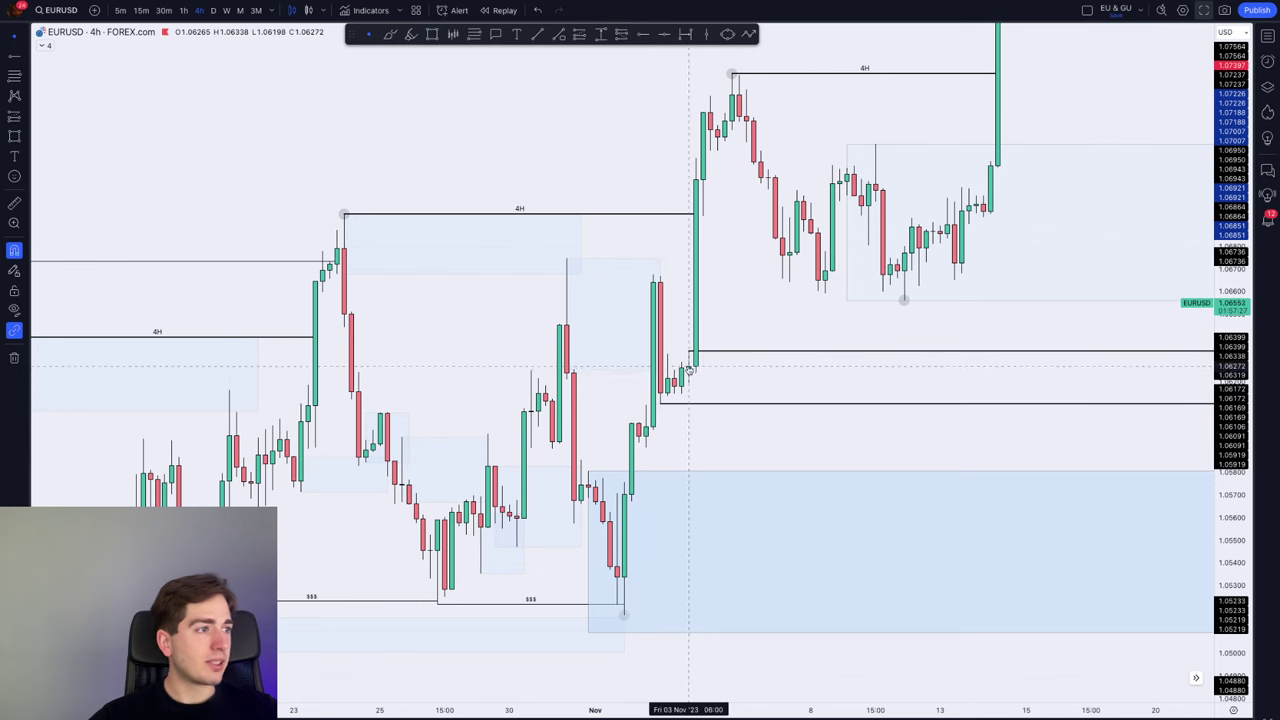
pyautogui.moveTo(1000, 300); pyautogui.dragTo(735, 302)
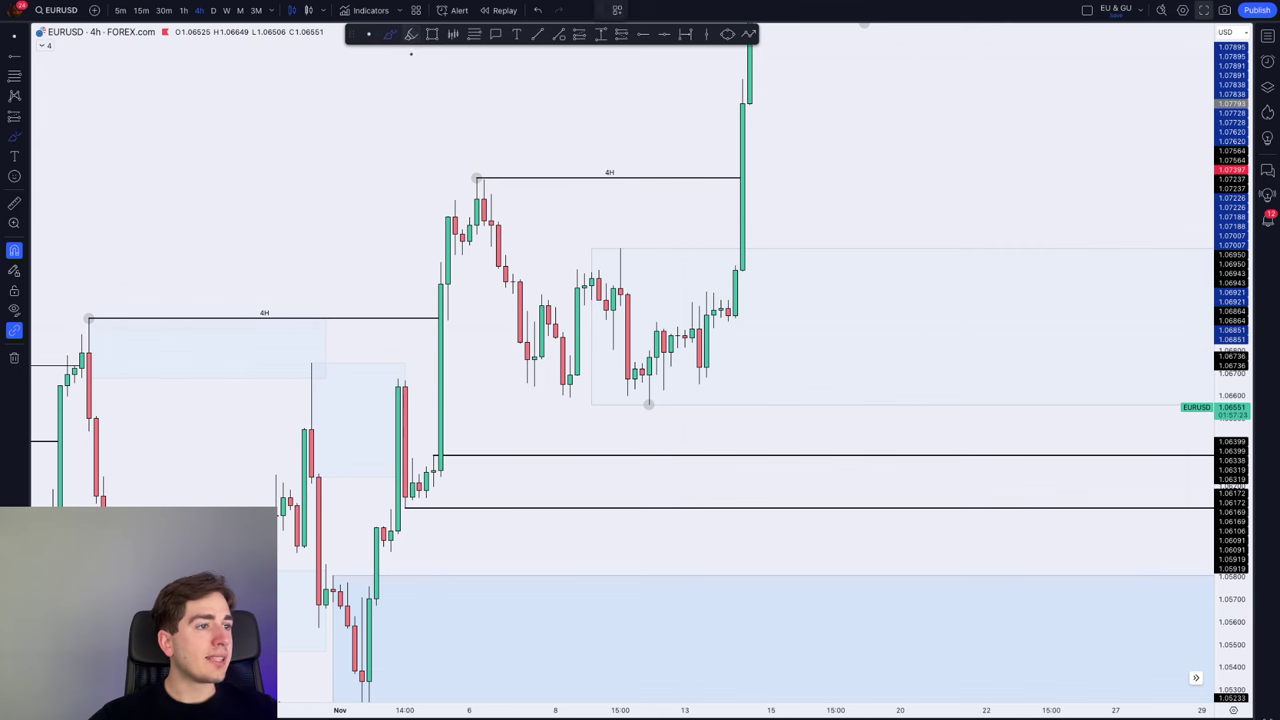
pyautogui.moveTo(509, 420)
pyautogui.mouseDown()
pyautogui.moveTo(708, 402)
pyautogui.moveTo(600, 230)
pyautogui.moveTo(514, 418)
pyautogui.mouseUp()
pyautogui.press('Delete')
pyautogui.press('Escape')
# Return to the latest candles and add a dotted structure line at 1.07227 from the early April low to the candles breaking it
pyautogui.moveTo(742, 412); pyautogui.dragTo(729, 411)
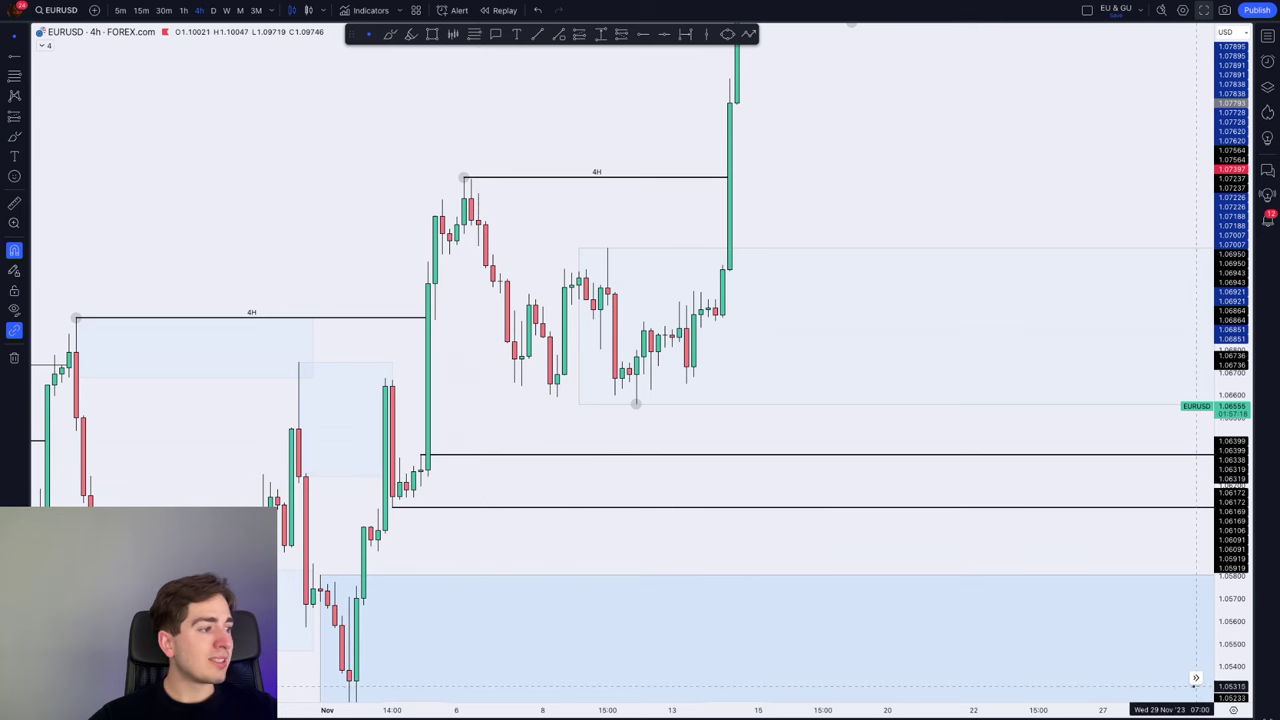
pyautogui.click(1195, 678)
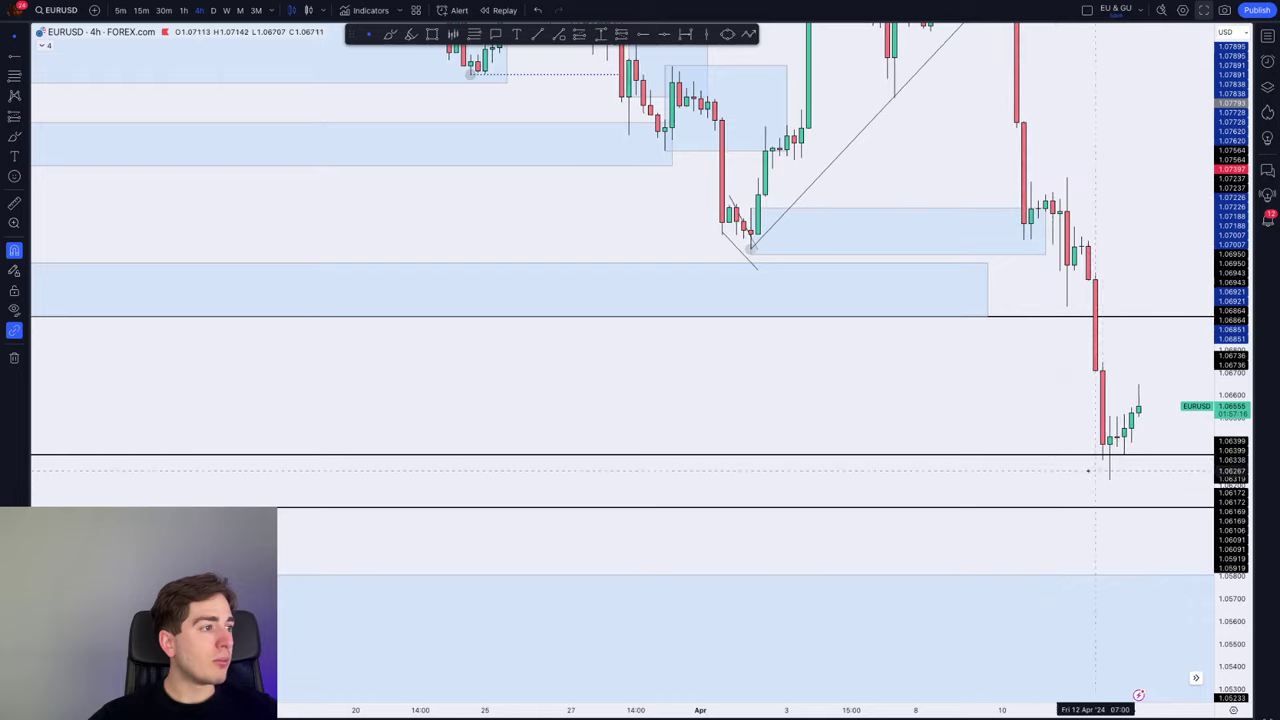
pyautogui.moveTo(1151, 371); pyautogui.dragTo(946, 431)
pyautogui.scroll(-3, 1131, 426)
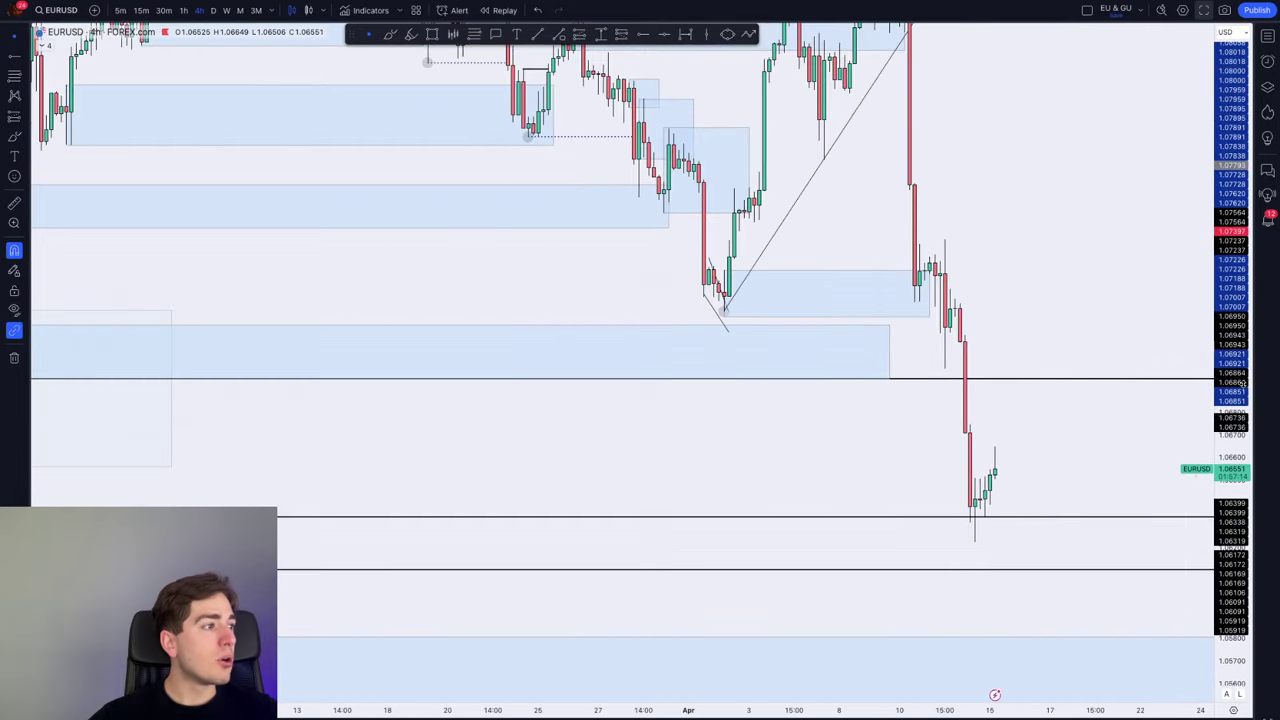
pyautogui.moveTo(1243, 385); pyautogui.dragTo(1238, 562)
pyautogui.moveTo(1045, 438); pyautogui.dragTo(944, 436)
pyautogui.scroll(-5, 860, 440)
pyautogui.scroll(-2, 944, 432)
pyautogui.moveTo(1034, 249); pyautogui.dragTo(1022, 287)
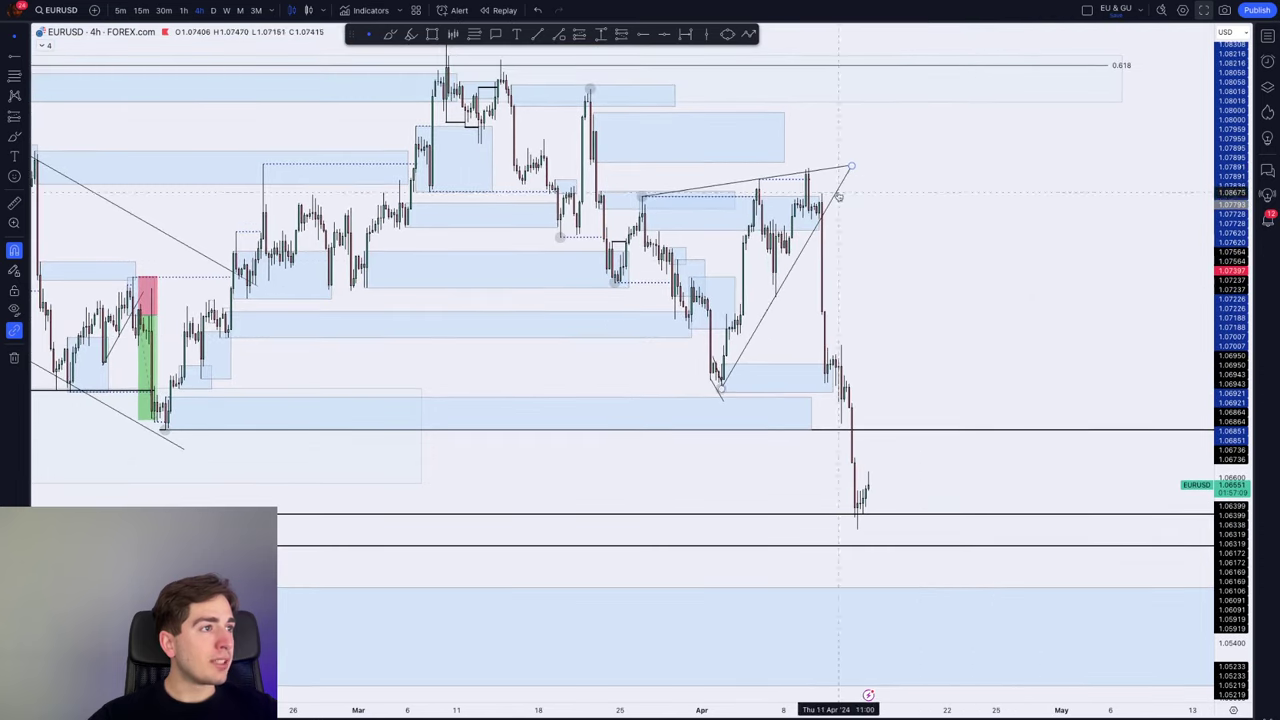
pyautogui.click(808, 177)
pyautogui.moveTo(808, 177)
pyautogui.mouseDown()
pyautogui.moveTo(880, 289)
pyautogui.moveTo(754, 392)
pyautogui.moveTo(841, 391)
pyautogui.mouseUp()
pyautogui.click(917, 346)
# Draw a Fibonacci retracement from the 8 March high to the 12 April low with the template showing 0.618, 0.786, 0.88 and -0.27
pyautogui.click(476, 35)
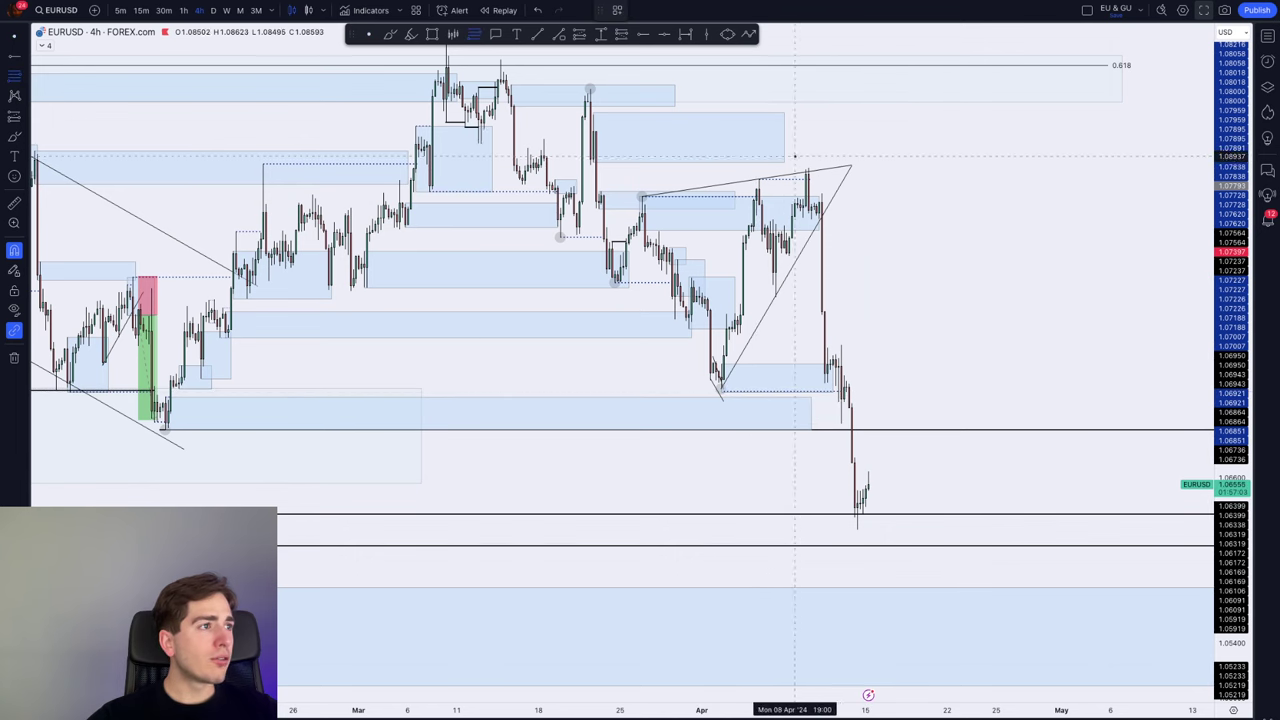
pyautogui.scroll(-5, 809, 169)
pyautogui.moveTo(1231, 235); pyautogui.dragTo(1231, 462)
pyautogui.moveTo(1147, 375); pyautogui.dragTo(1114, 437)
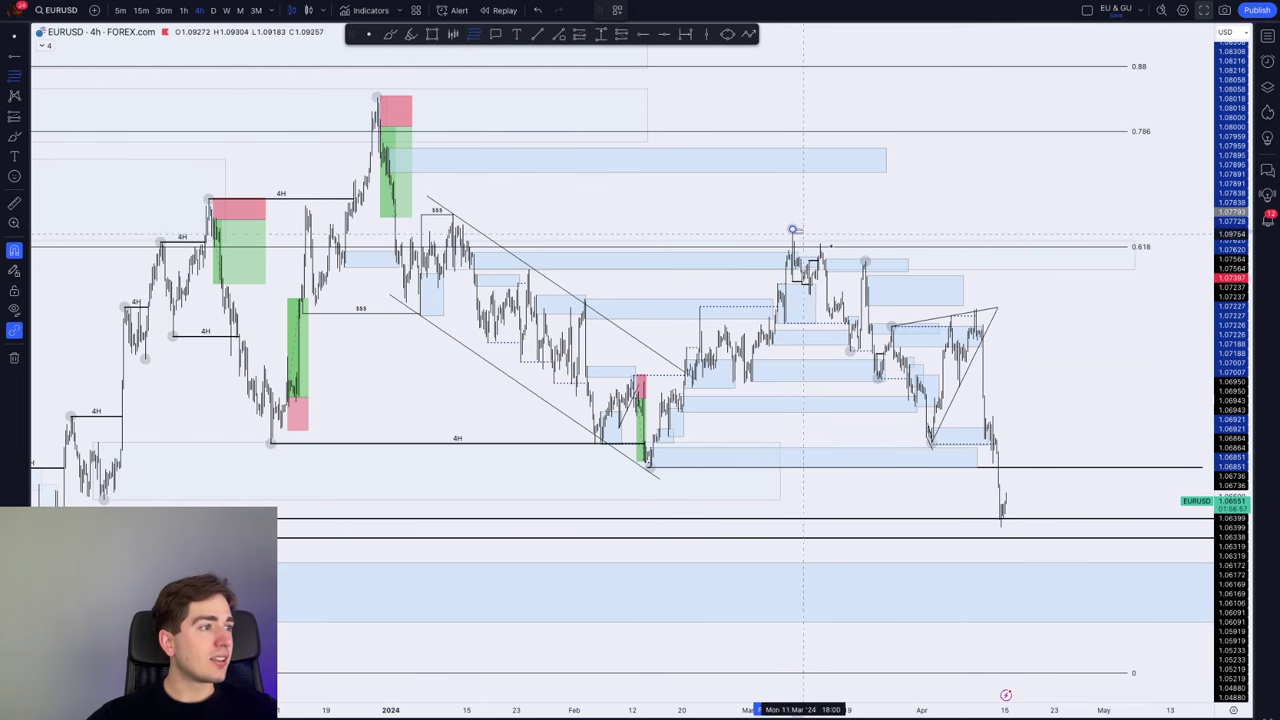
pyautogui.click(803, 235)
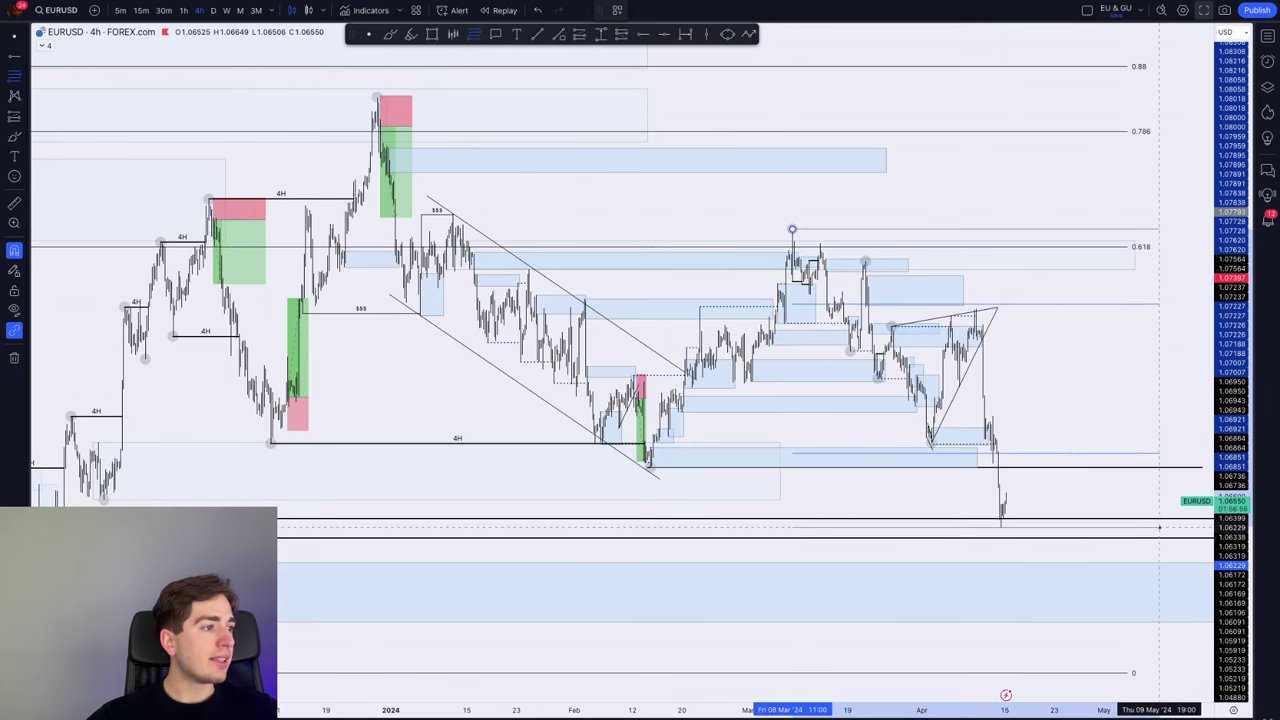
pyautogui.click(1159, 527)
pyautogui.click(618, 11)
pyautogui.click(680, 100)
pyautogui.rightClick(1098, 368)
pyautogui.click(1076, 345)
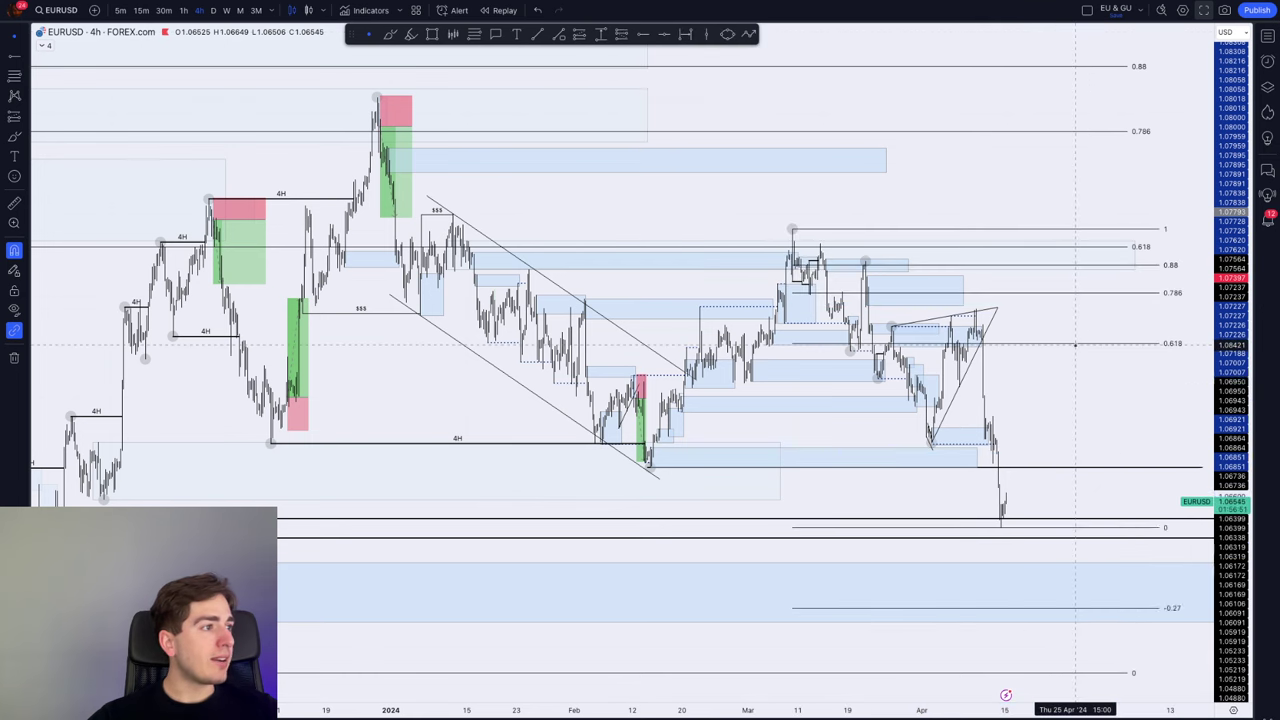
# Delete the Fibonacci retracement drawn from the March high to the April low
pyautogui.scroll(5, 1075, 344)
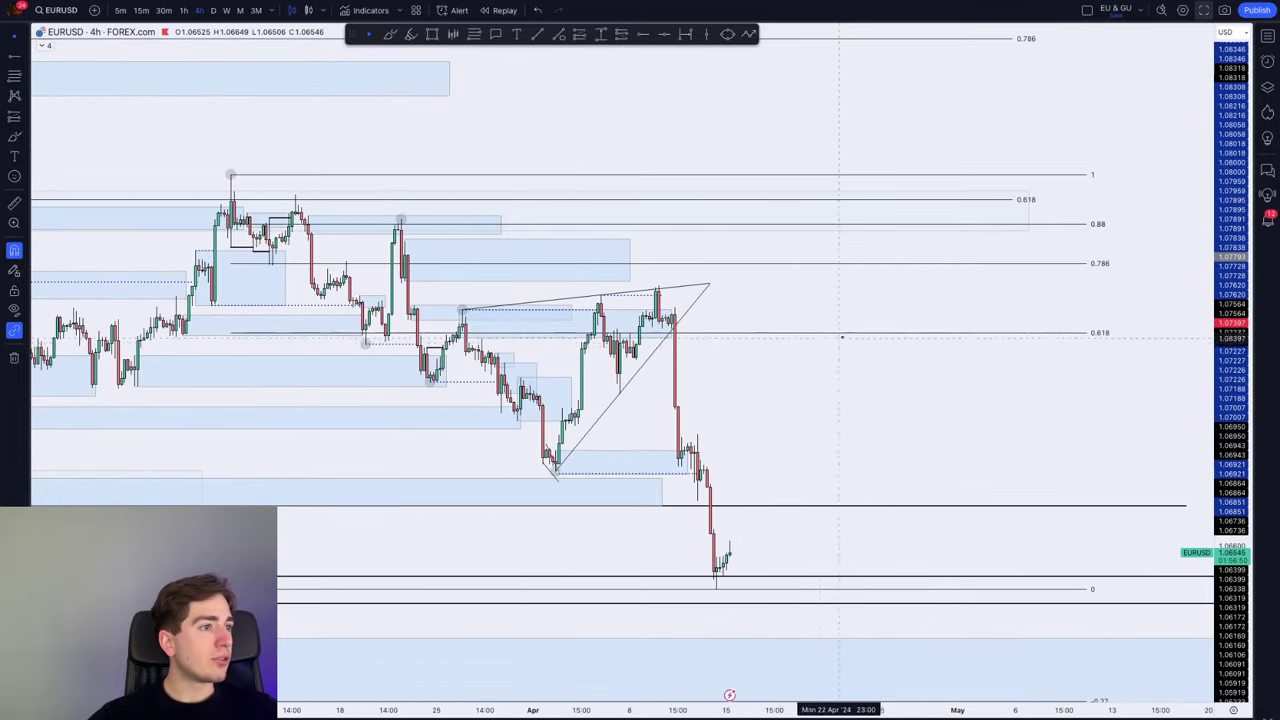
pyautogui.click(822, 338)
pyautogui.press('Delete')
# Brush an arc over the 9 April high, an arc under the 12 April low, and a line along the last broken low near 1.07035
pyautogui.click(392, 34)
pyautogui.moveTo(647, 285); pyautogui.dragTo(671, 285)
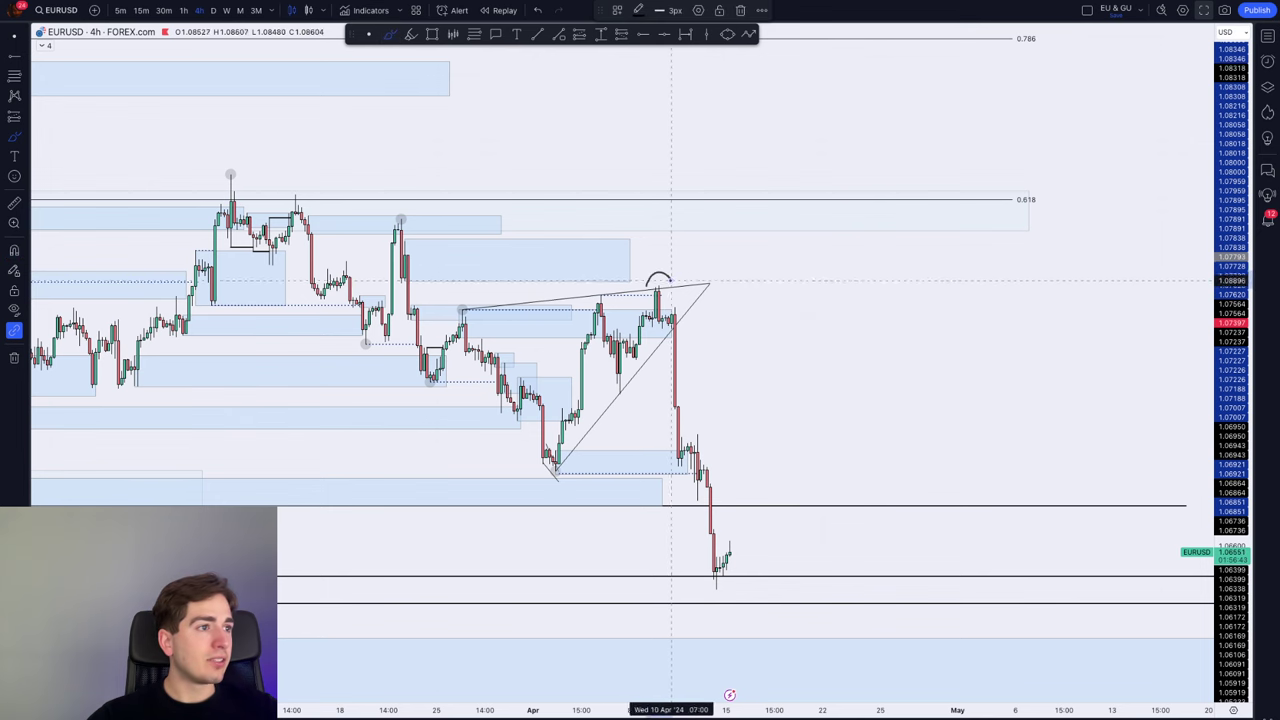
pyautogui.moveTo(698, 589); pyautogui.dragTo(735, 593)
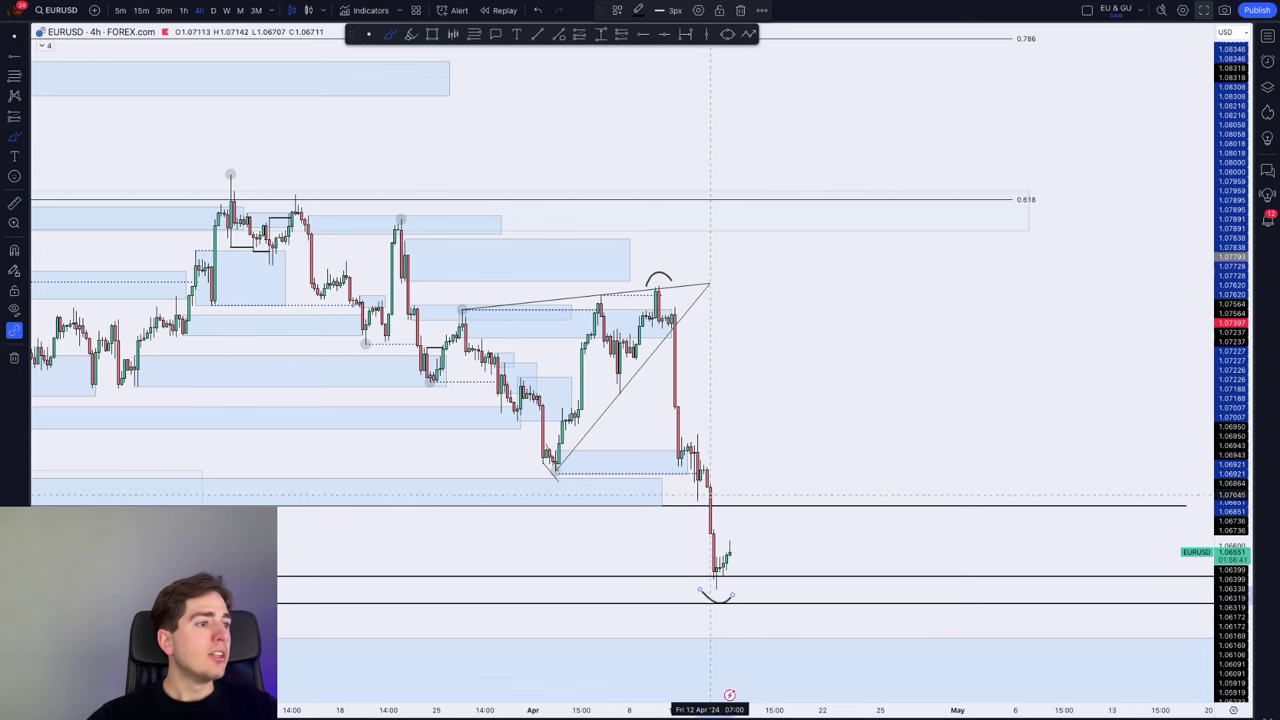
pyautogui.press('super')
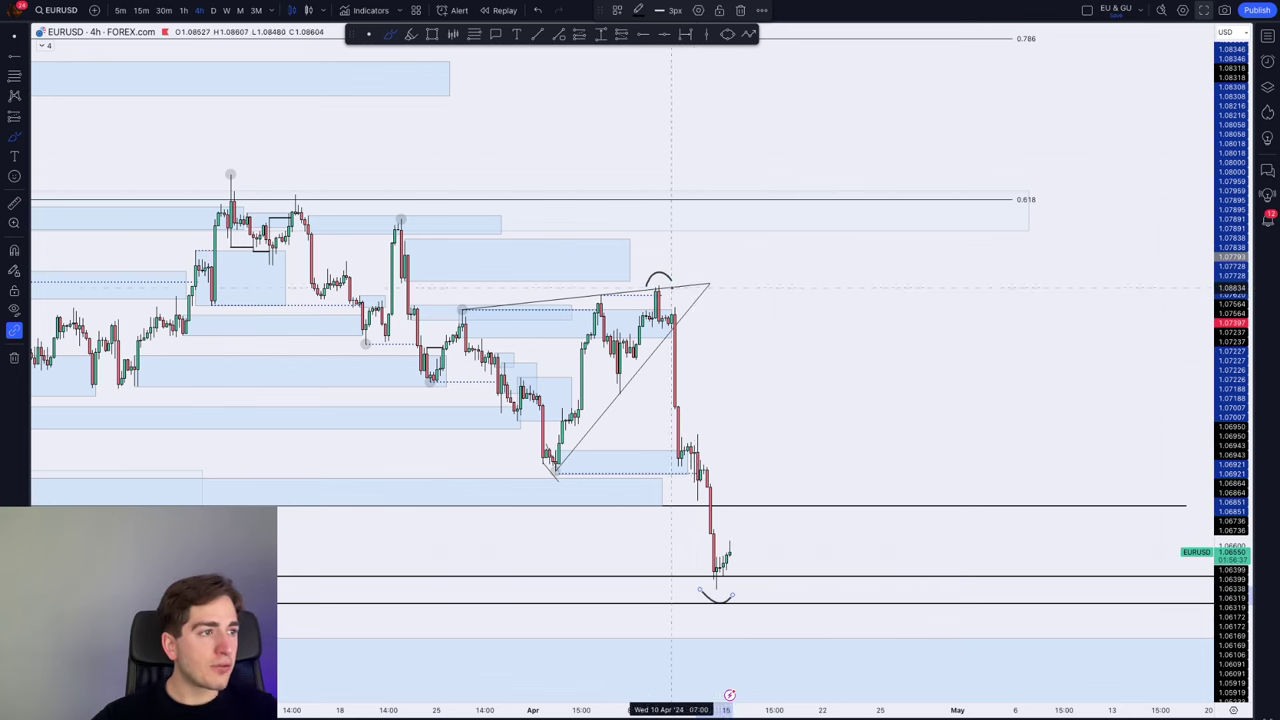
pyautogui.moveTo(692, 497); pyautogui.dragTo(851, 495)
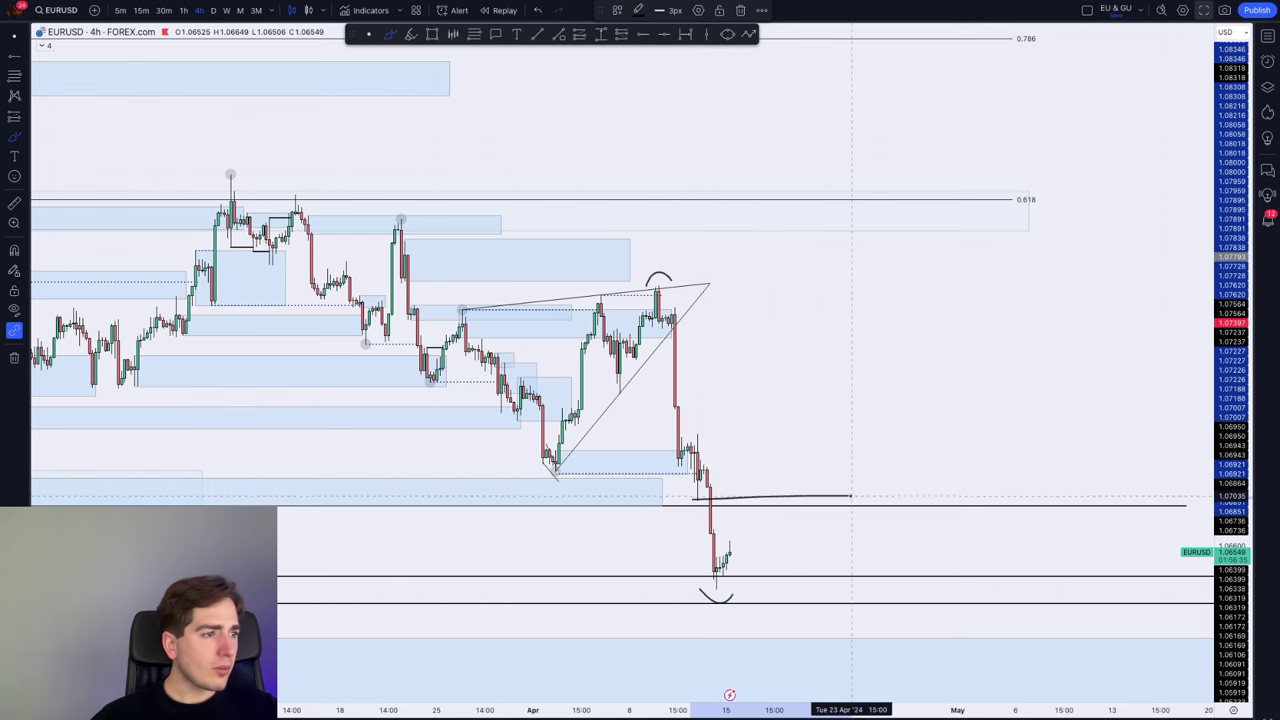
# Brush a line at the last lower high, an X above it, and a projected path retracing upward before dropping into the lower demand zone
pyautogui.moveTo(677, 434); pyautogui.dragTo(822, 437)
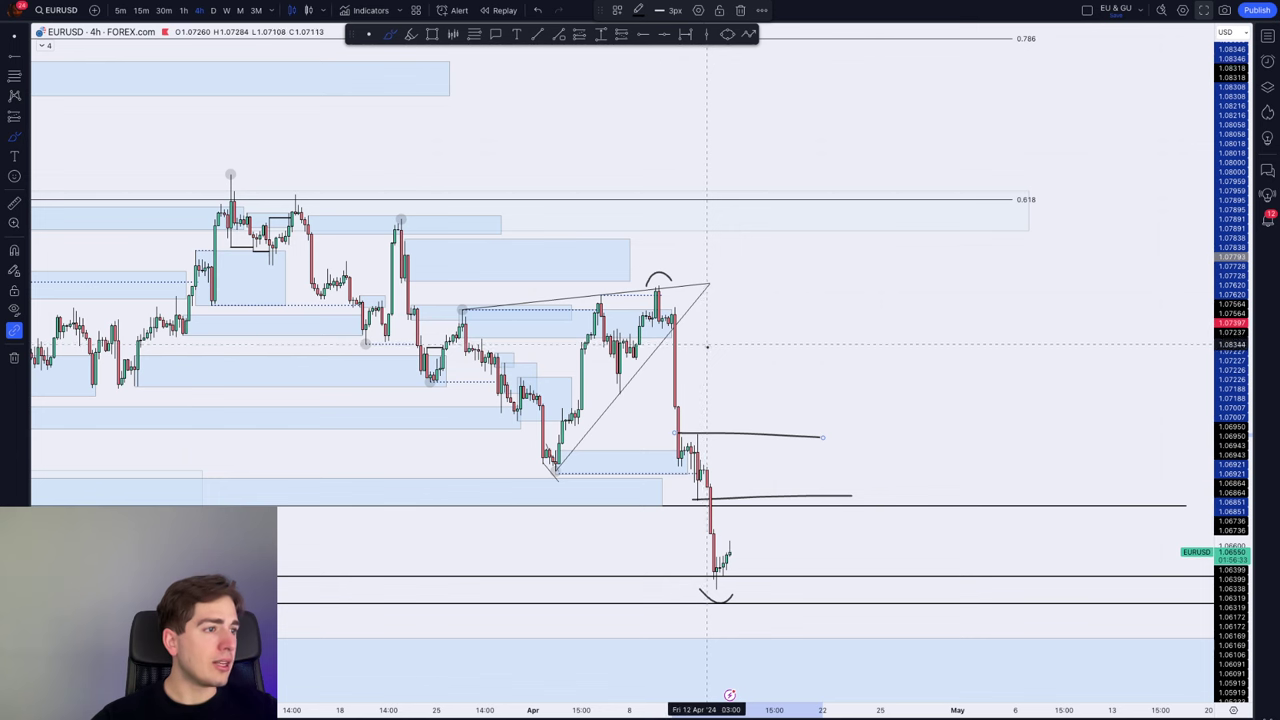
pyautogui.moveTo(684, 422)
pyautogui.mouseDown()
pyautogui.moveTo(720, 421)
pyautogui.moveTo(702, 416)
pyautogui.mouseUp()
pyautogui.moveTo(704, 406); pyautogui.dragTo(716, 418)
pyautogui.moveTo(732, 554)
pyautogui.mouseDown()
pyautogui.moveTo(757, 492)
pyautogui.moveTo(868, 688)
pyautogui.mouseUp()
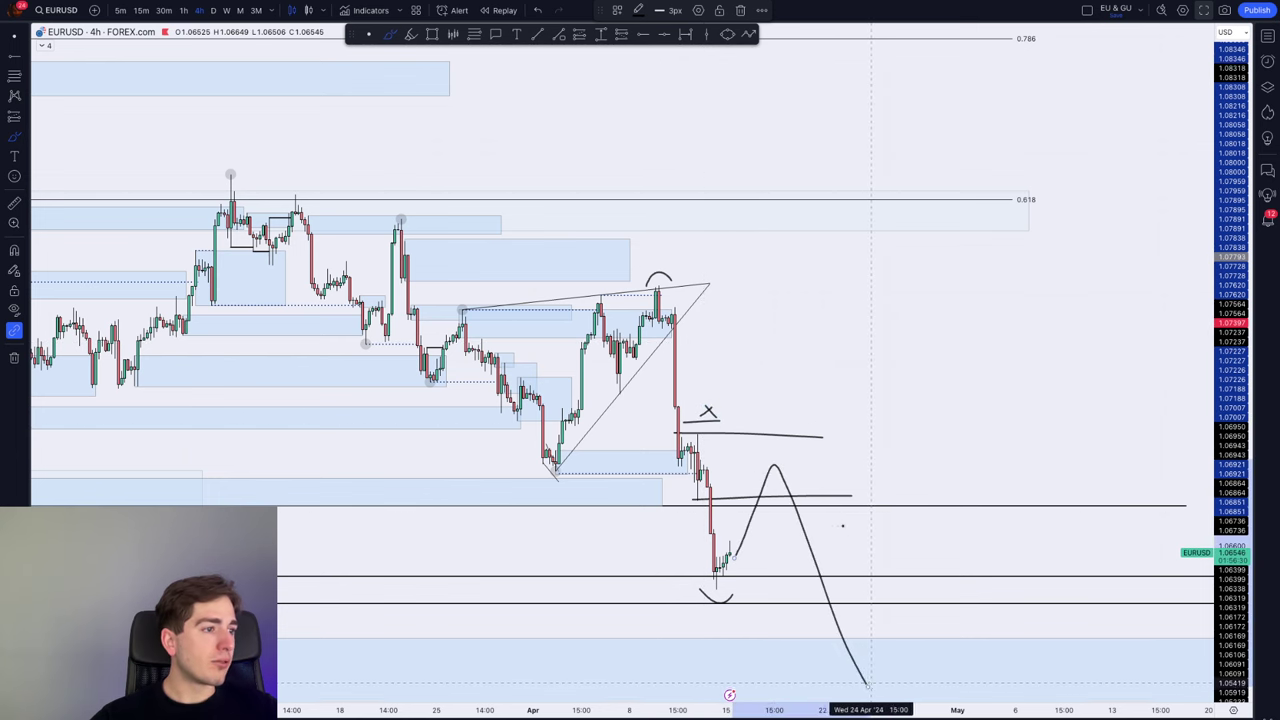
# Undo the projected path, the X, the brushed lines at the lower high and broken low, and the arc under the 12 April low
pyautogui.hotkey('ctrl', 'z')
pyautogui.hotkey('ctrl', 'z')
pyautogui.hotkey('ctrl', 'z')
pyautogui.hotkey('ctrl', 'z')
pyautogui.press('ctrl')
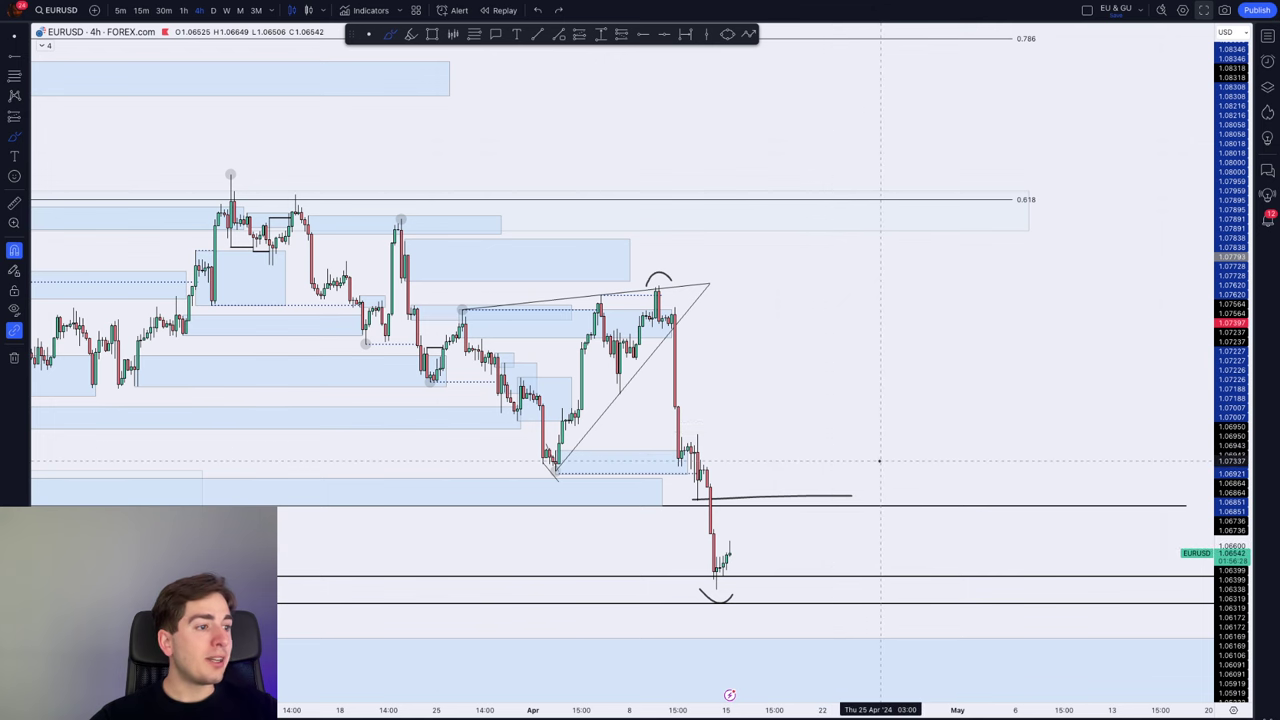
pyautogui.hotkey('ctrl', 'z')
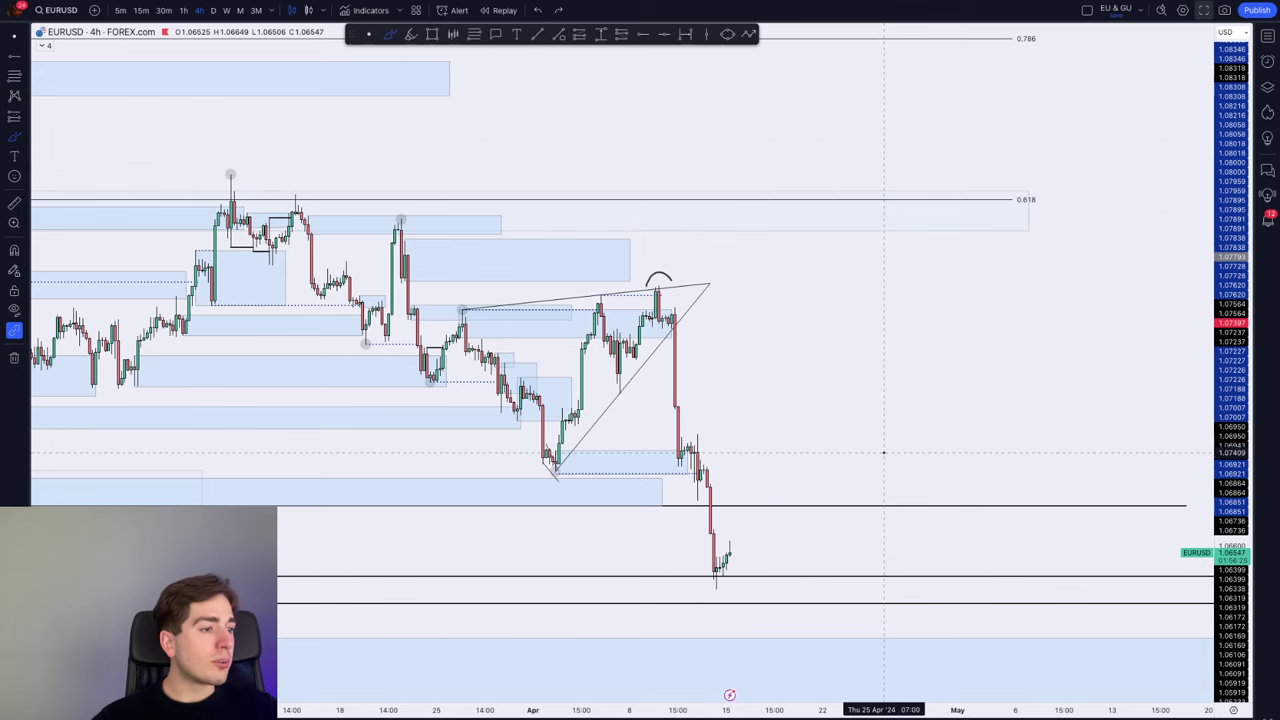
pyautogui.press('ctrl')
# Delete the two horizontal support lines around and just below the 12 April low
pyautogui.press('Delete')
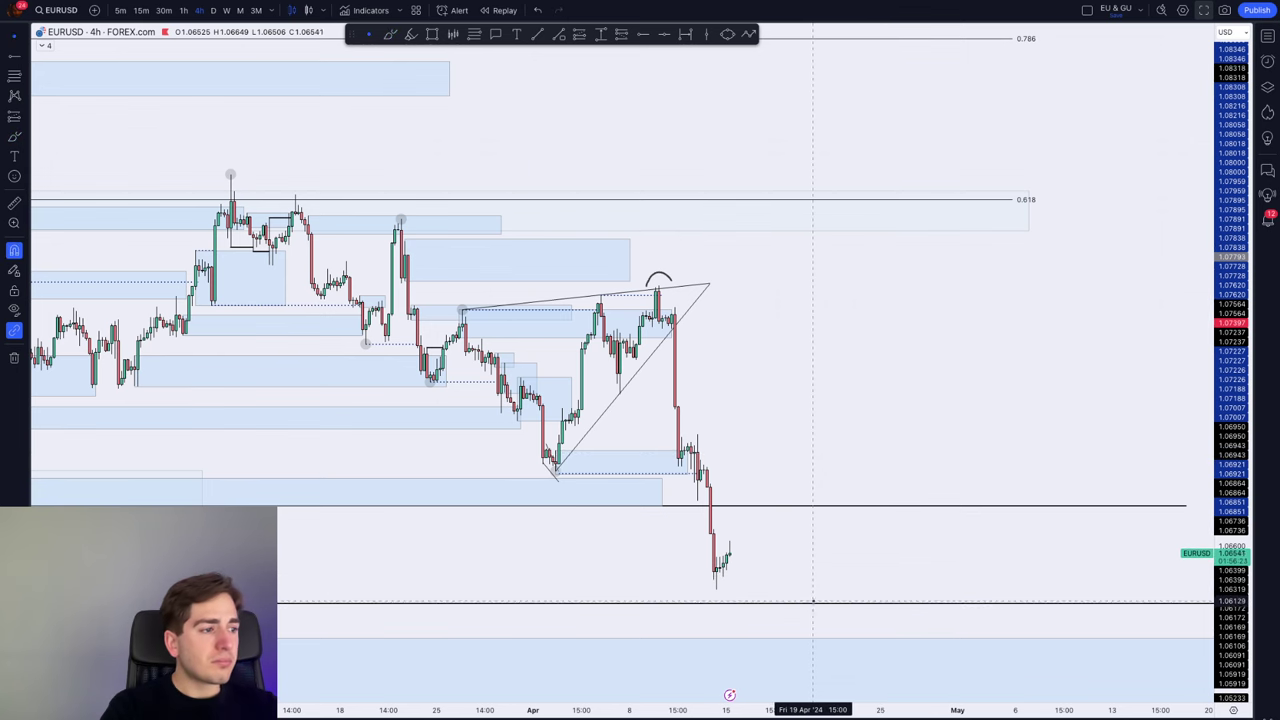
pyautogui.click(813, 604)
pyautogui.press('Delete')
# Switch to the daily timeframe, brush a projected bounce out of the demand zone below price, and delete the stroke
pyautogui.click(213, 11)
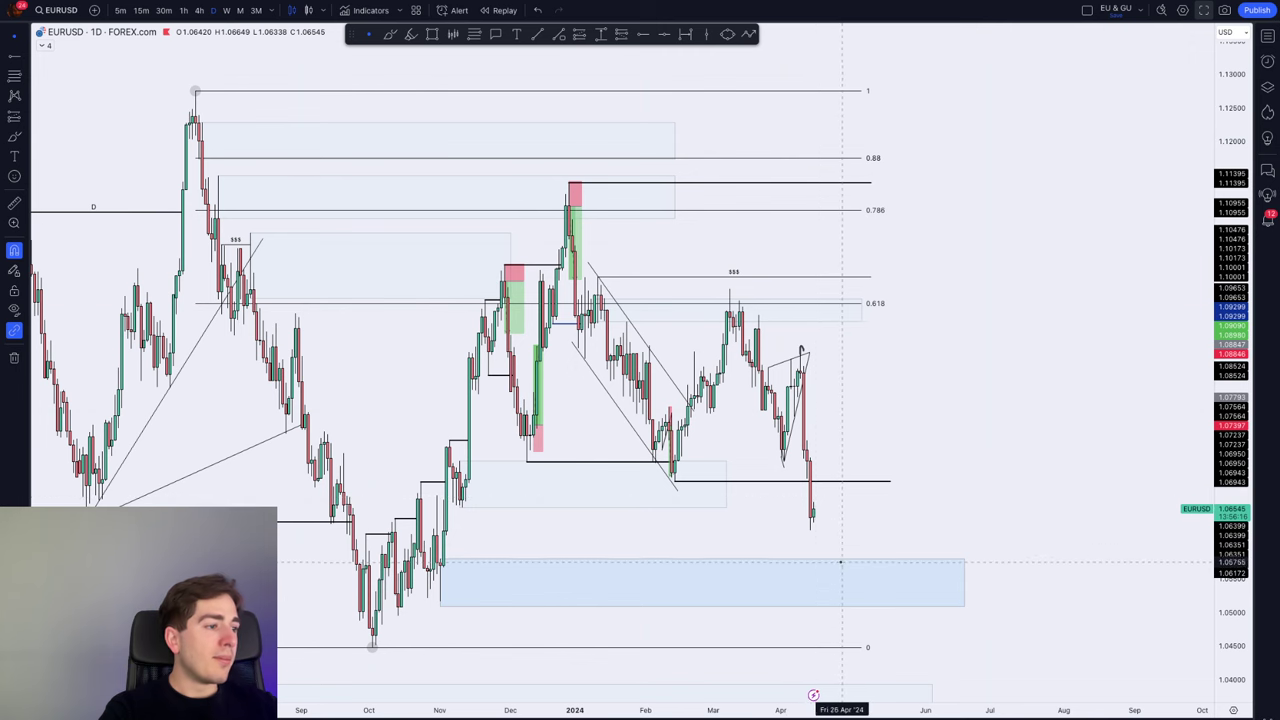
pyautogui.click(392, 36)
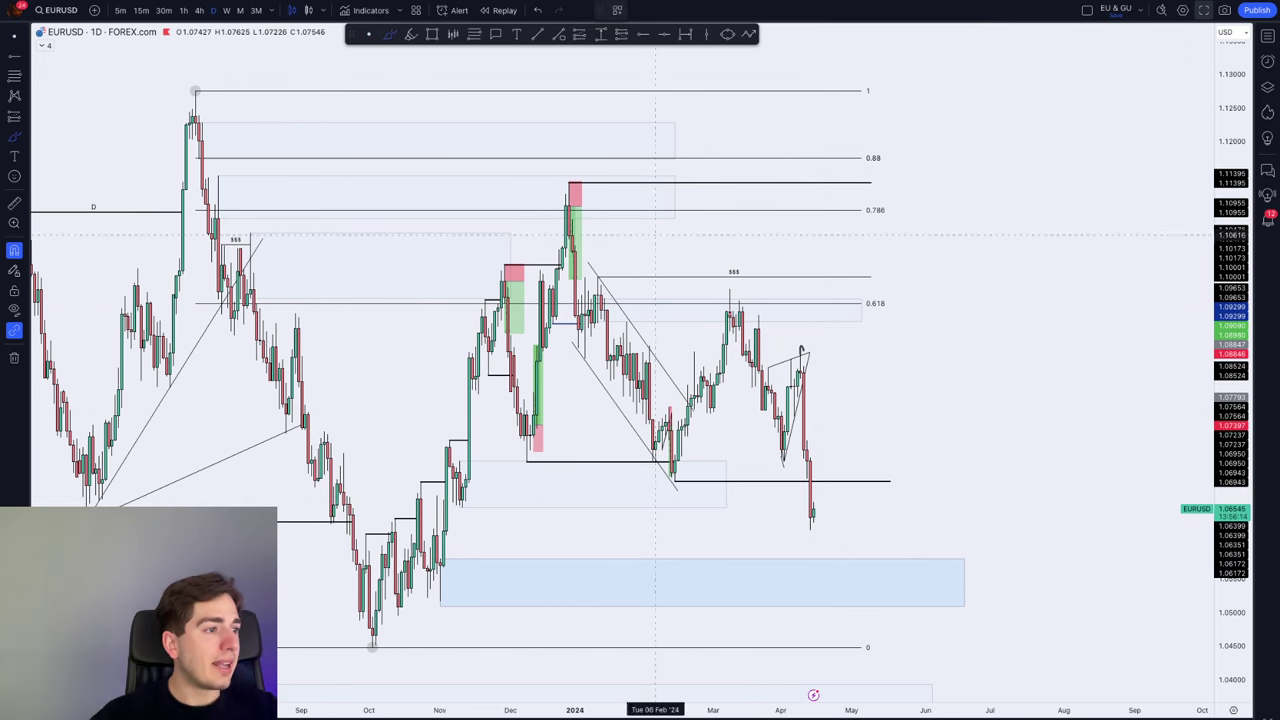
pyautogui.moveTo(820, 557); pyautogui.dragTo(870, 507)
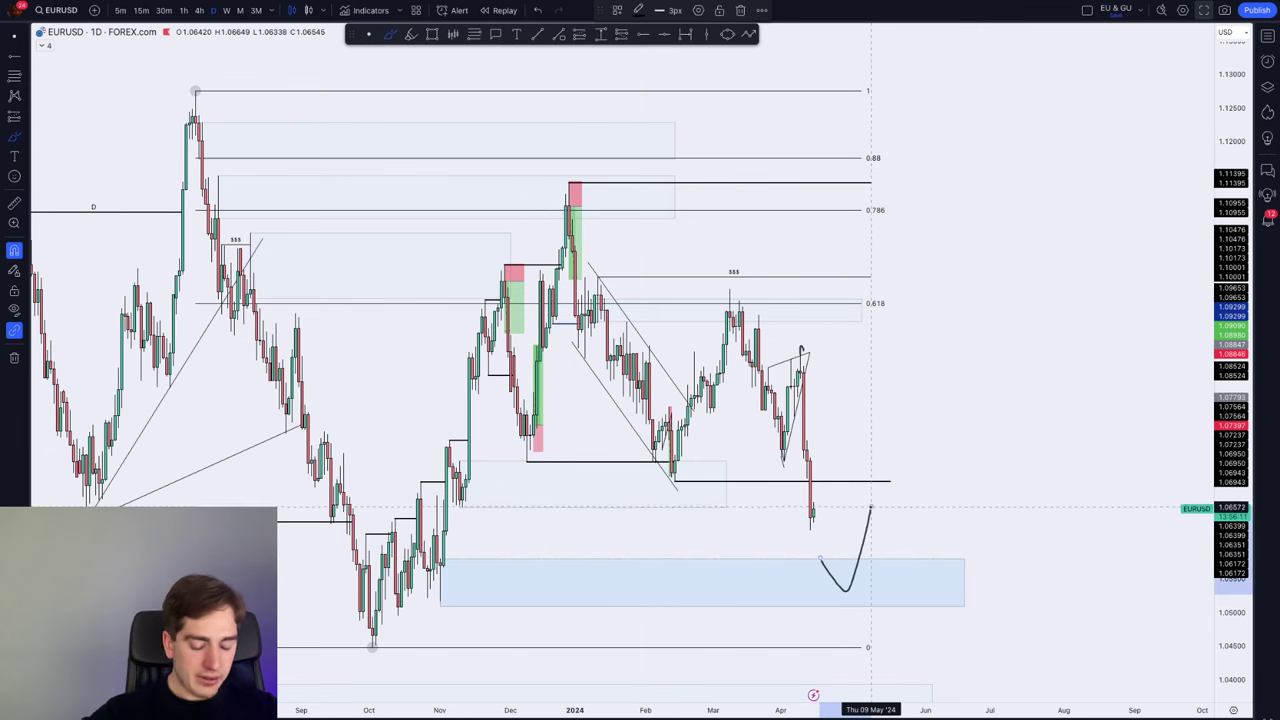
pyautogui.press('Delete')
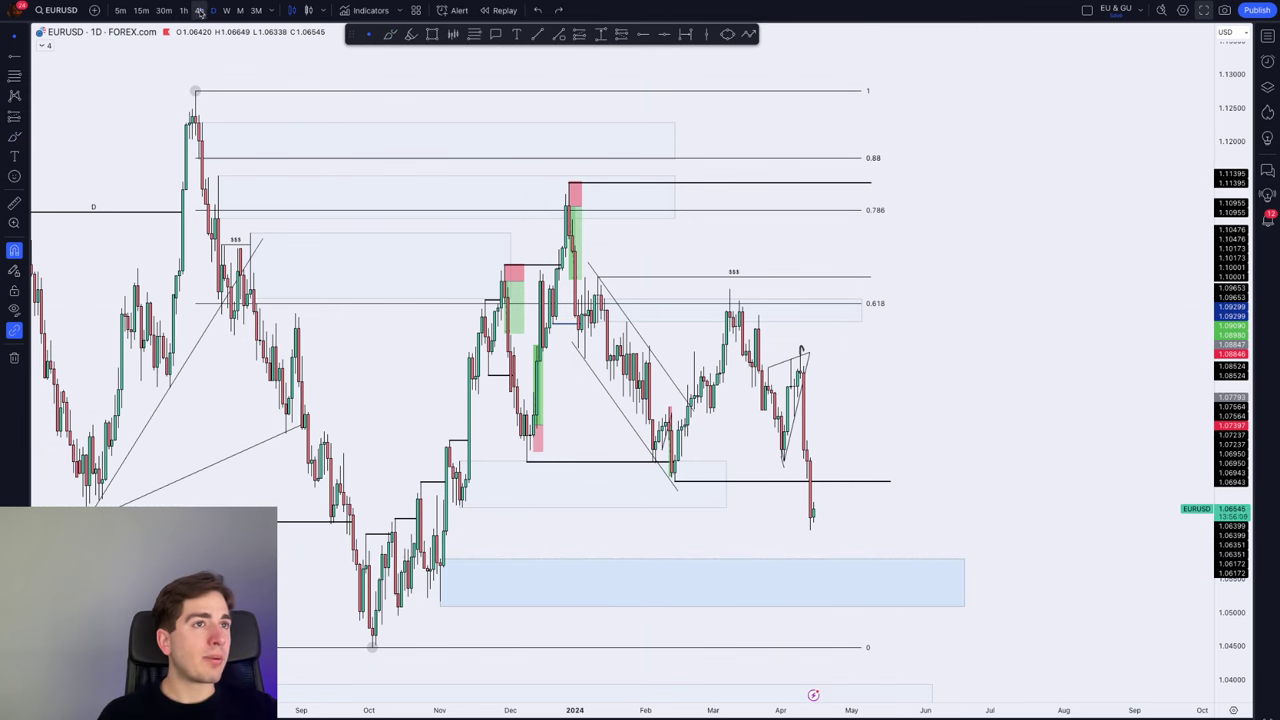
# Return to the 4-hour timeframe, brush a projected move up from the latest candles, and undo the strokes
pyautogui.click(200, 10)
pyautogui.scroll(3, 1105, 271)
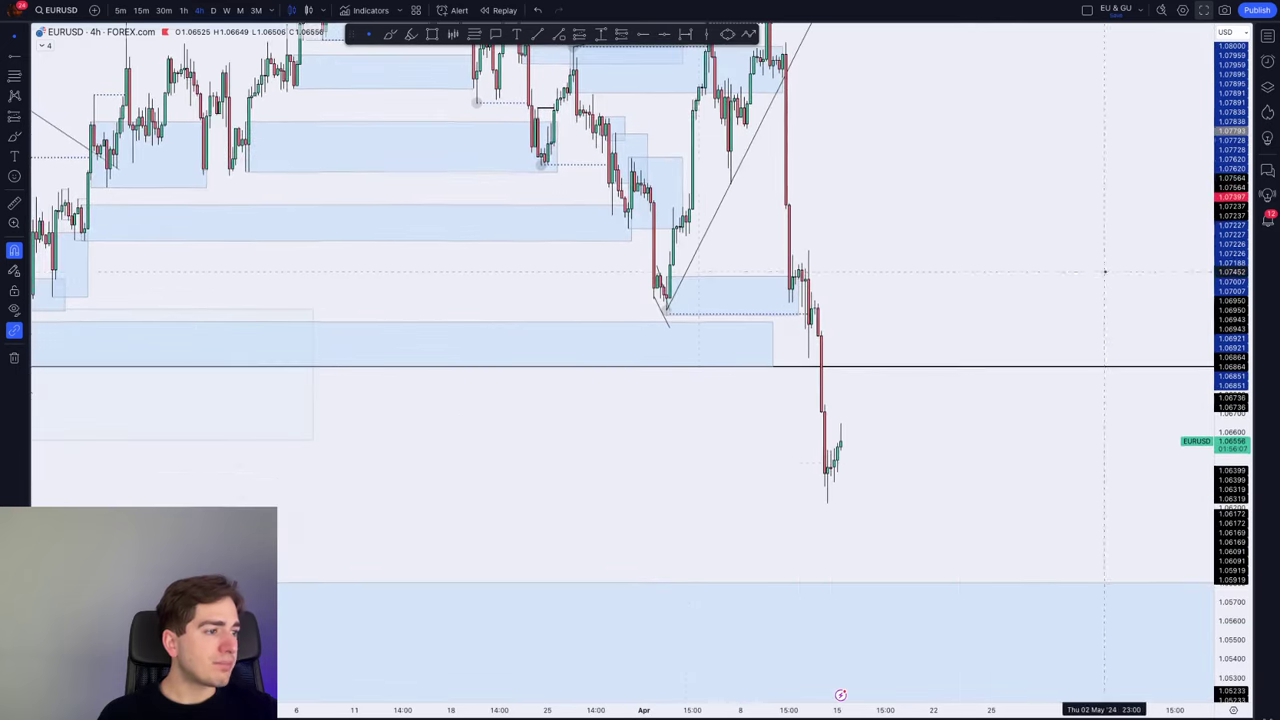
pyautogui.scroll(2, 700, 467)
pyautogui.click(393, 36)
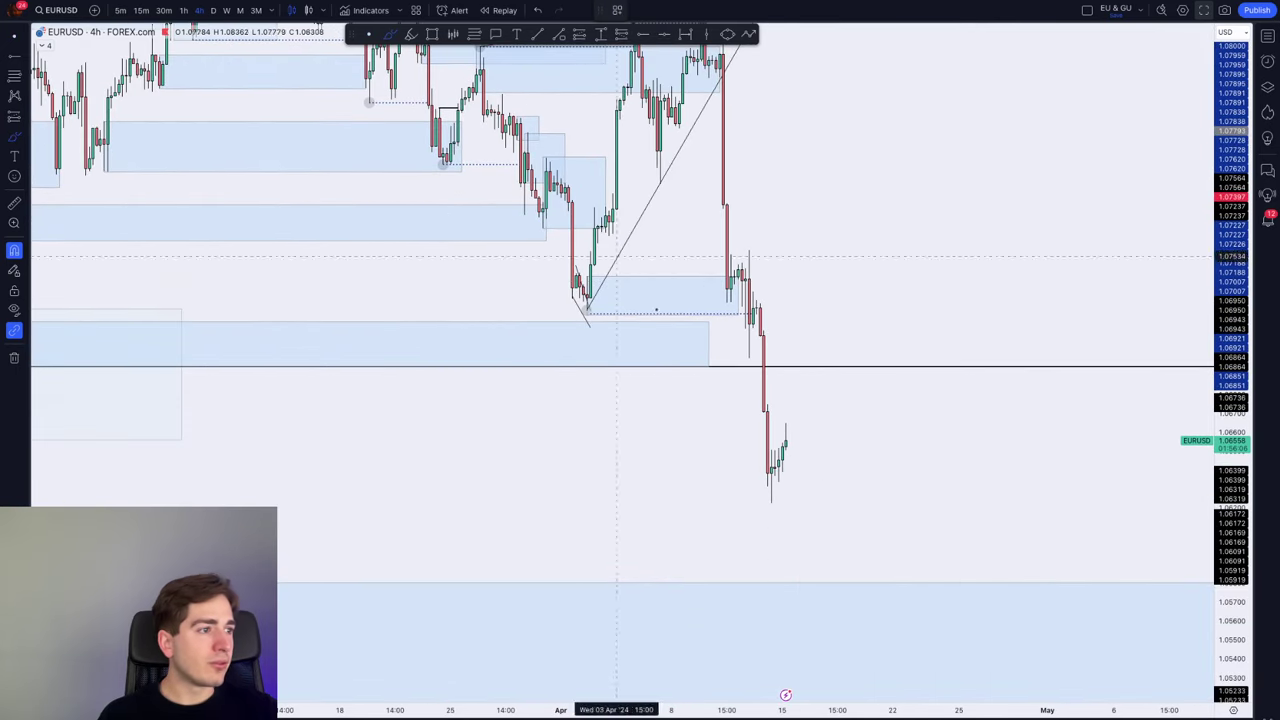
pyautogui.moveTo(786, 425)
pyautogui.mouseDown()
pyautogui.moveTo(823, 520)
pyautogui.moveTo(846, 410)
pyautogui.moveTo(881, 425)
pyautogui.moveTo(895, 313)
pyautogui.mouseUp()
pyautogui.moveTo(787, 427)
pyautogui.mouseDown()
pyautogui.moveTo(864, 425)
pyautogui.moveTo(746, 471)
pyautogui.moveTo(794, 421)
pyautogui.mouseUp()
pyautogui.hotkey('ctrl', 'z')
pyautogui.hotkey('ctrl', 'z')
pyautogui.hotkey('ctrl', 'z')
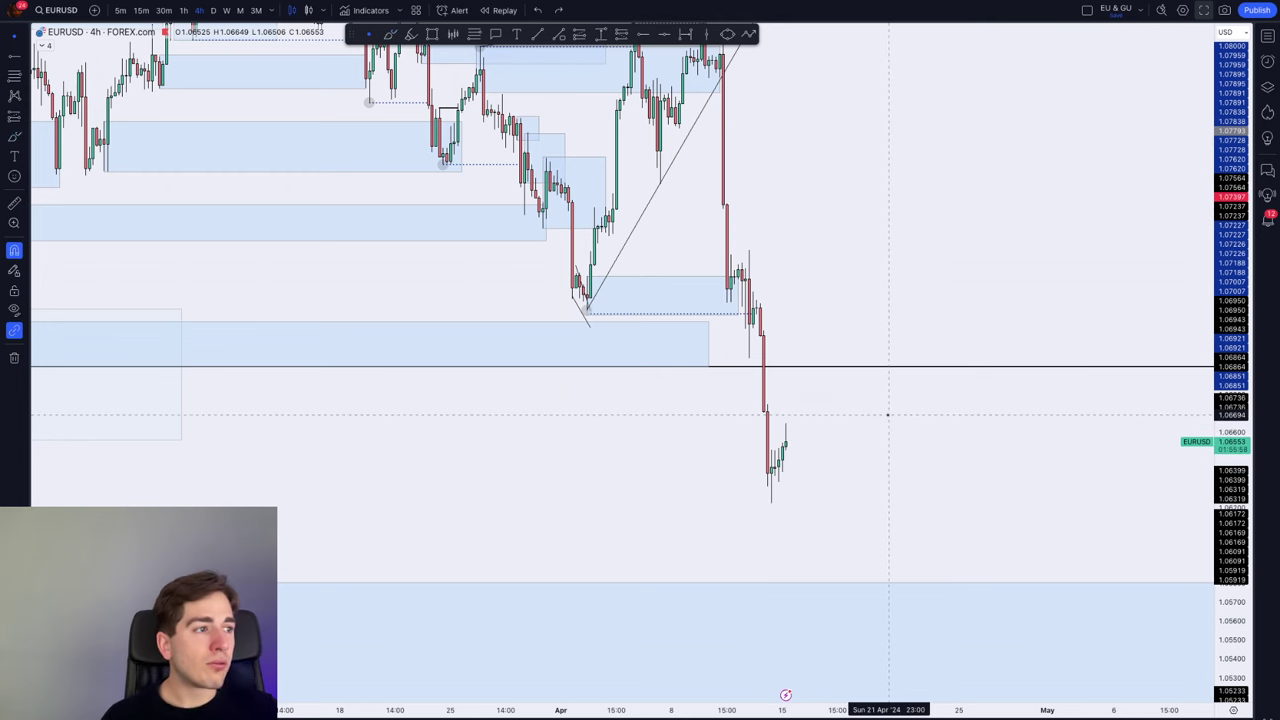
pyautogui.scroll(-3, 888, 417)
pyautogui.moveTo(1232, 312); pyautogui.dragTo(1232, 530)
pyautogui.press('Escape')
pyautogui.scroll(-2, 930, 363)
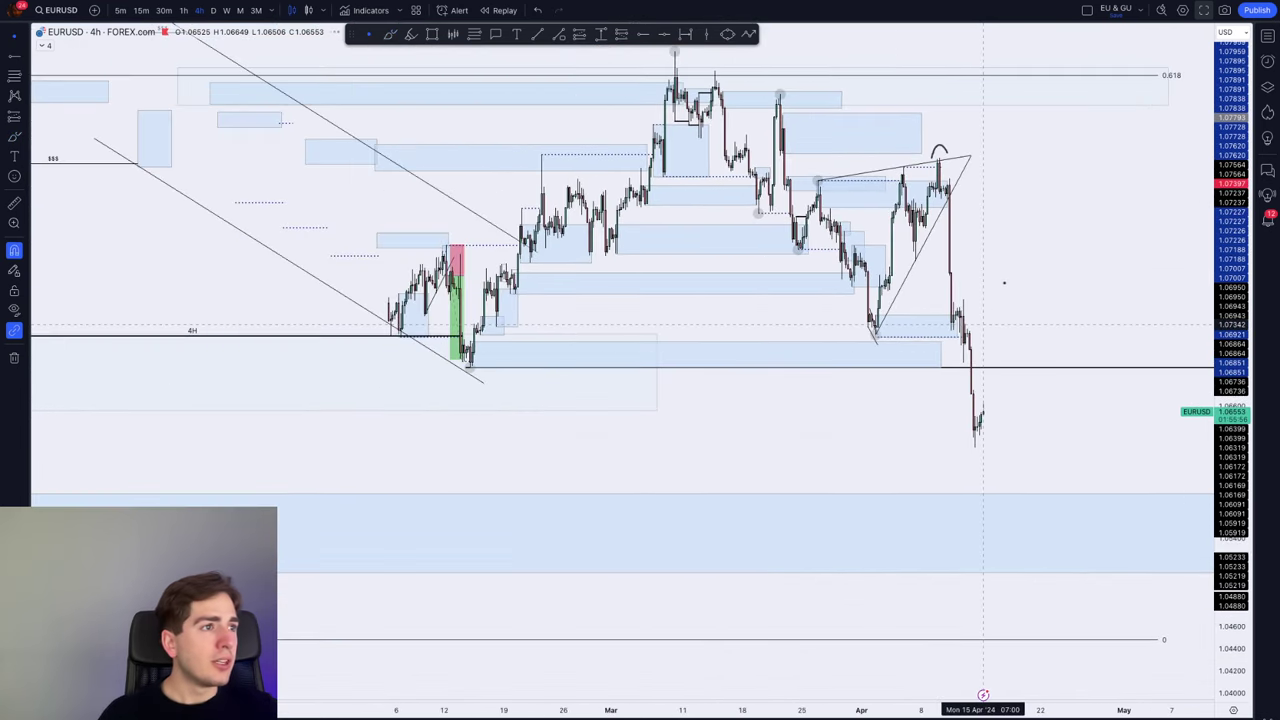
# Switch the chart symbol to TVC:DXY and review its 4-hour structure from February to the April rally
pyautogui.write('TVC:DXY')
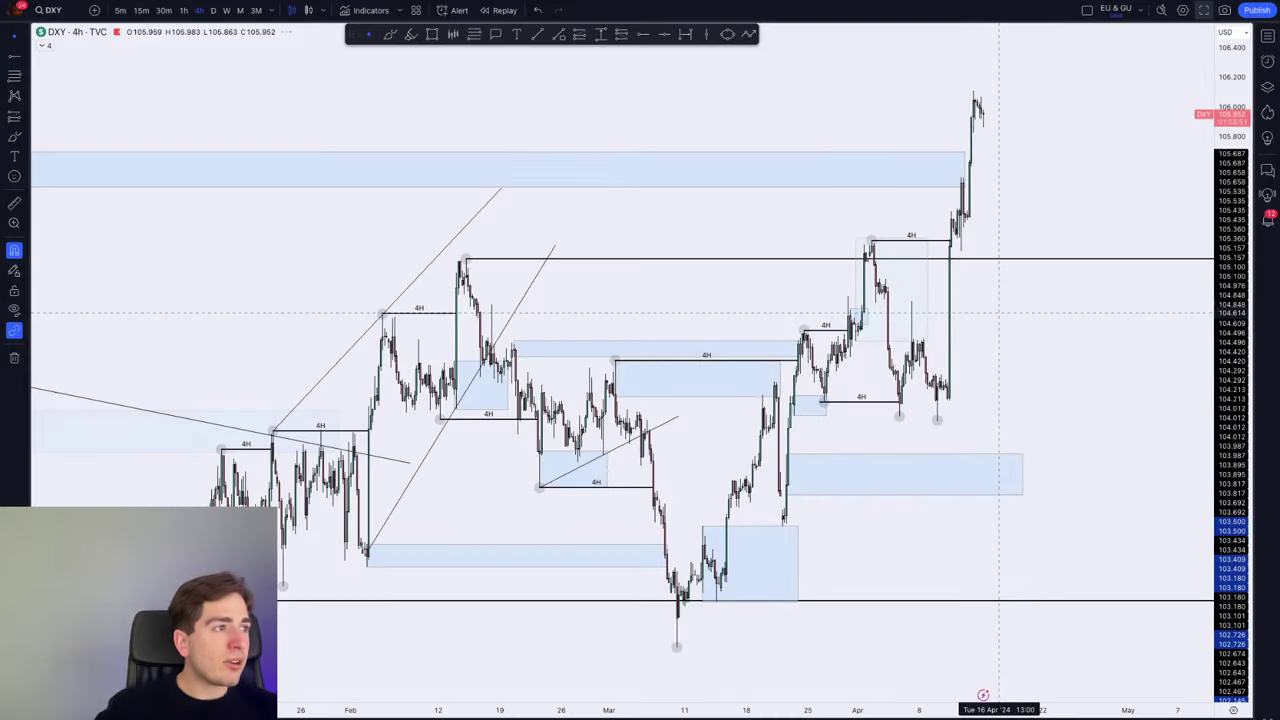
pyautogui.scroll(3, 970, 345)
pyautogui.scroll(3, 970, 345)
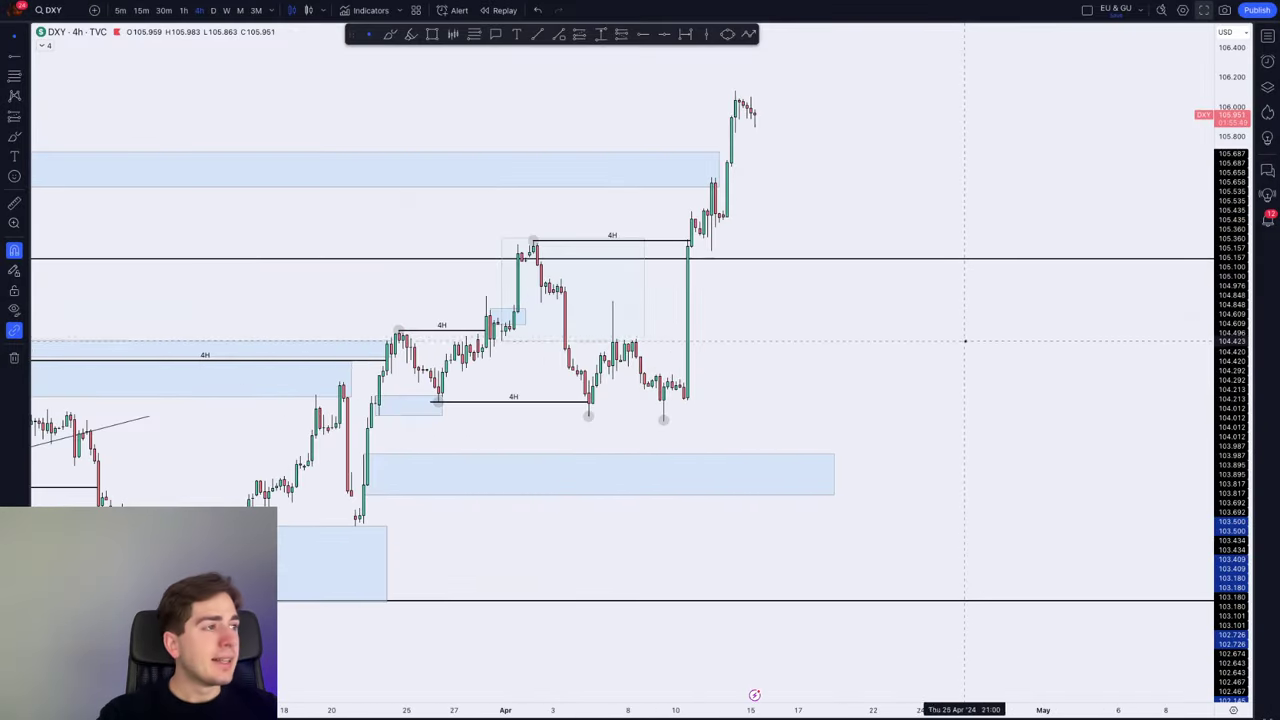
pyautogui.moveTo(960, 267); pyautogui.dragTo(1100, 375)
pyautogui.scroll(-5, 1100, 380)
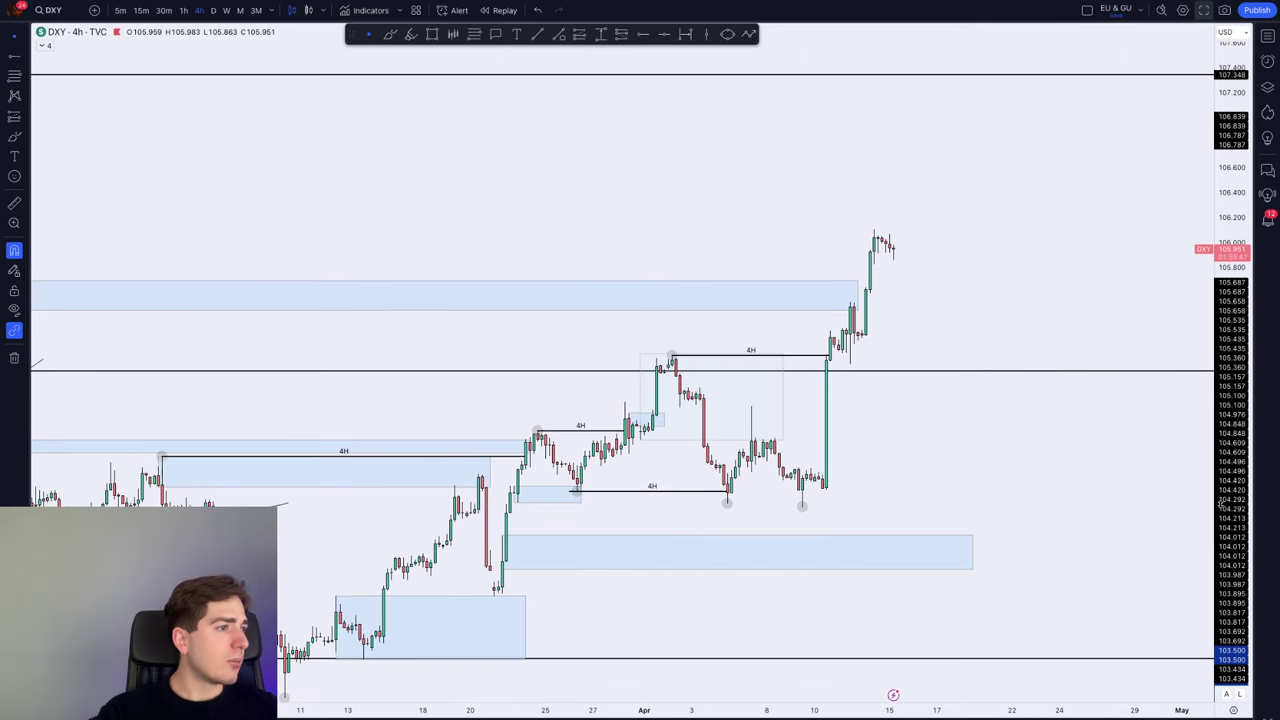
pyautogui.moveTo(1103, 422); pyautogui.dragTo(1092, 399)
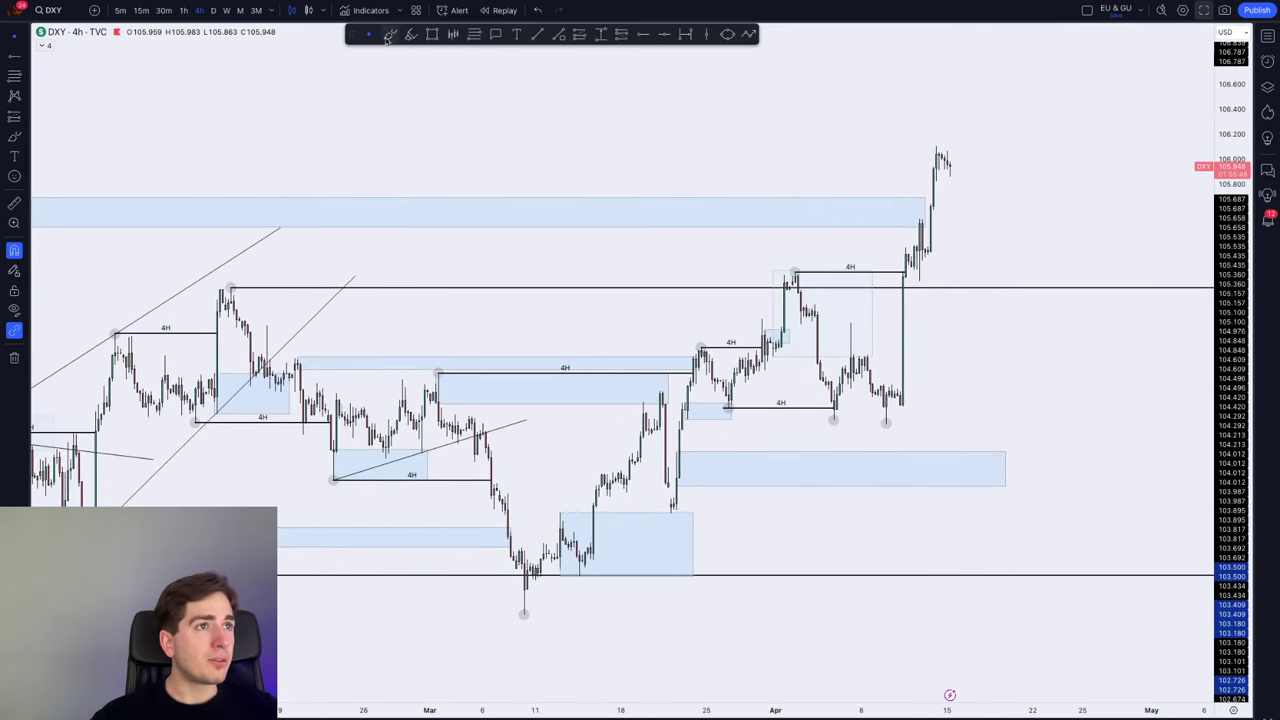
# Brush a line along the two early April lows on DXY and remove it
pyautogui.moveTo(834, 420)
pyautogui.mouseDown()
pyautogui.moveTo(886, 414)
pyautogui.moveTo(903, 270)
pyautogui.mouseUp()
pyautogui.press('Delete')
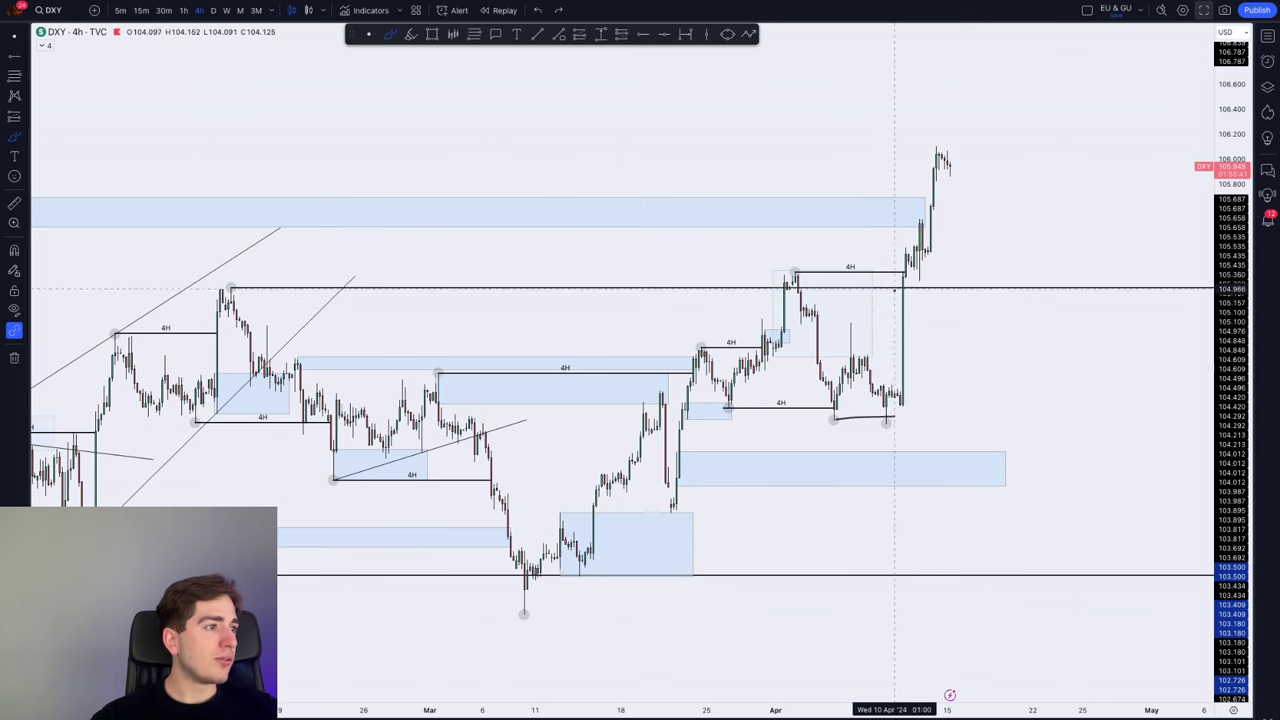
# Switch DXY to the daily timeframe and brush an arc under the July 2023 low and another over the October 2023 high
pyautogui.write('1d')
pyautogui.press('Return')
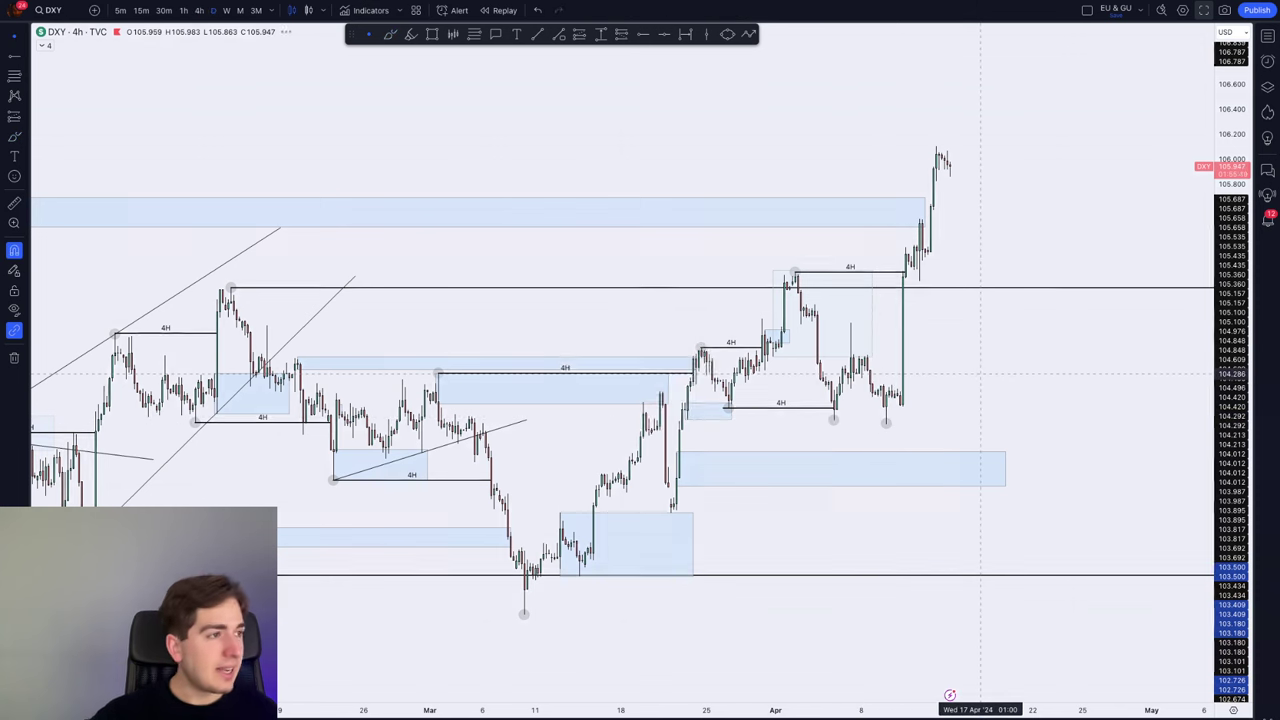
pyautogui.scroll(1, 1015, 363)
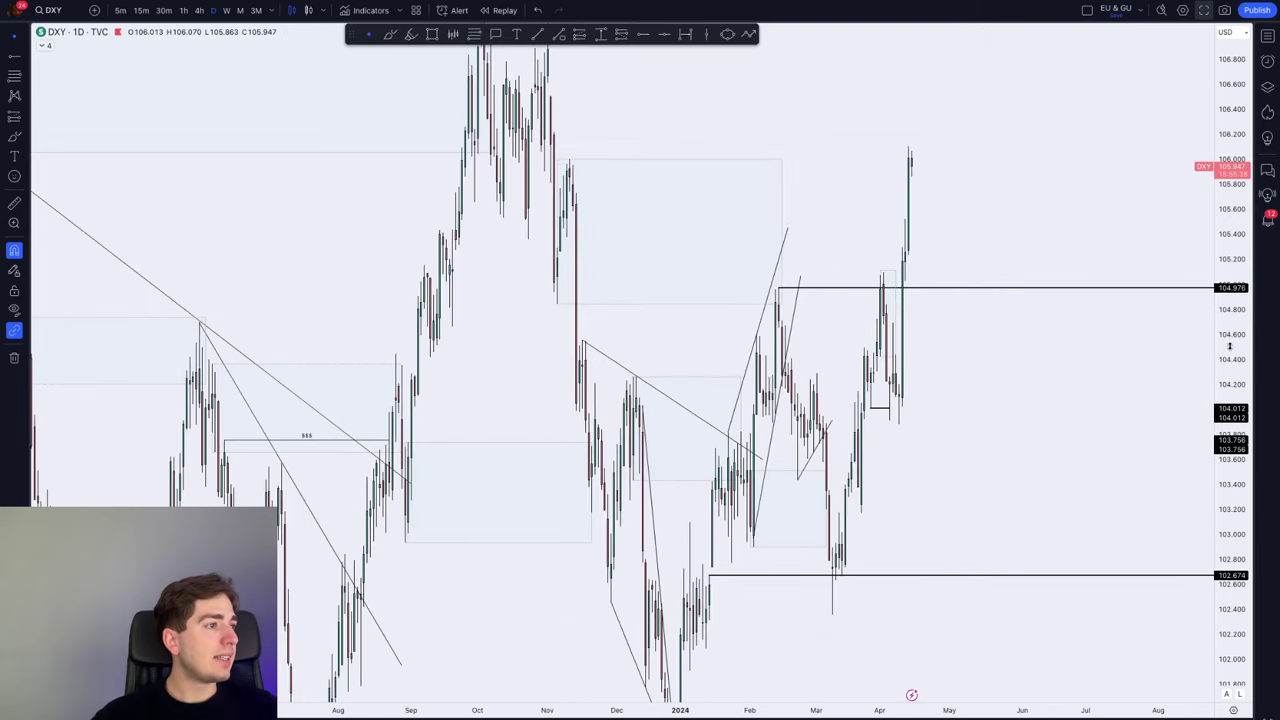
pyautogui.scroll(-5, 1092, 362)
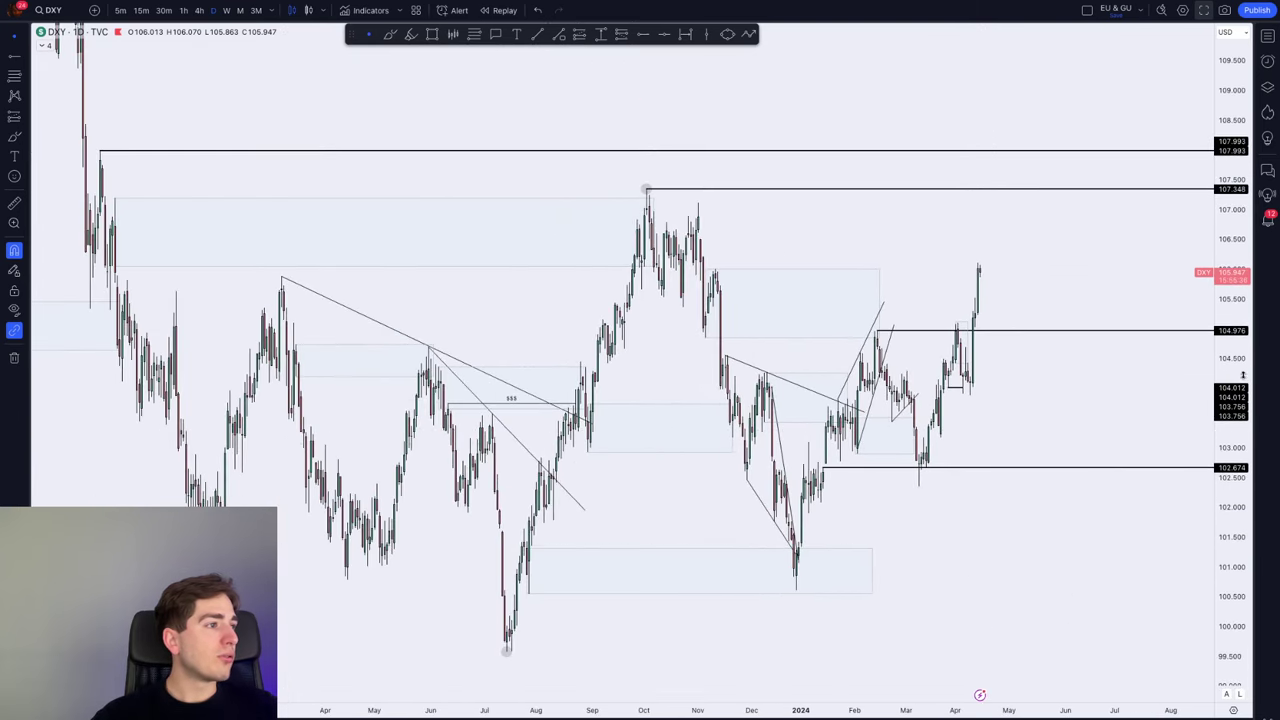
pyautogui.moveTo(1243, 375); pyautogui.dragTo(1240, 504)
pyautogui.moveTo(930, 384); pyautogui.dragTo(865, 395)
pyautogui.click(390, 34)
pyautogui.moveTo(425, 571); pyautogui.dragTo(447, 588)
pyautogui.moveTo(562, 251); pyautogui.dragTo(597, 242)
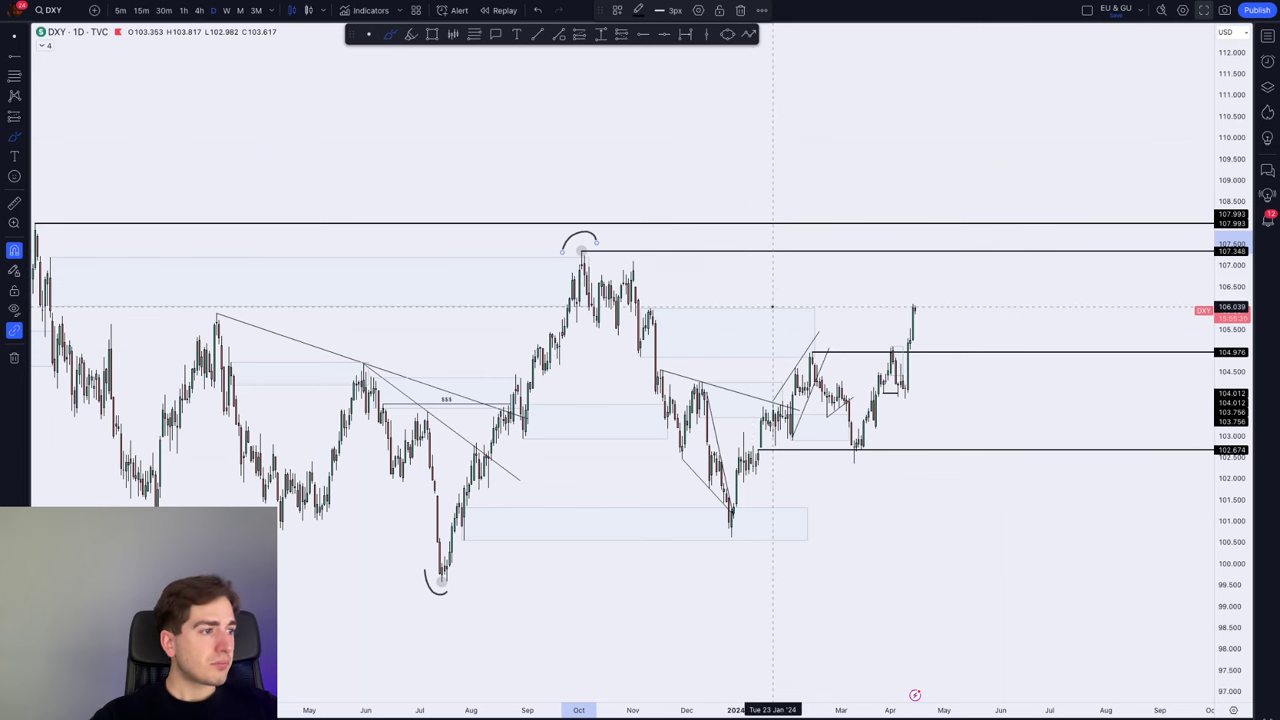
pyautogui.scroll(2, 880, 365)
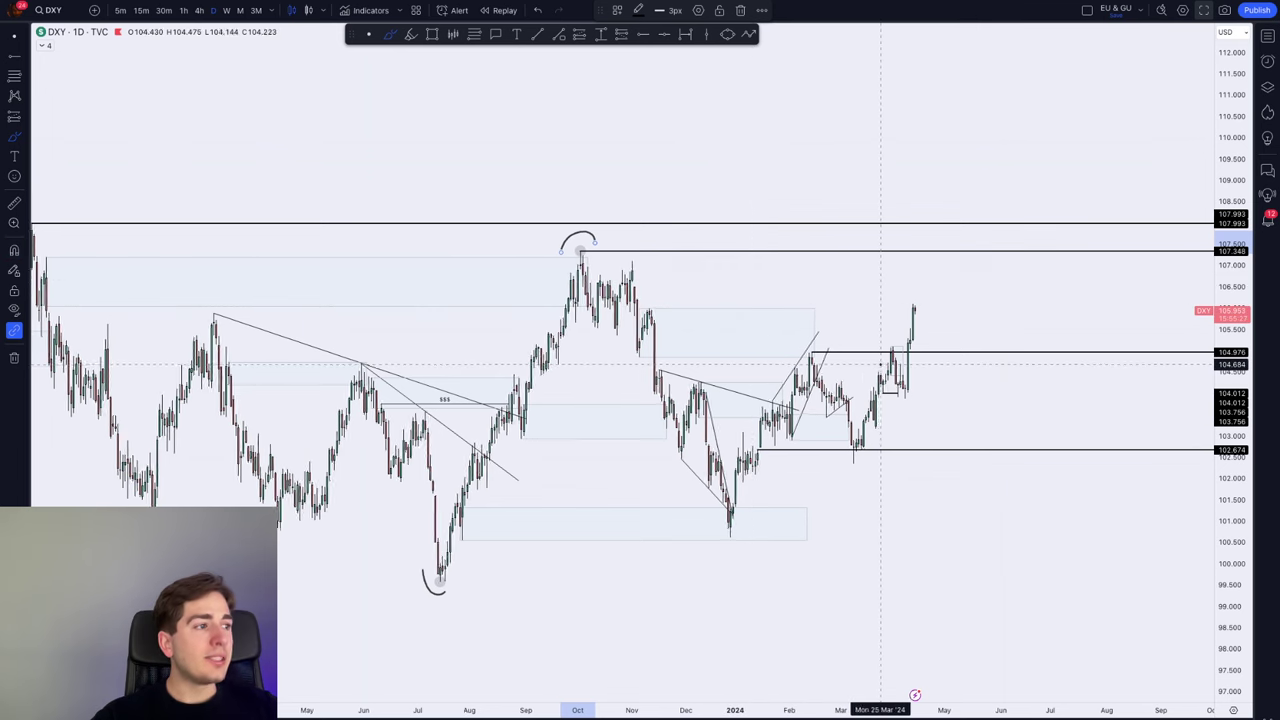
pyautogui.press('Escape')
# Draw a rectangle zone from the 2 April high at 105.100 to 103.874, ending 22 July 2024, and brush marks at its high and low
pyautogui.moveTo(1221, 585); pyautogui.dragTo(1221, 488)
pyautogui.hscroll(10, 951, 414)
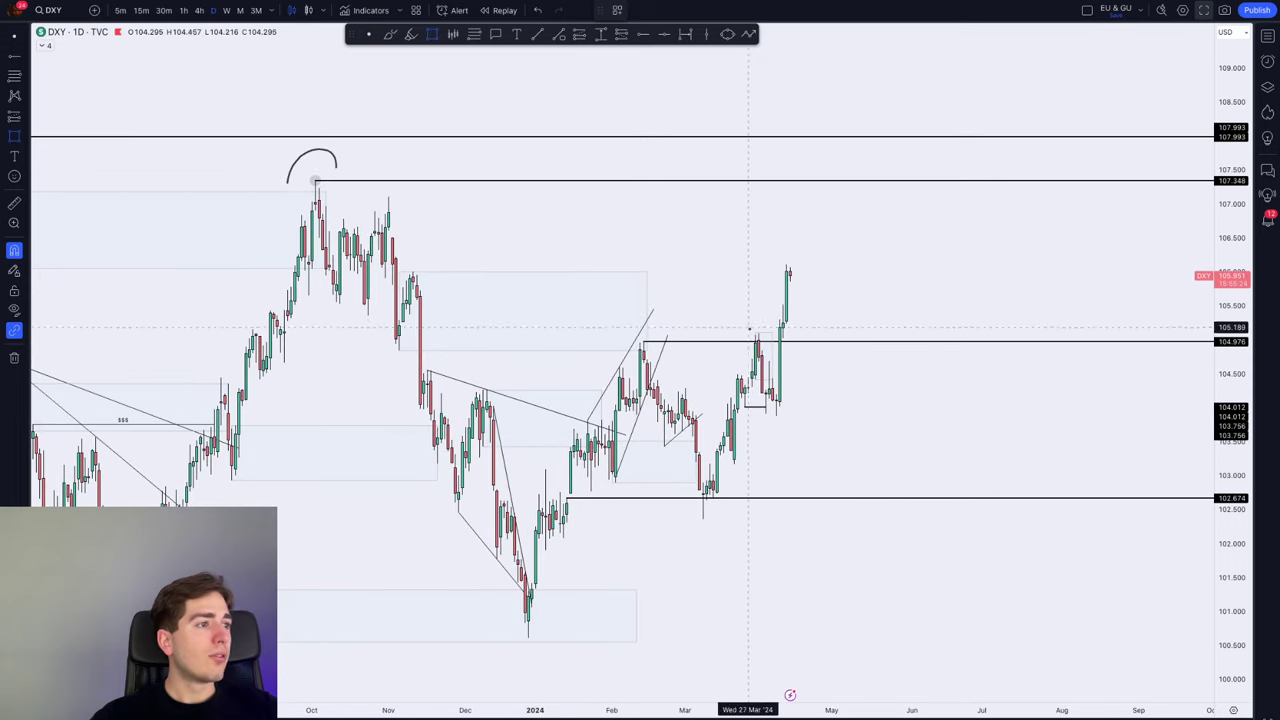
pyautogui.moveTo(758, 333); pyautogui.dragTo(1034, 416)
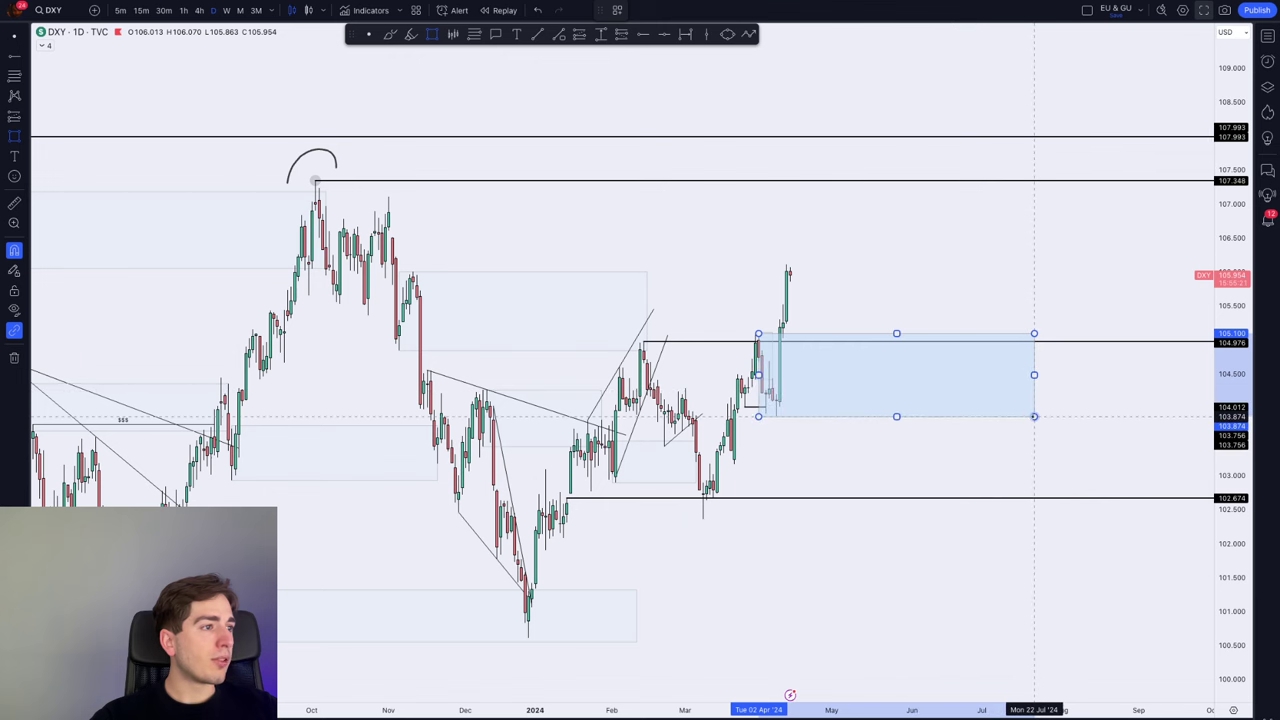
pyautogui.rightClick(902, 307)
pyautogui.click(854, 305)
pyautogui.click(390, 33)
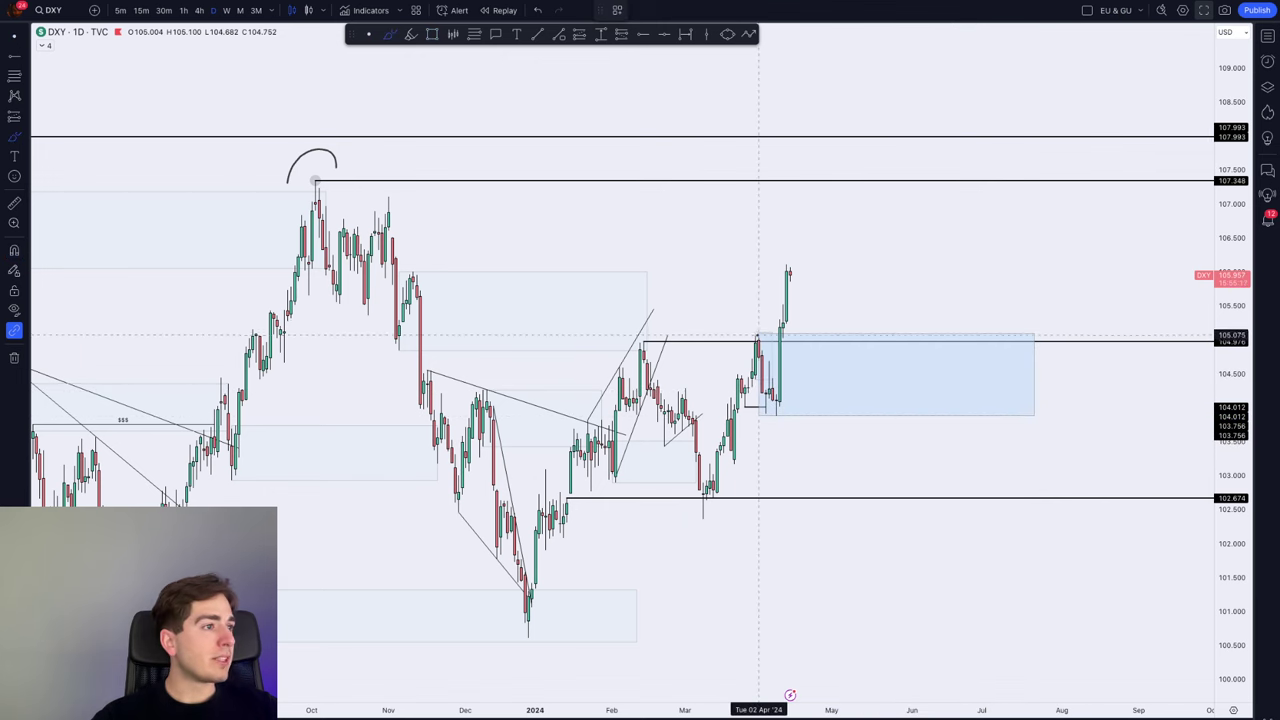
pyautogui.moveTo(752, 338); pyautogui.dragTo(776, 334)
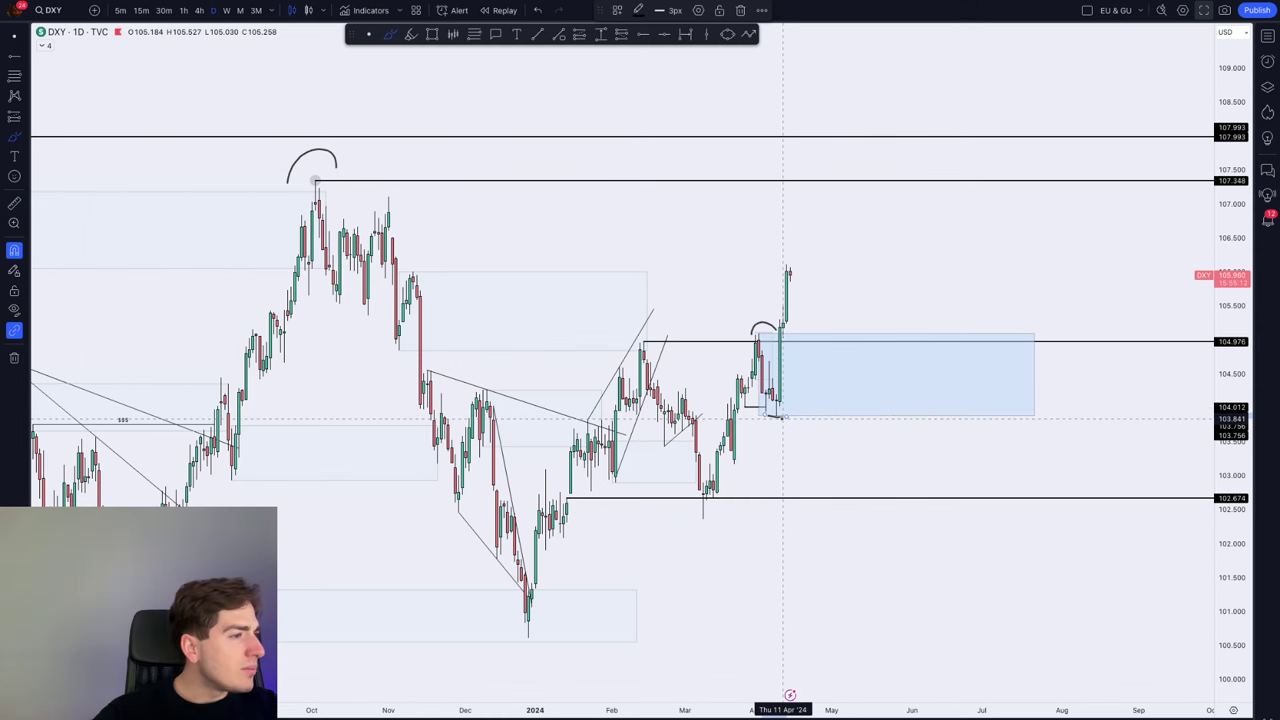
# Circle the start of the new zone, brush a projected rebound from it to about 106.500, and undo both strokes
pyautogui.moveTo(825, 347)
pyautogui.mouseDown()
pyautogui.moveTo(765, 343)
pyautogui.moveTo(815, 347)
pyautogui.moveTo(876, 311)
pyautogui.moveTo(901, 238)
pyautogui.mouseUp()
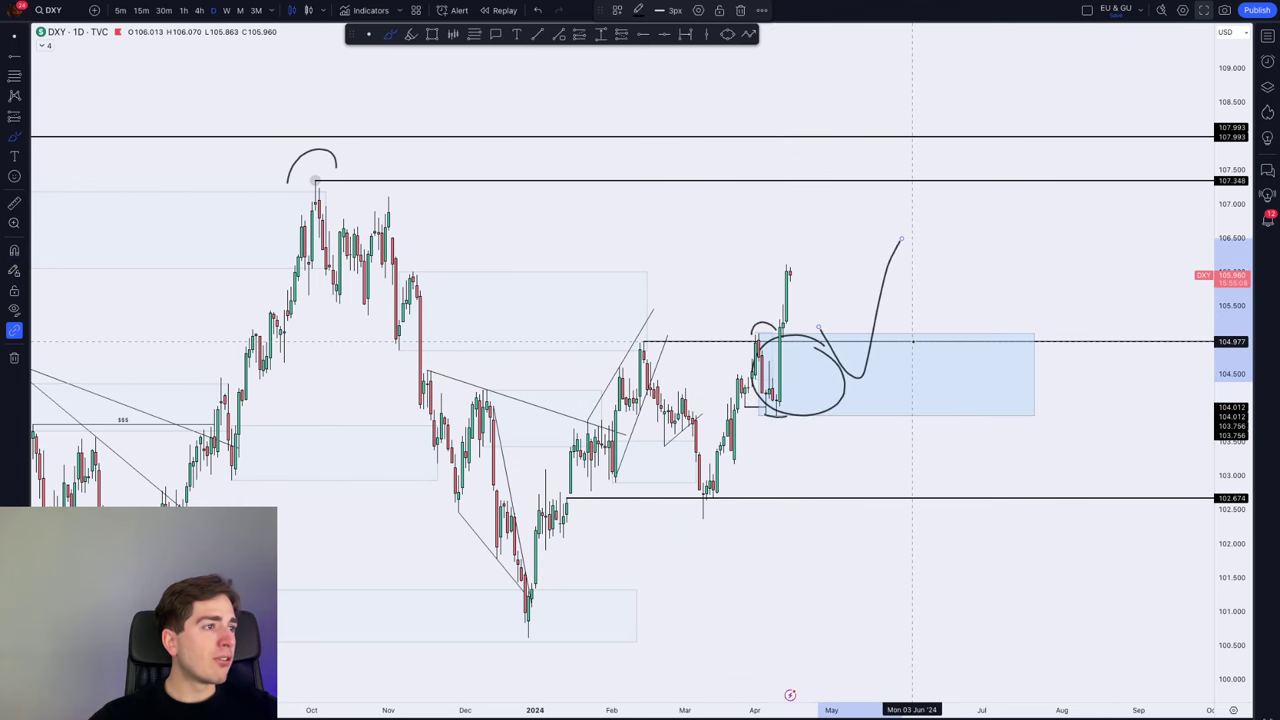
pyautogui.hotkey('ctrl', 'z')
pyautogui.hotkey('ctrl', 'z')
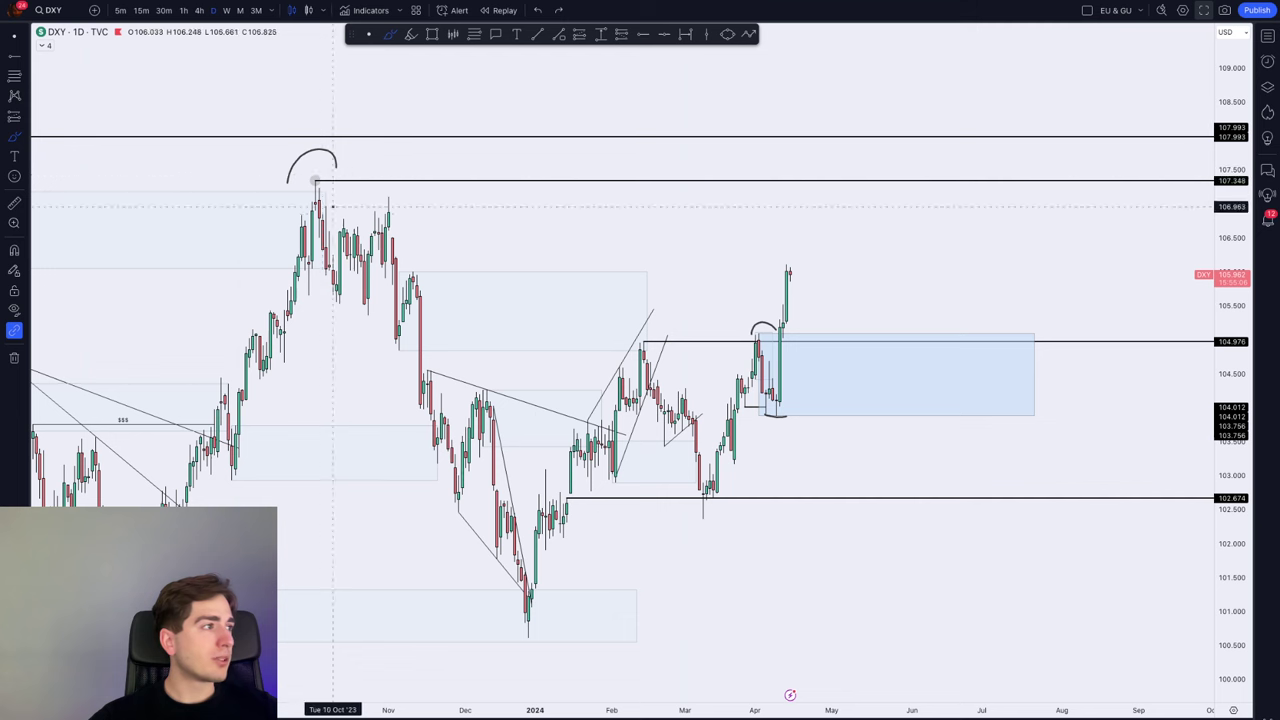
# Brush repeated circles around the October 2023 highs at the 107.348 and 107.993 levels
pyautogui.moveTo(366, 163)
pyautogui.mouseDown()
pyautogui.moveTo(389, 148)
pyautogui.moveTo(346, 148)
pyautogui.moveTo(302, 192)
pyautogui.moveTo(332, 253)
pyautogui.mouseUp()
pyautogui.press('Escape')
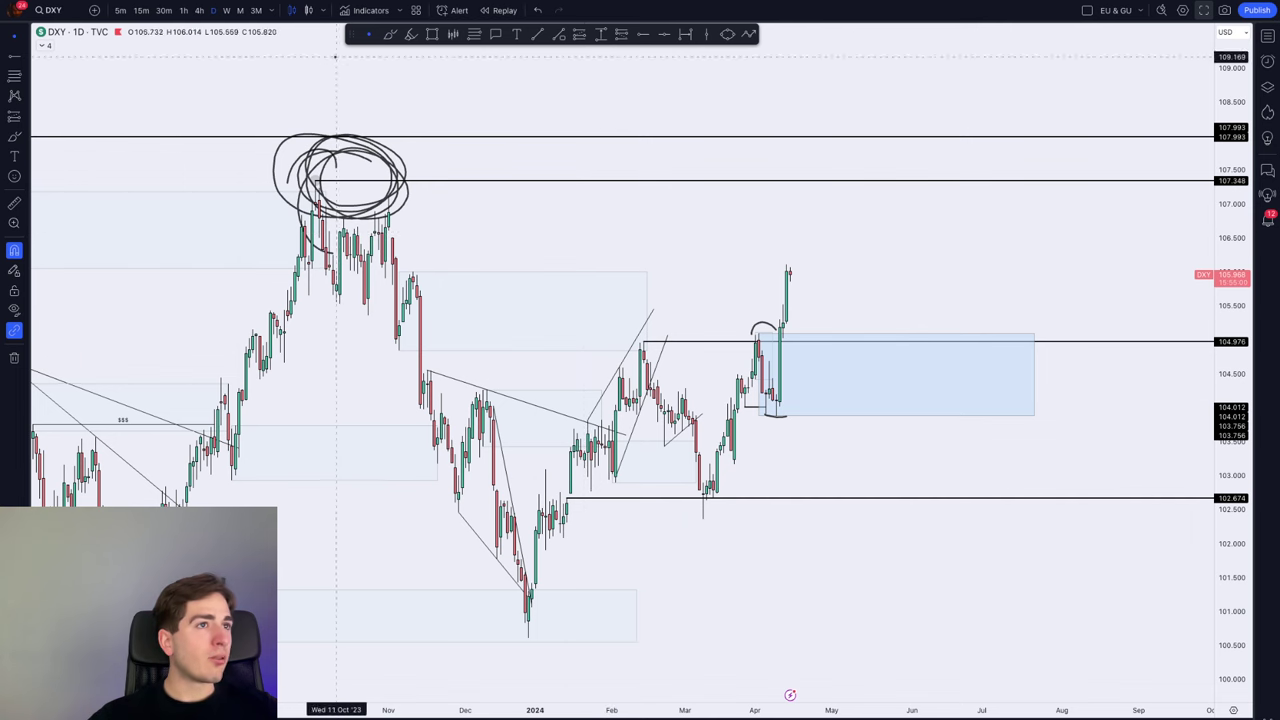
# Brush a projected path from the latest candle down into the new zone and up to the 107.993 level, and undo it
pyautogui.click(392, 34)
pyautogui.moveTo(791, 272)
pyautogui.mouseDown()
pyautogui.moveTo(846, 363)
pyautogui.moveTo(892, 136)
pyautogui.mouseUp()
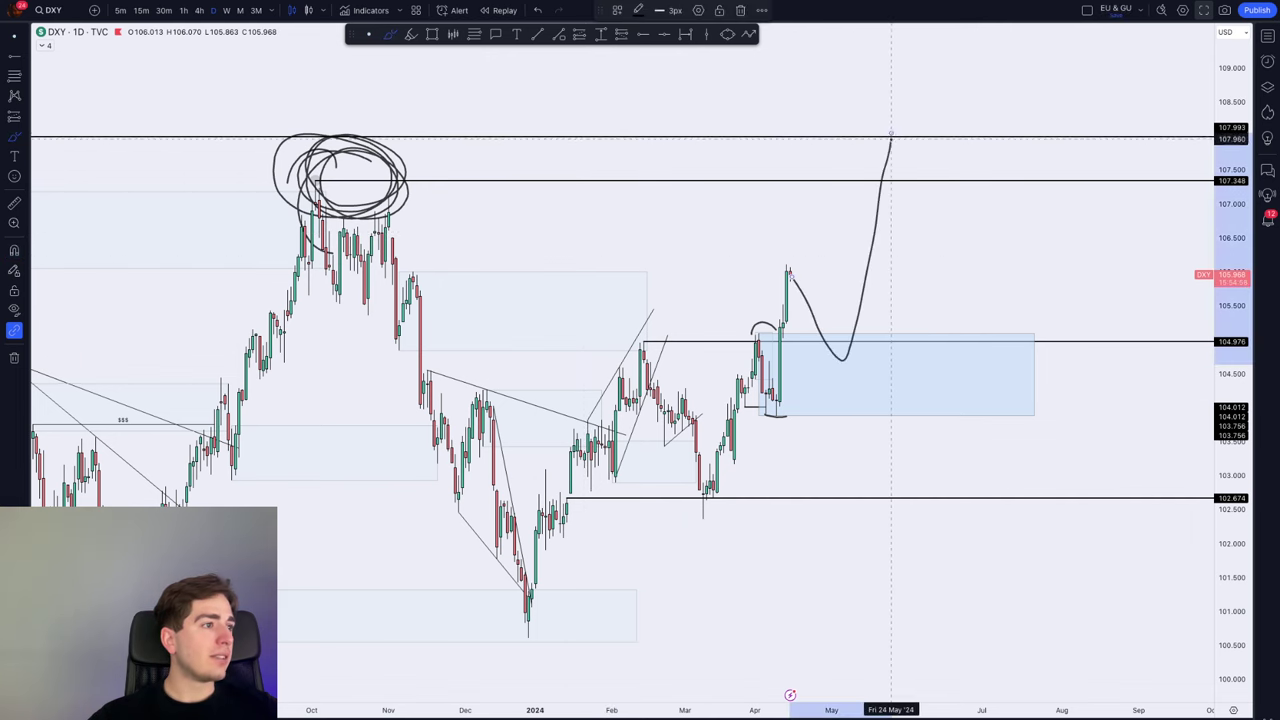
pyautogui.hotkey('ctrl', 'z')
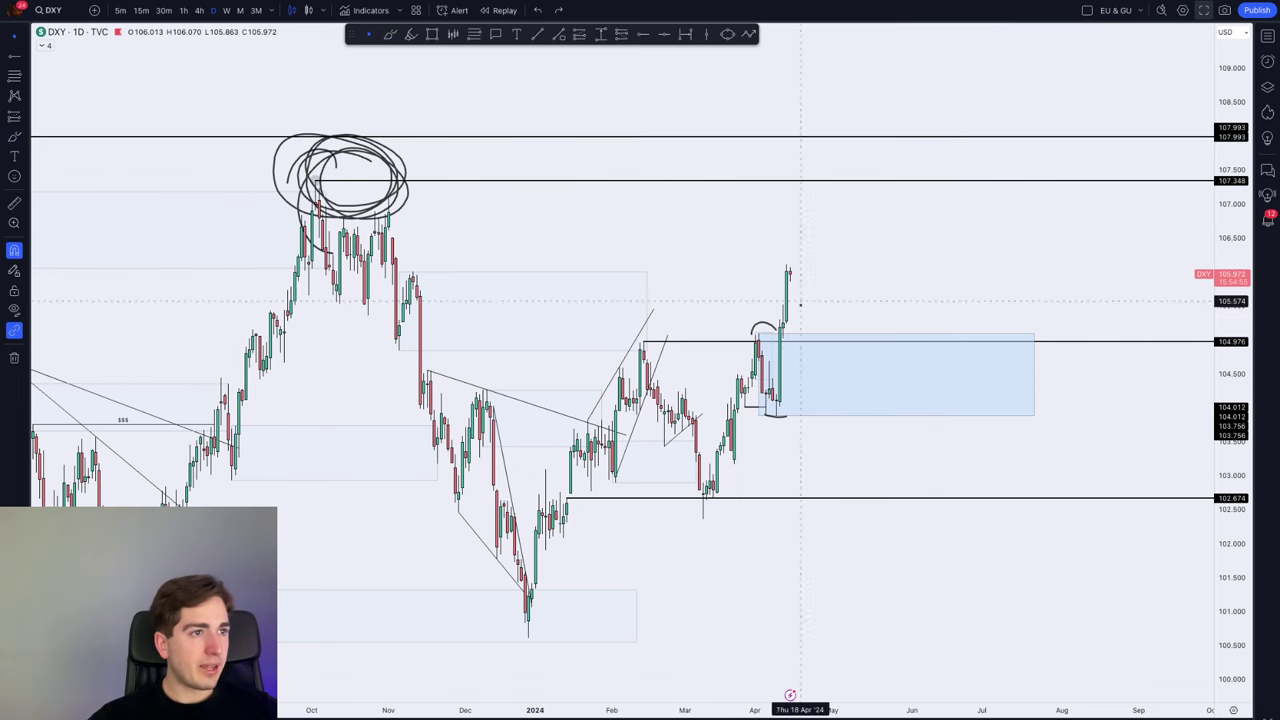
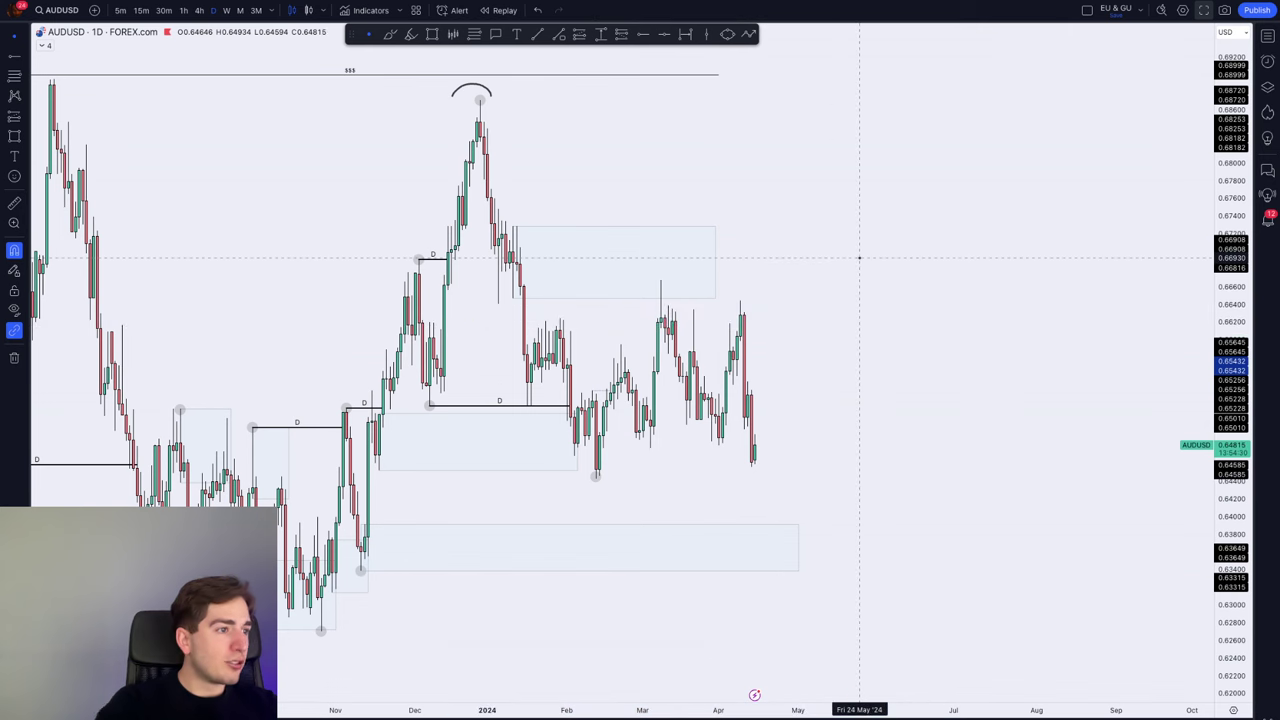
# Switch the AUDUSD chart to the 4-hour timeframe and reset its price scale to fit the February to April structure
pyautogui.write('4h')
pyautogui.press('Return')
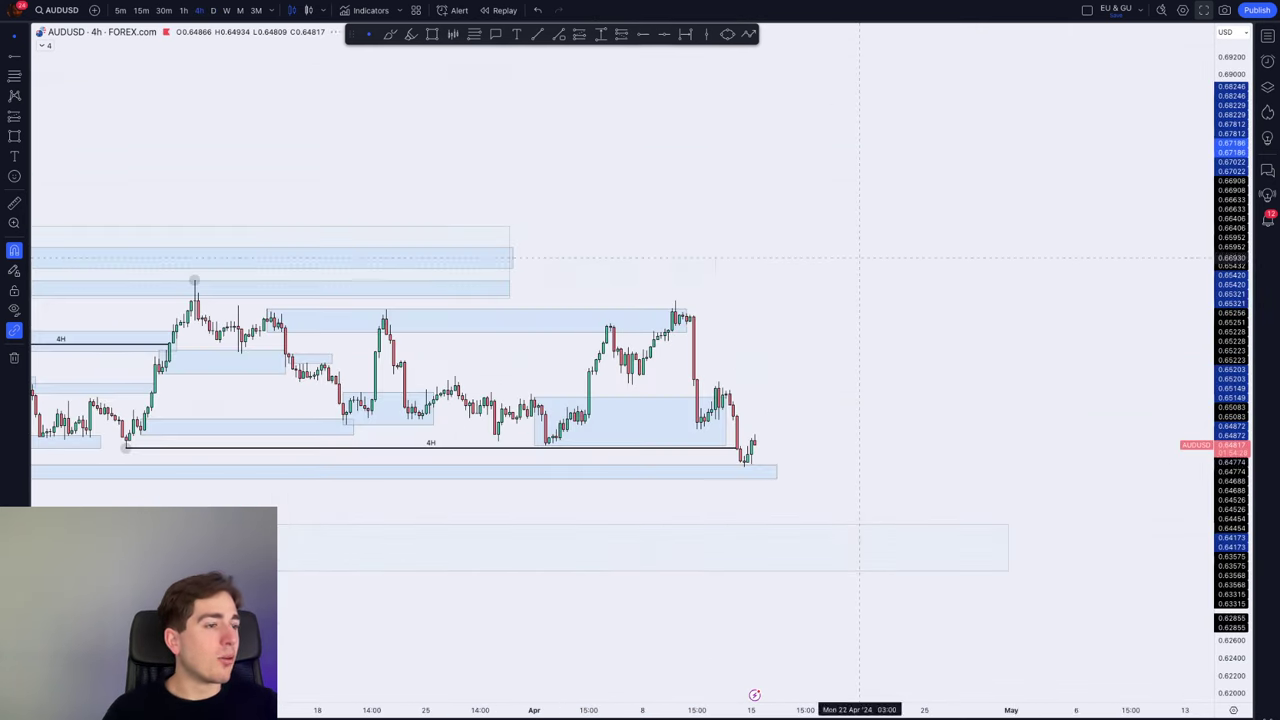
pyautogui.doubleClick(1238, 620)
pyautogui.scroll(-5, 1036, 597)
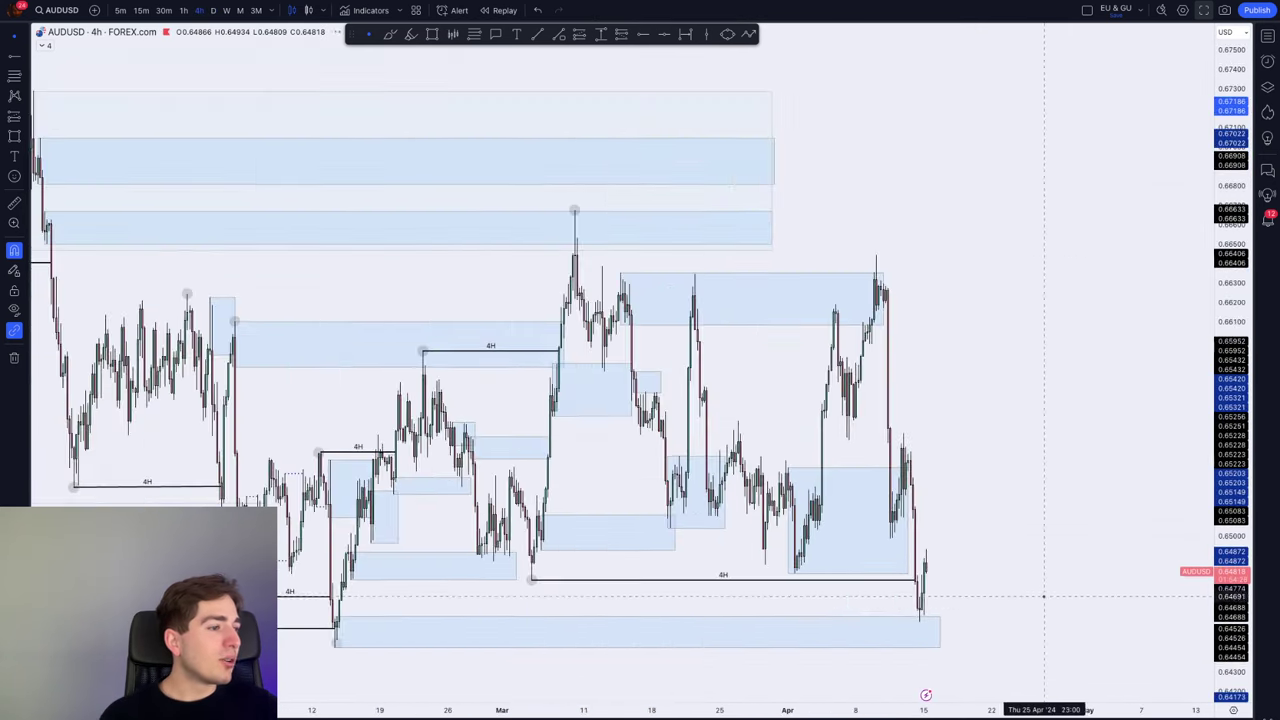
# Brush a short line under the mid-April low, along the upper edge of the zone just beneath the 4H line
pyautogui.moveTo(1117, 553); pyautogui.dragTo(1231, 590)
pyautogui.moveTo(1157, 566); pyautogui.dragTo(1145, 481)
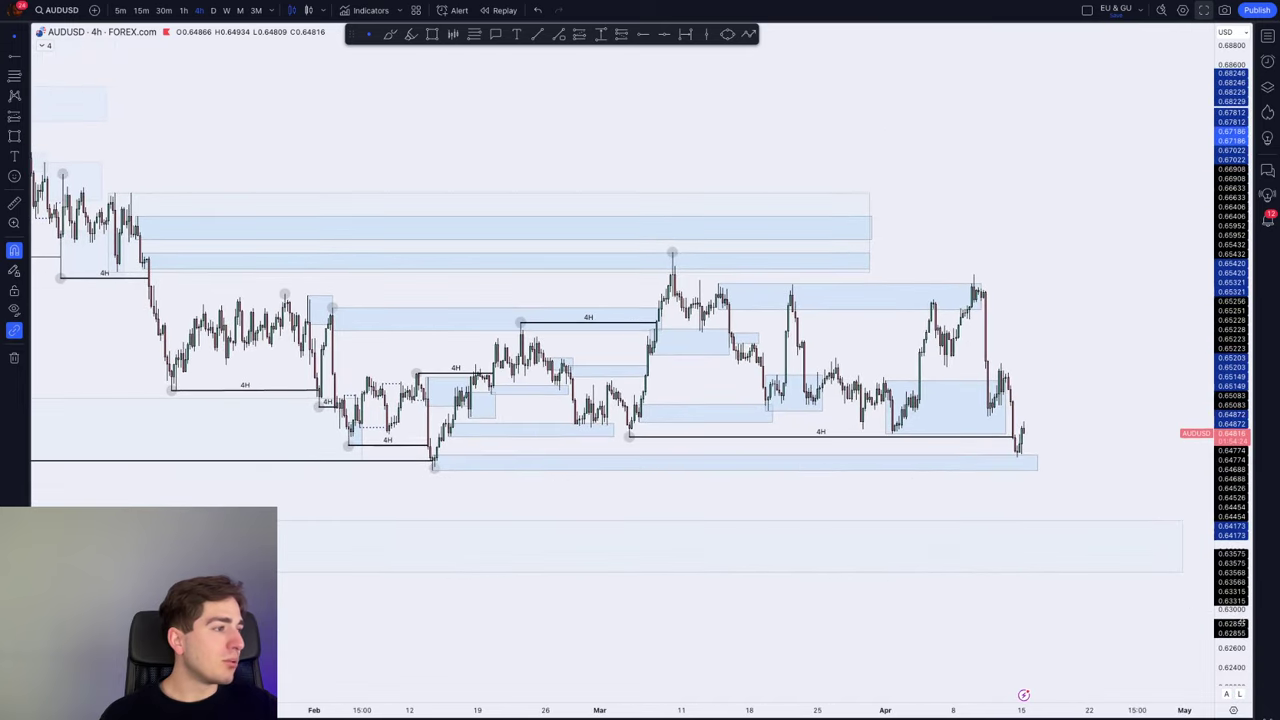
pyautogui.moveTo(1240, 624); pyautogui.dragTo(1236, 442)
pyautogui.scroll(4, 980, 470)
pyautogui.scroll(2, 985, 460)
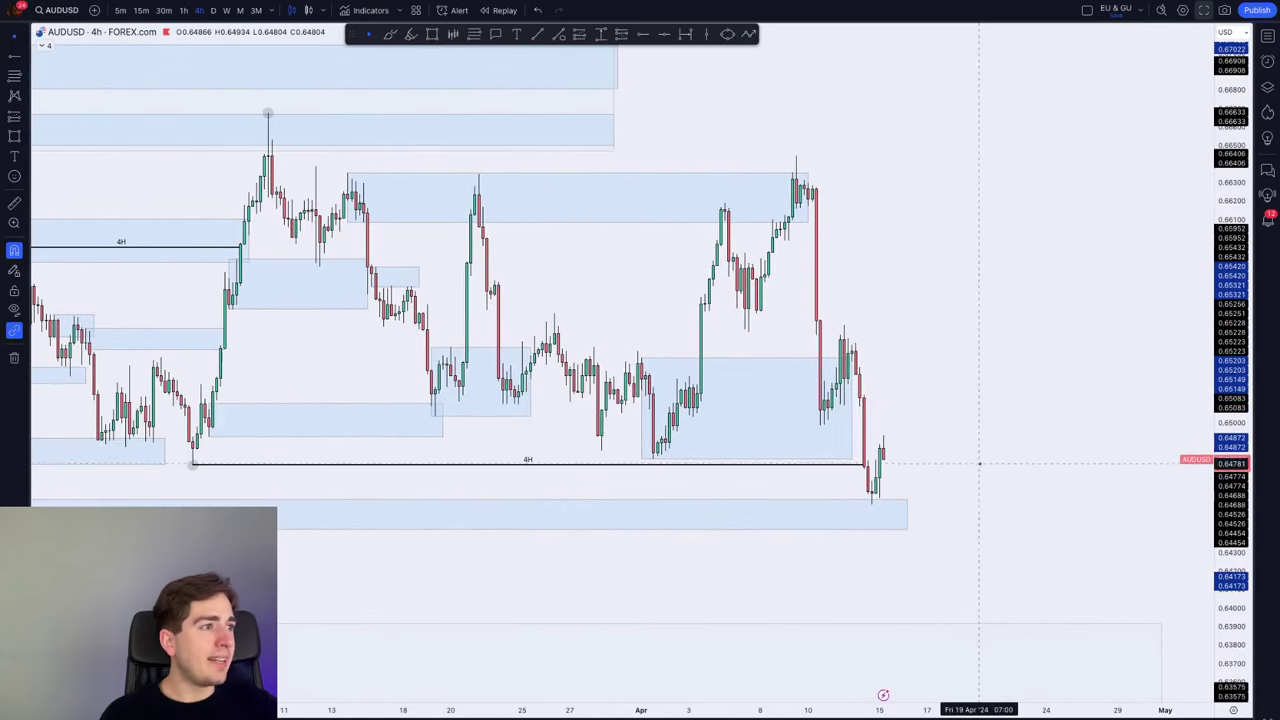
pyautogui.click(392, 35)
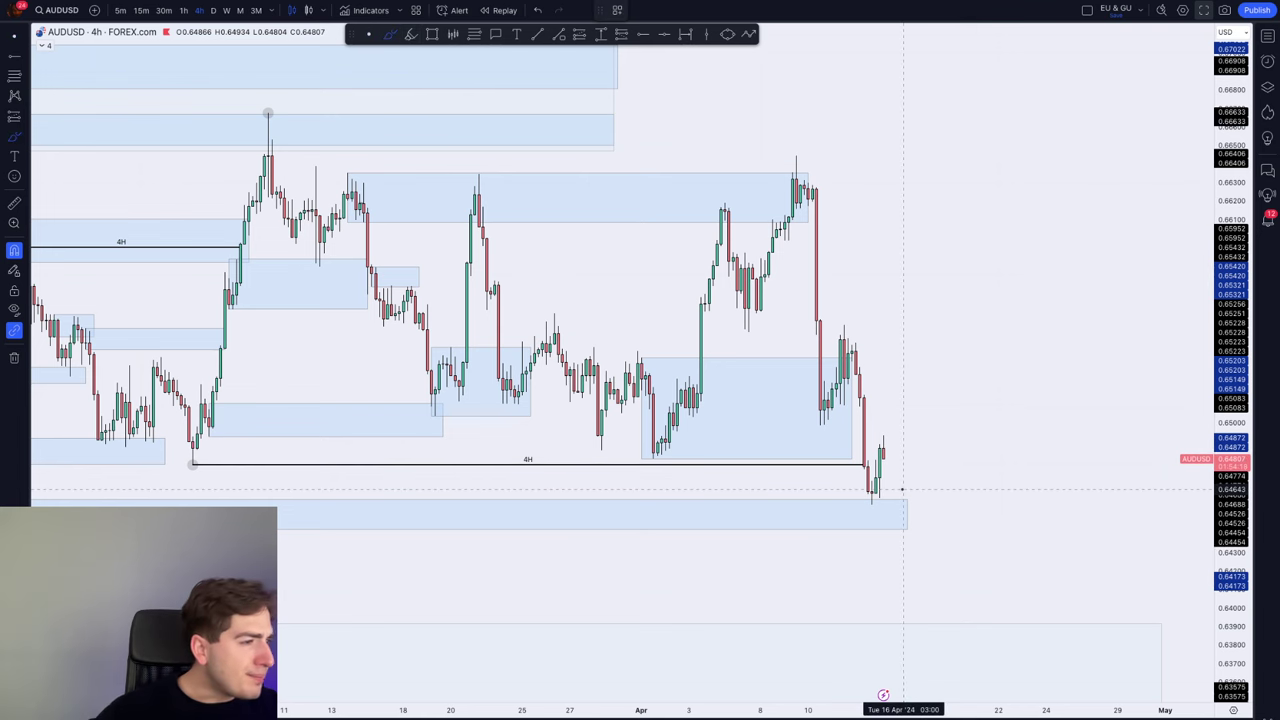
pyautogui.moveTo(870, 504); pyautogui.dragTo(907, 502)
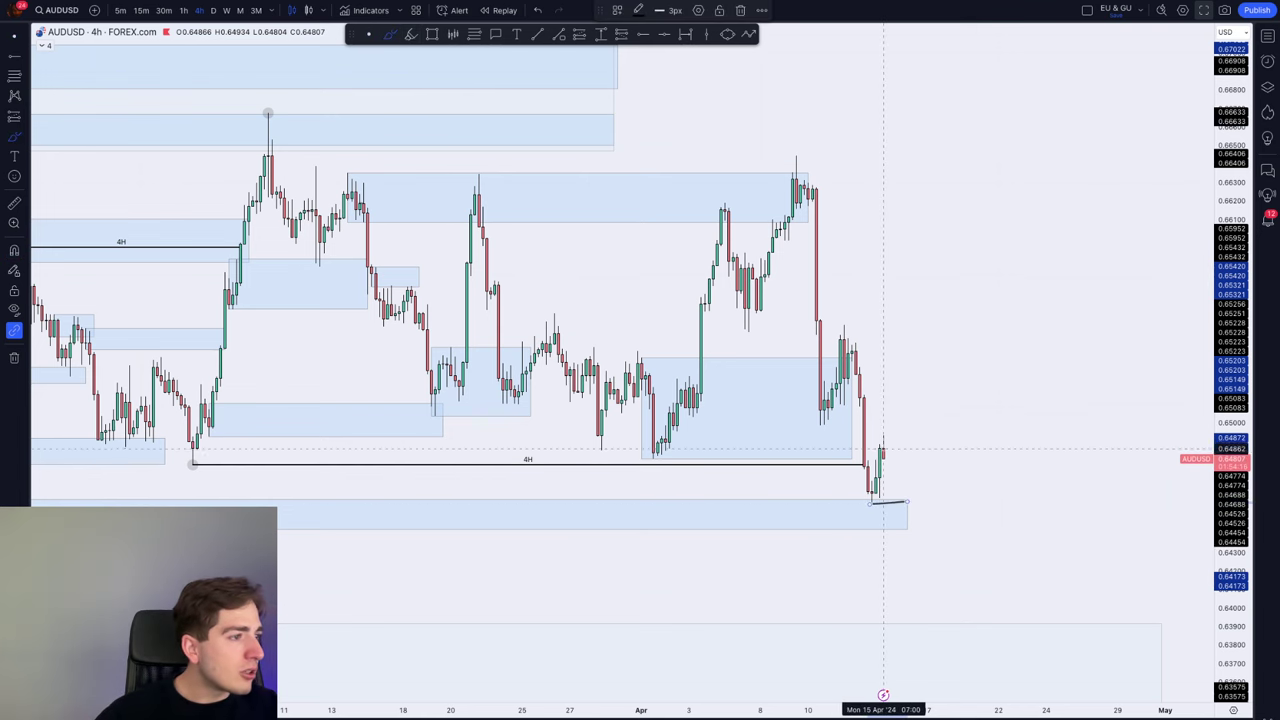
# Brush a projected path from the latest candle into the zone, up past its high and down again, and undo it
pyautogui.moveTo(883, 449); pyautogui.dragTo(904, 518)
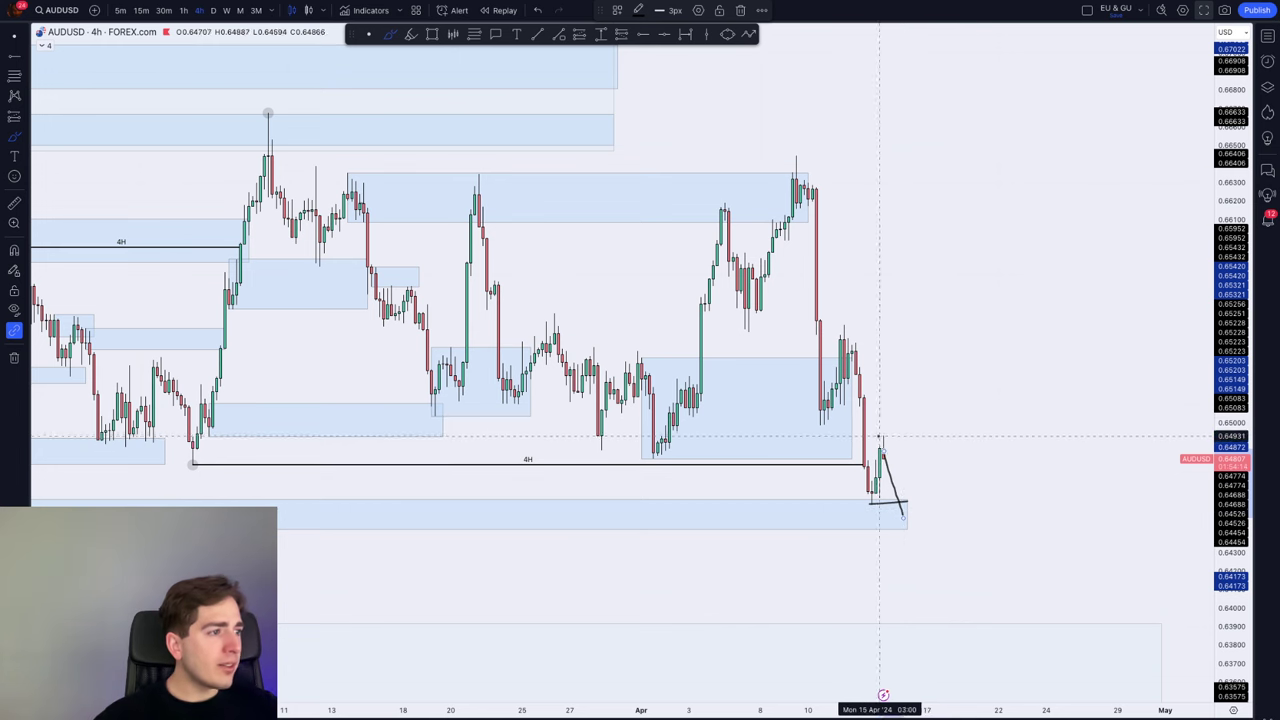
pyautogui.moveTo(881, 437); pyautogui.dragTo(910, 436)
pyautogui.moveTo(904, 517); pyautogui.dragTo(936, 474)
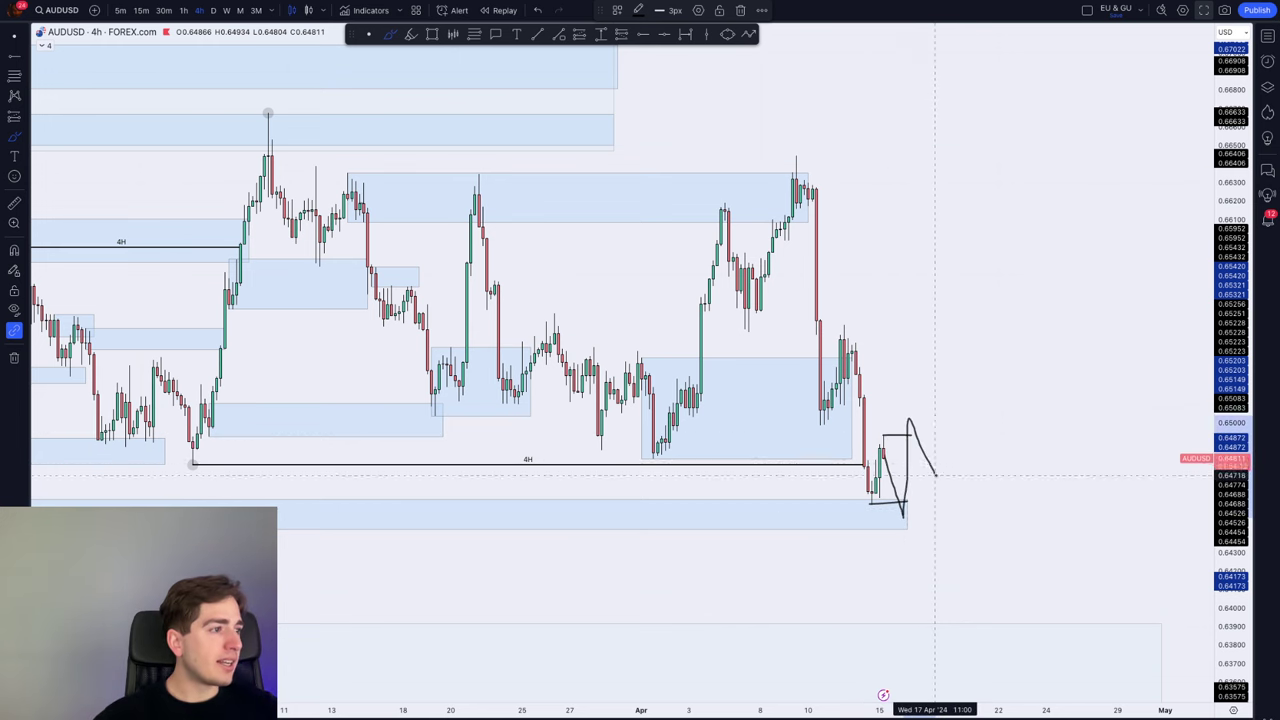
pyautogui.hotkey('ctrl', 'z')
pyautogui.hotkey('ctrl', 'z')
pyautogui.hotkey('ctrl', 'z')
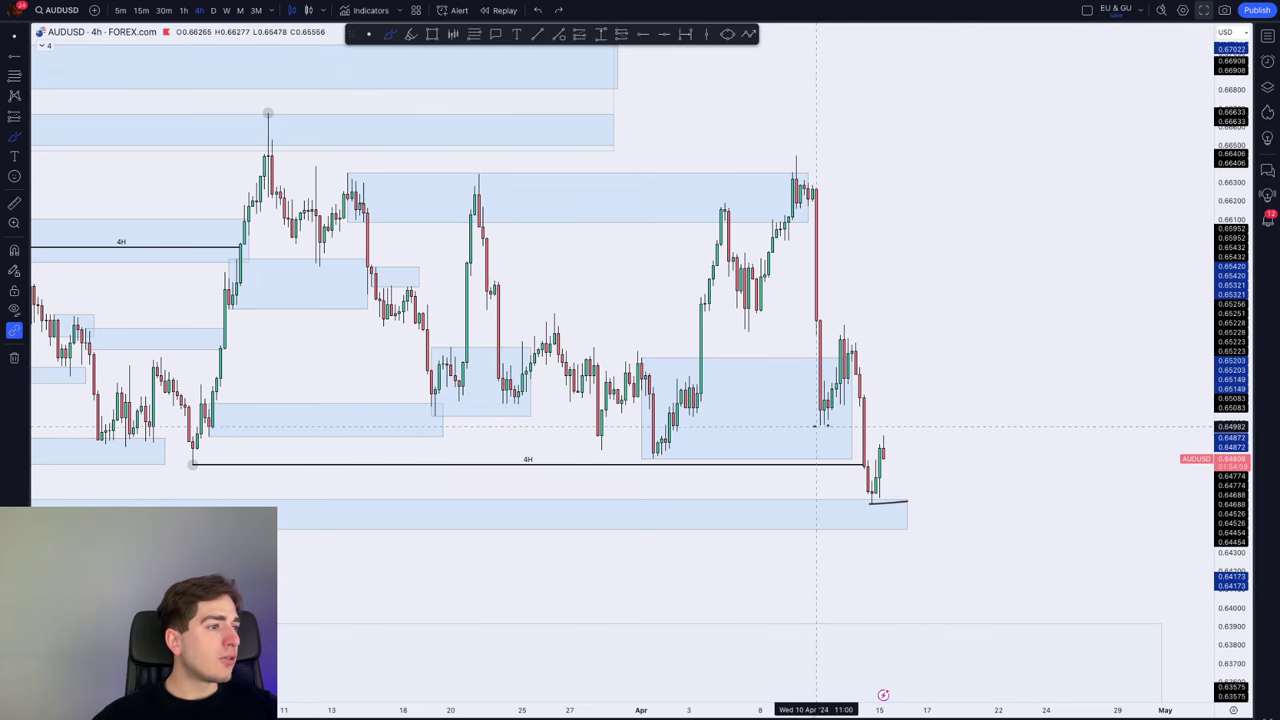
# Brush lines along the 10 April low and the following rebound high, and bracket the drop between them, undoing only the bracket
pyautogui.moveTo(814, 427); pyautogui.dragTo(958, 427)
pyautogui.moveTo(828, 322); pyautogui.dragTo(930, 322)
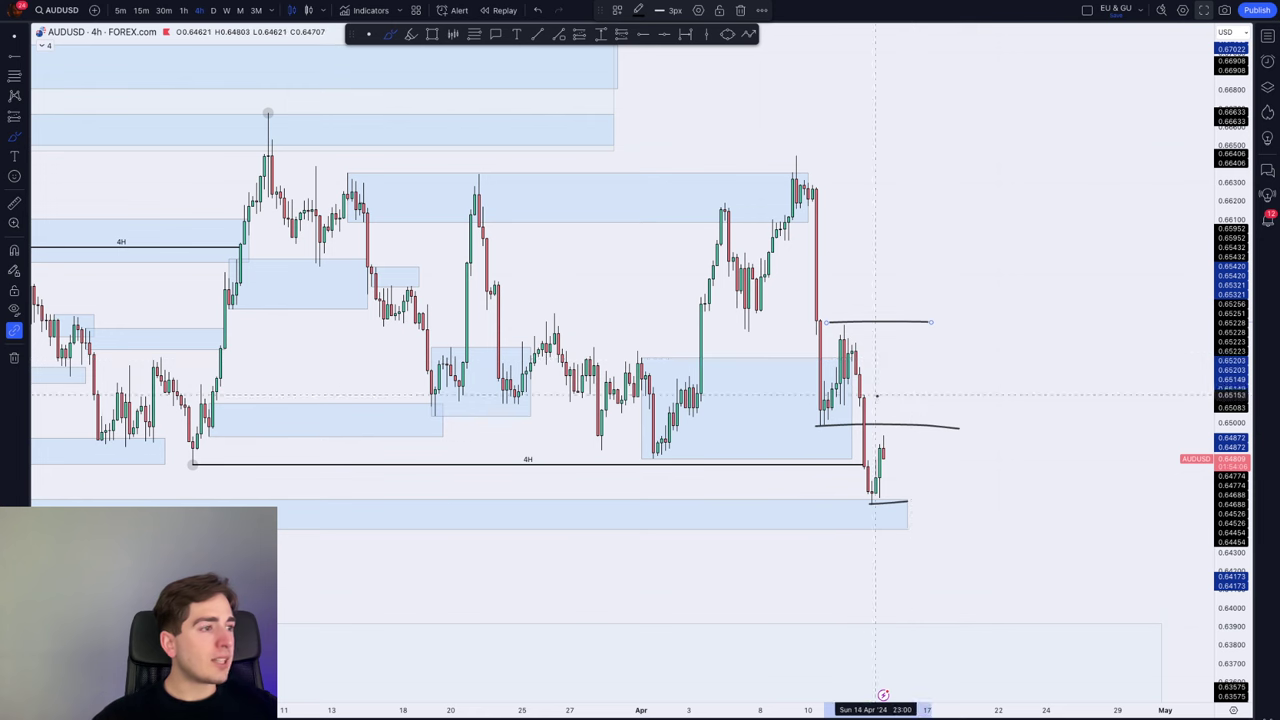
pyautogui.moveTo(852, 376)
pyautogui.mouseDown()
pyautogui.moveTo(887, 382)
pyautogui.moveTo(852, 444)
pyautogui.mouseUp()
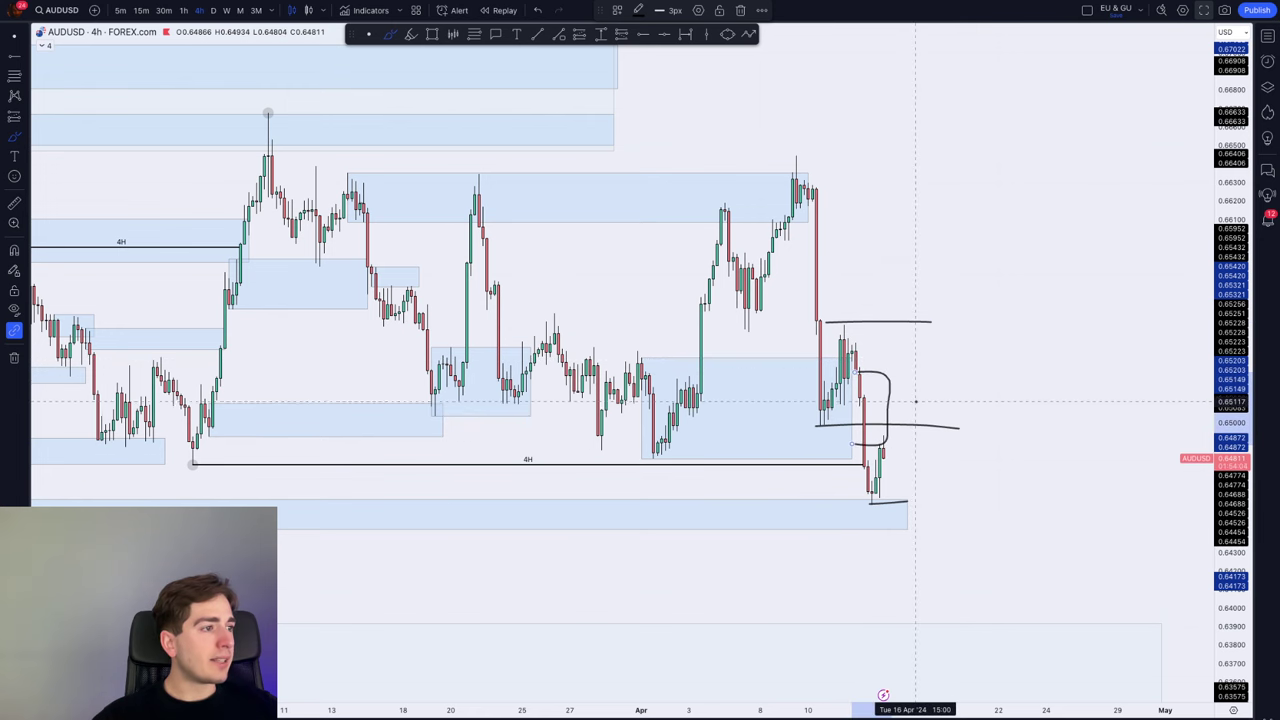
pyautogui.hotkey('ctrl', 'z')
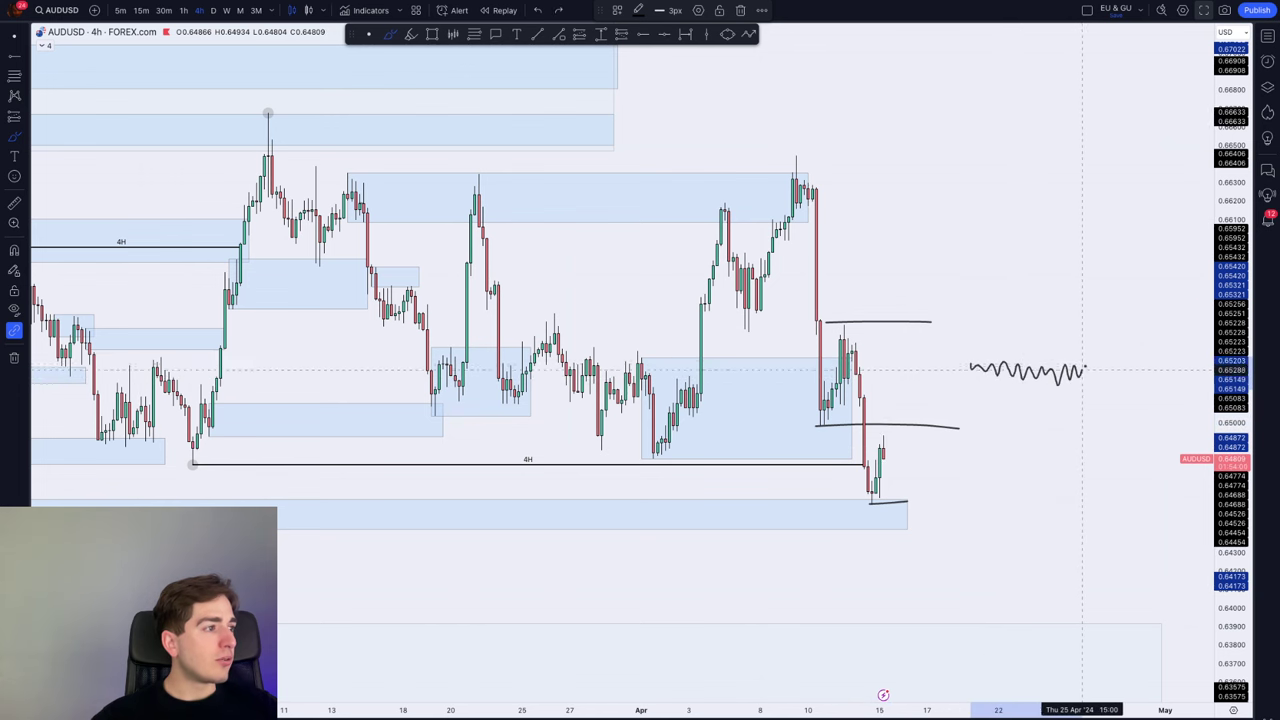
# Brush a schematic sideways range and sharp drop beside the price action, with a bracketed pullback and a line across it
pyautogui.moveTo(1090, 368); pyautogui.dragTo(1117, 472)
pyautogui.moveTo(1095, 389); pyautogui.dragTo(1102, 440)
pyautogui.moveTo(1118, 378)
pyautogui.mouseDown()
pyautogui.moveTo(1118, 416)
pyautogui.moveTo(1157, 400)
pyautogui.mouseUp()
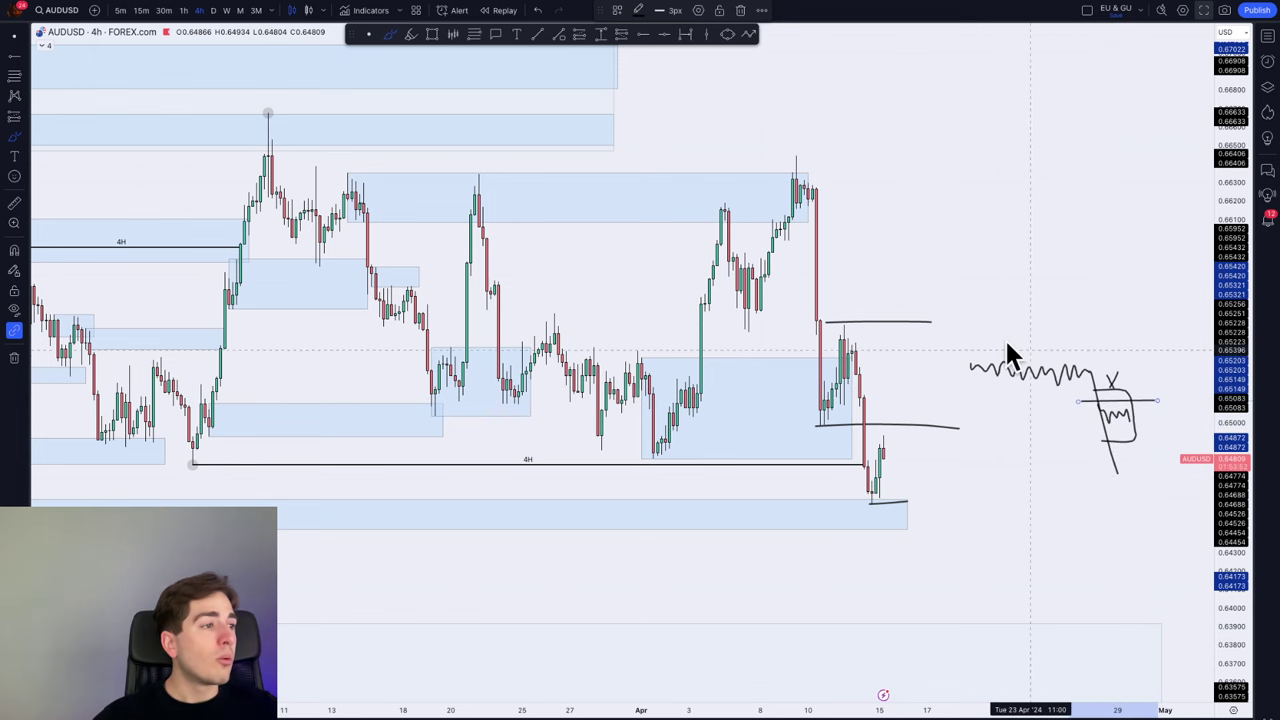
# Brush a crossed line above the rebound high and circle the rebound, then undo these marks and the schematic's bracket
pyautogui.moveTo(824, 312)
pyautogui.mouseDown()
pyautogui.moveTo(955, 316)
pyautogui.moveTo(947, 303)
pyautogui.mouseUp()
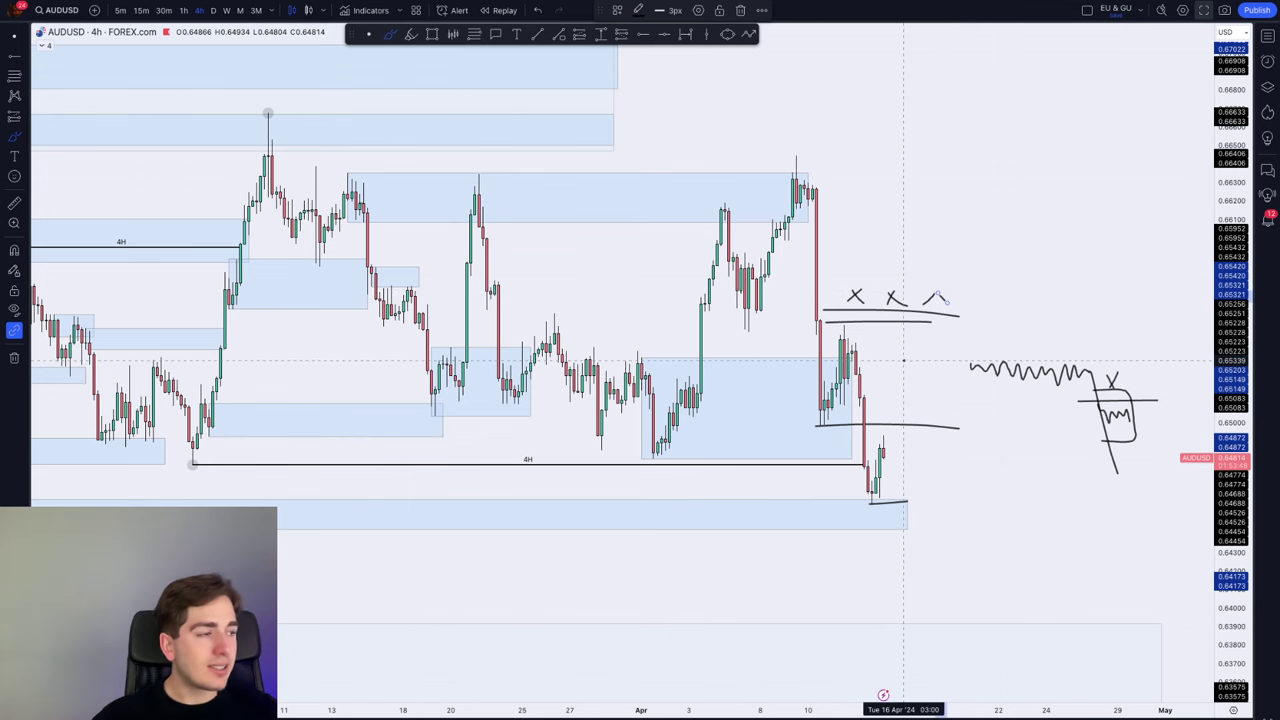
pyautogui.press('super')
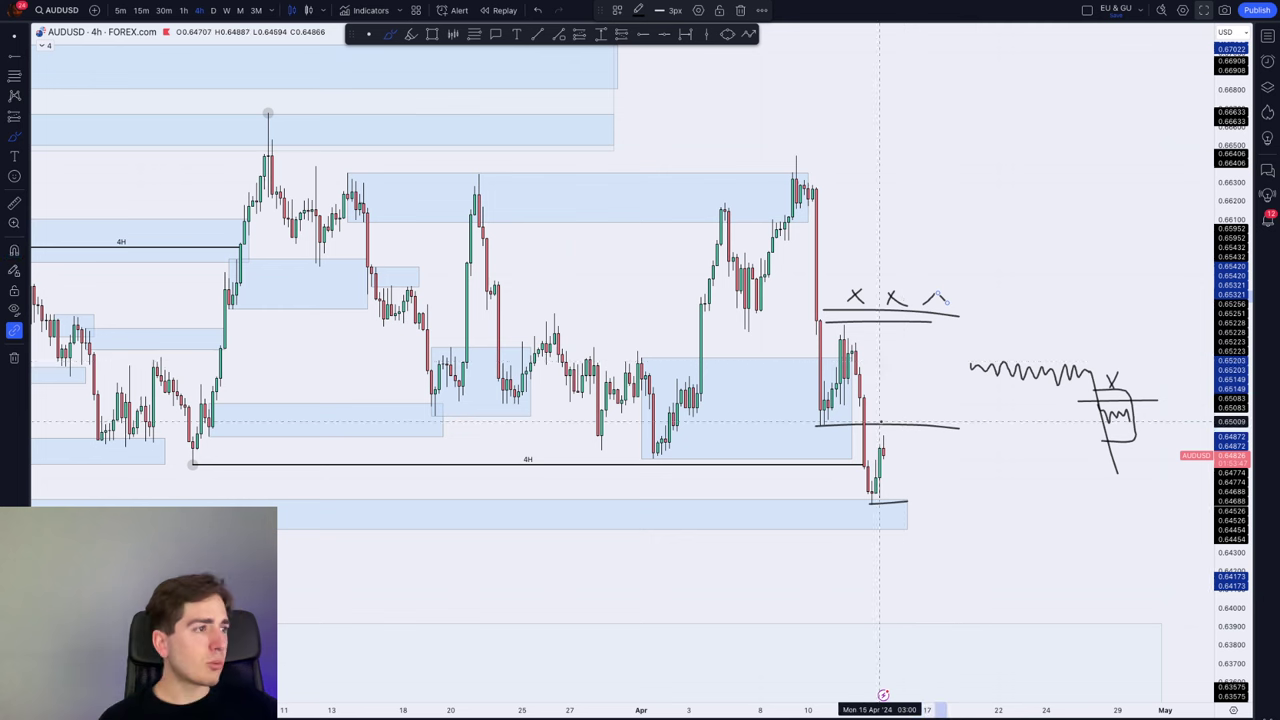
pyautogui.hotkey('ctrl', 'z')
pyautogui.hotkey('ctrl', 'z')
pyautogui.hotkey('ctrl', 'z')
pyautogui.hotkey('ctrl', 'z')
pyautogui.hotkey('ctrl', 'z')
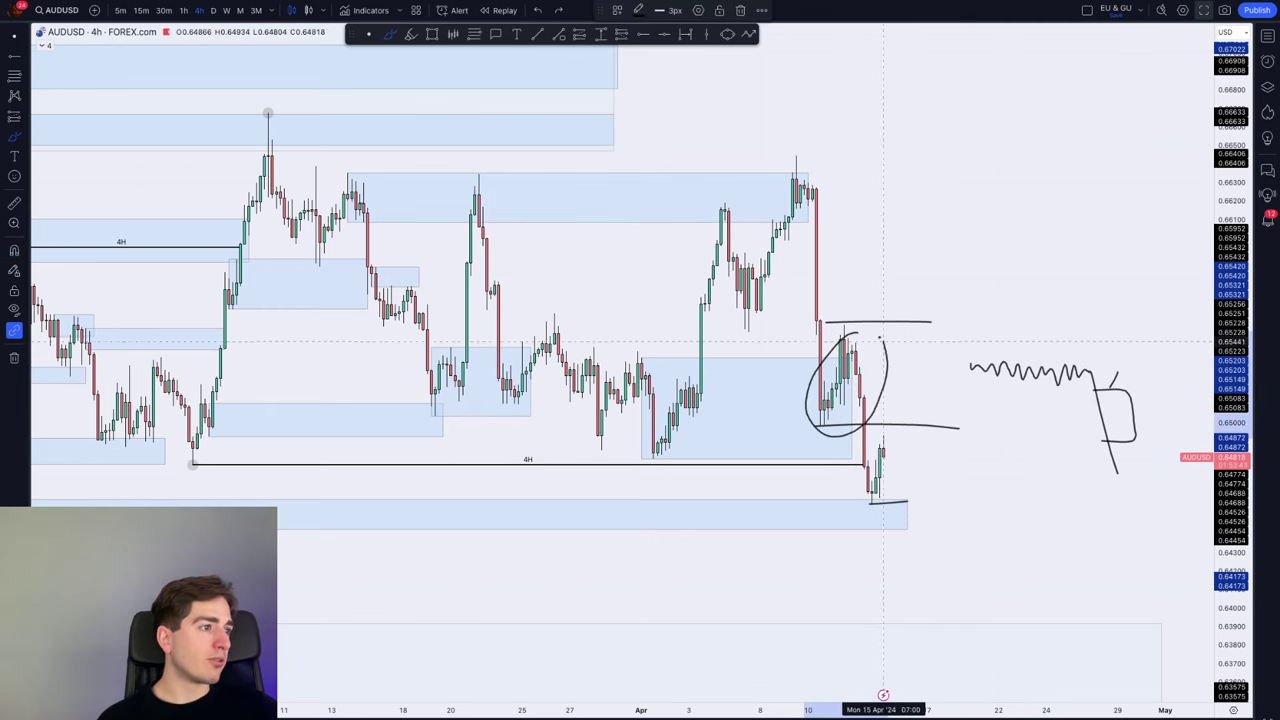
pyautogui.hotkey('ctrl', 'z')
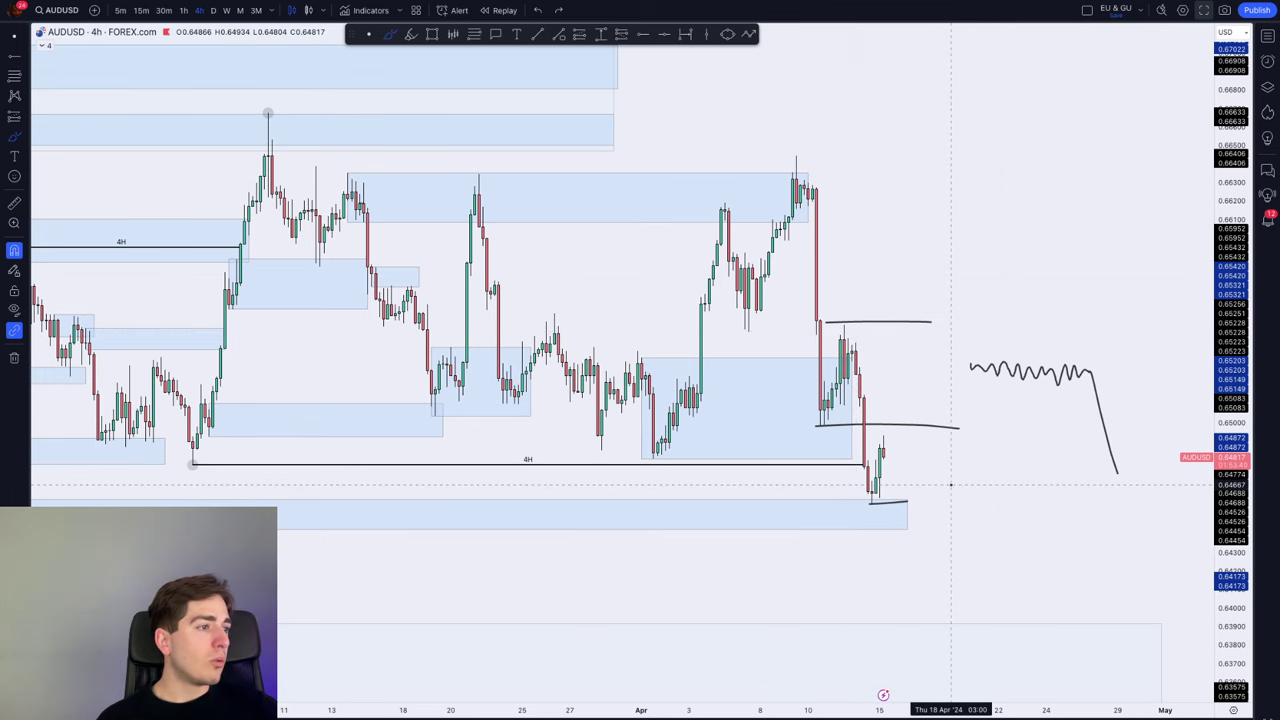
pyautogui.scroll(-3, 992, 511)
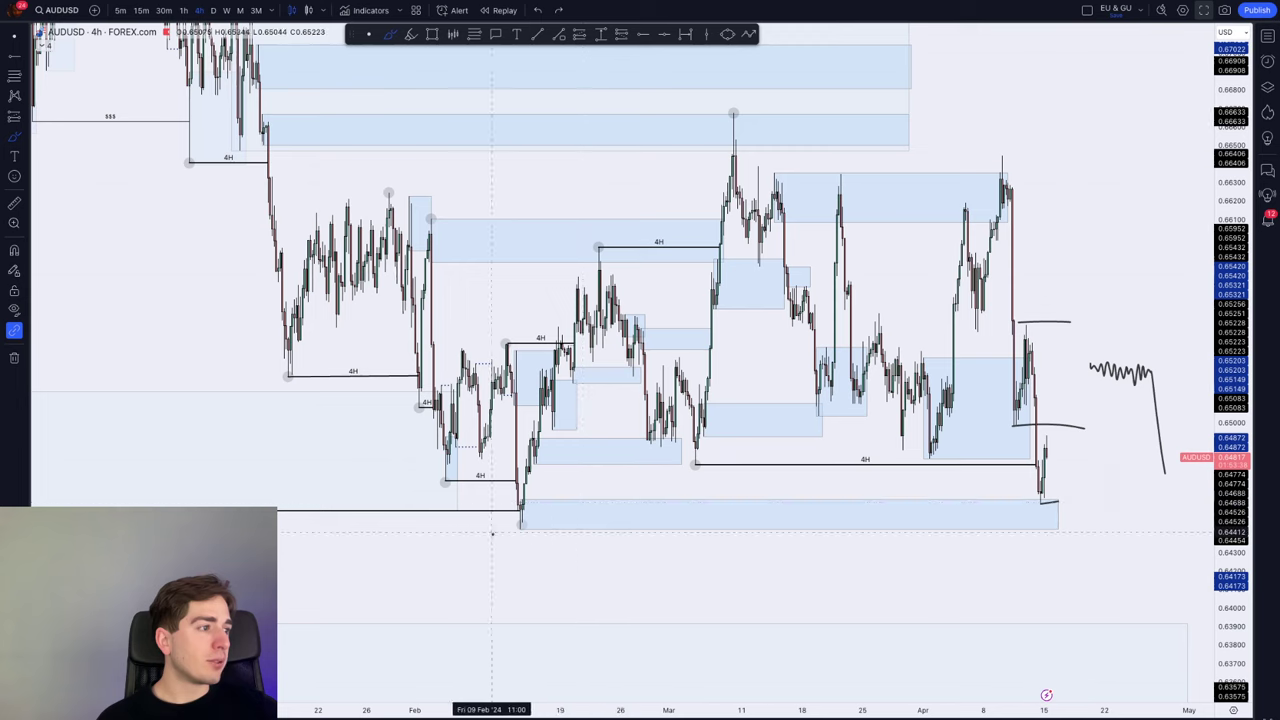
pyautogui.scroll(3, 509, 506)
pyautogui.scroll(2, 509, 506)
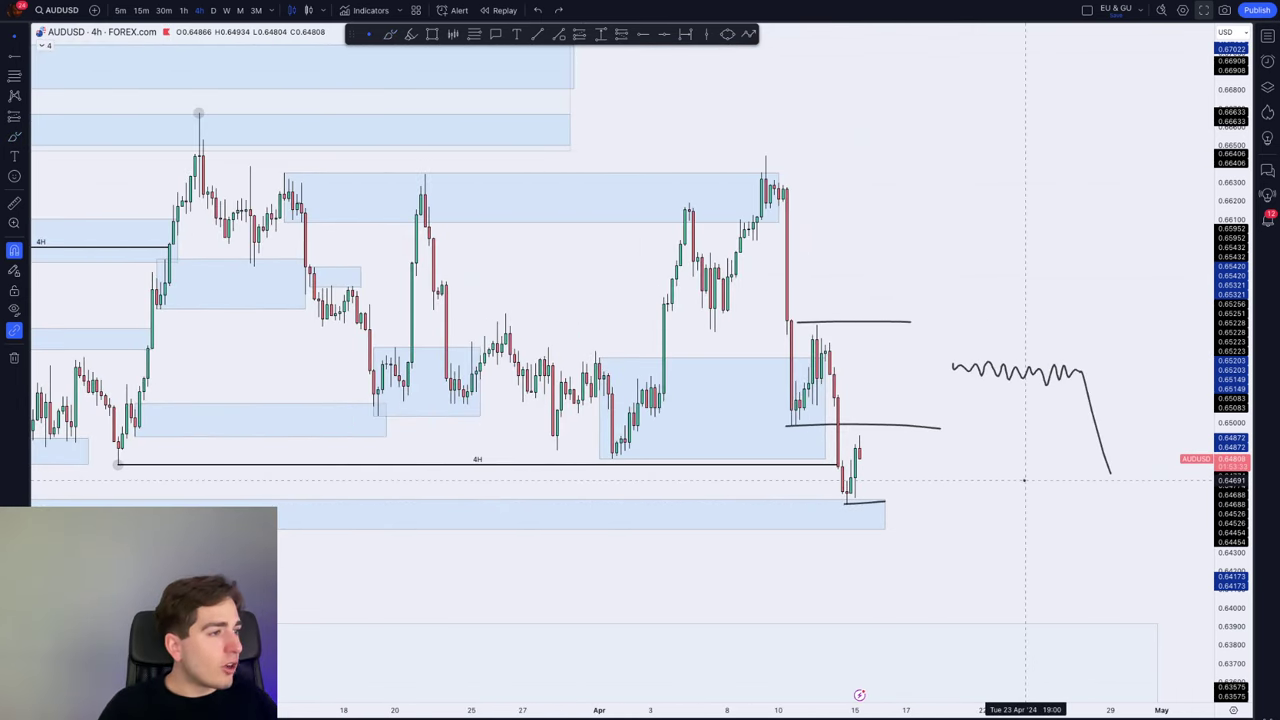
# Open the GBPUSD chart from the FOREX.com feed
pyautogui.write('gbpusd')
pyautogui.press('Down')
pyautogui.press('Down')
pyautogui.press('Down')
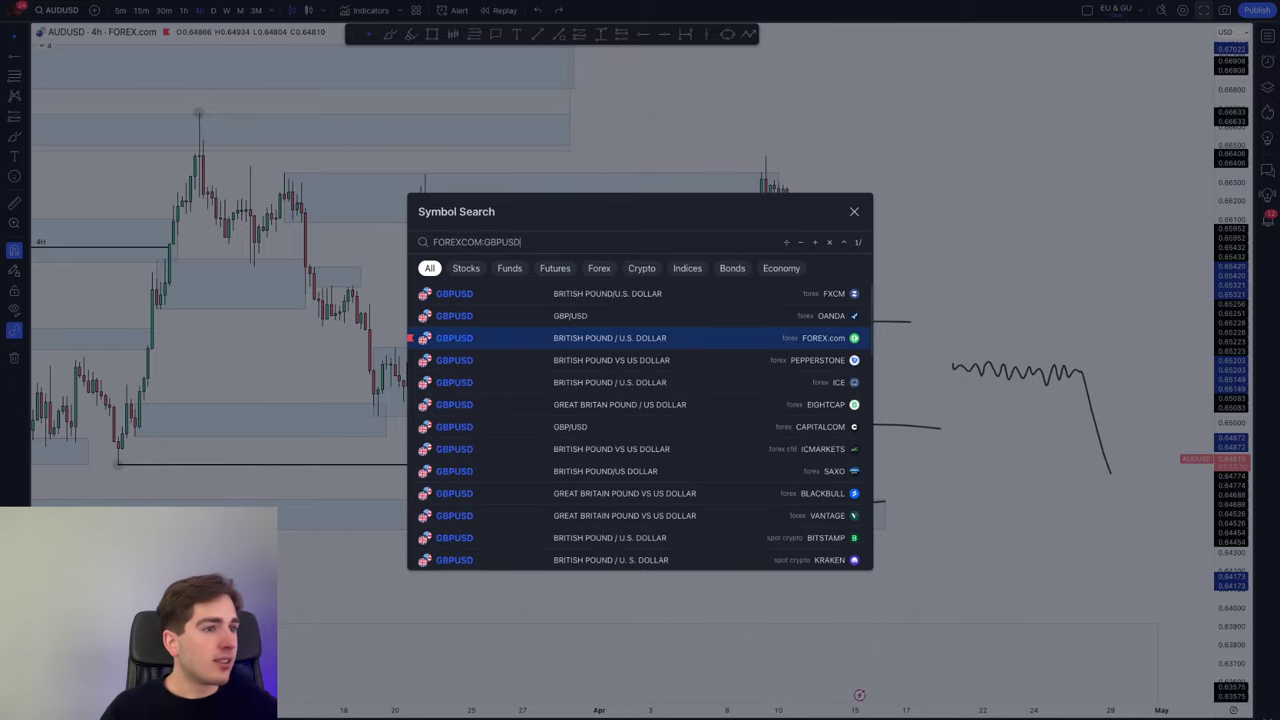
pyautogui.press('Return')
pyautogui.scroll(-5, 1113, 510)
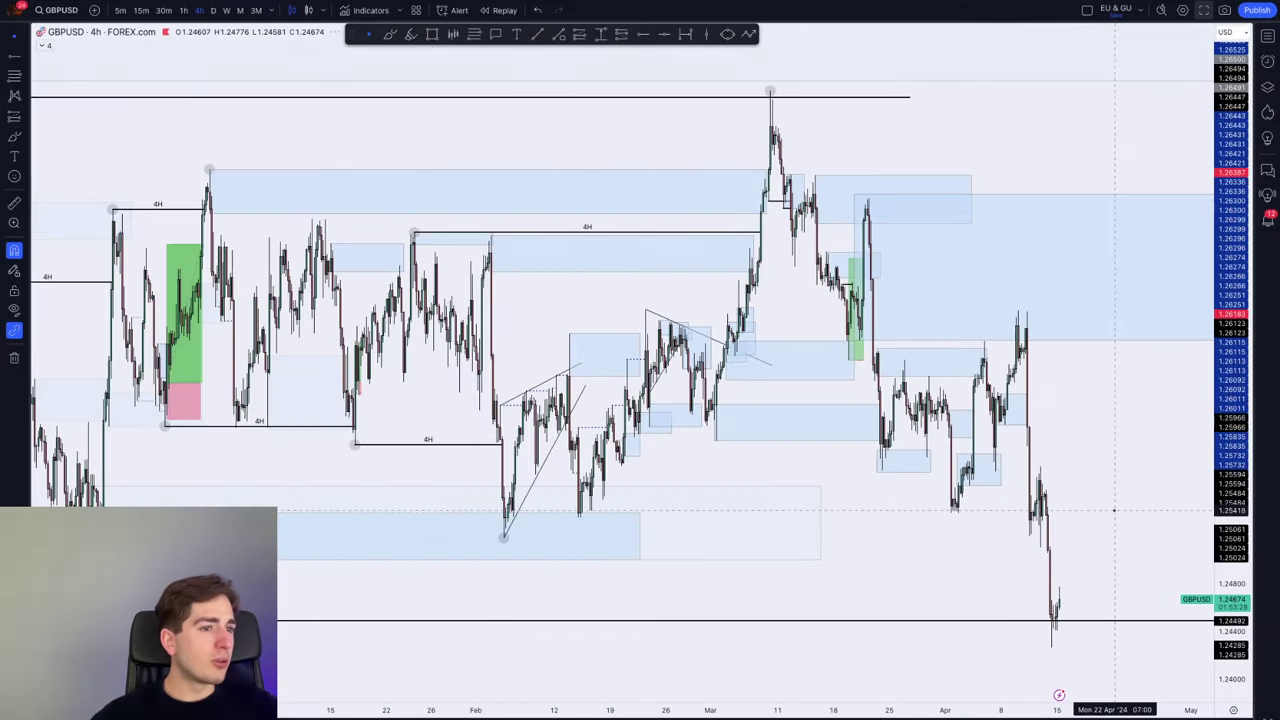
# Switch GBPUSD to the daily timeframe and reset its price scale to view the structure from mid-2023 to April 2024
pyautogui.write('1D')
pyautogui.press('Return')
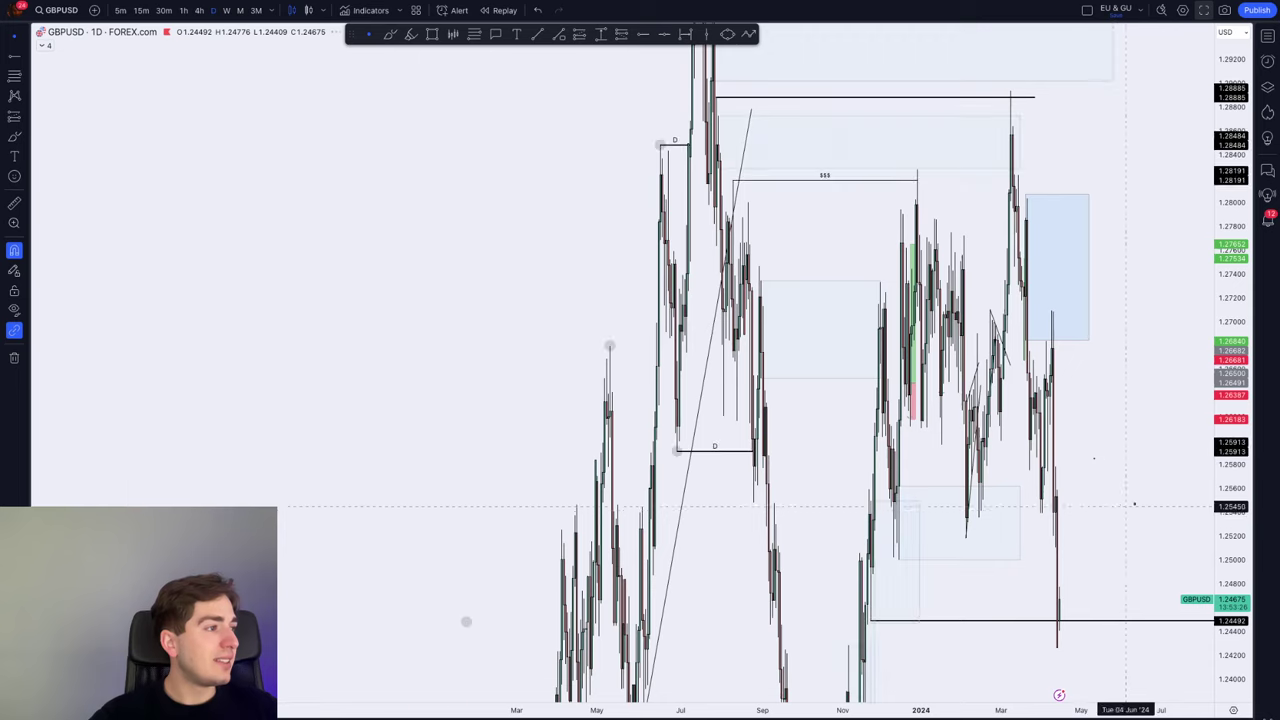
pyautogui.doubleClick(1228, 412)
pyautogui.scroll(6, 911, 488)
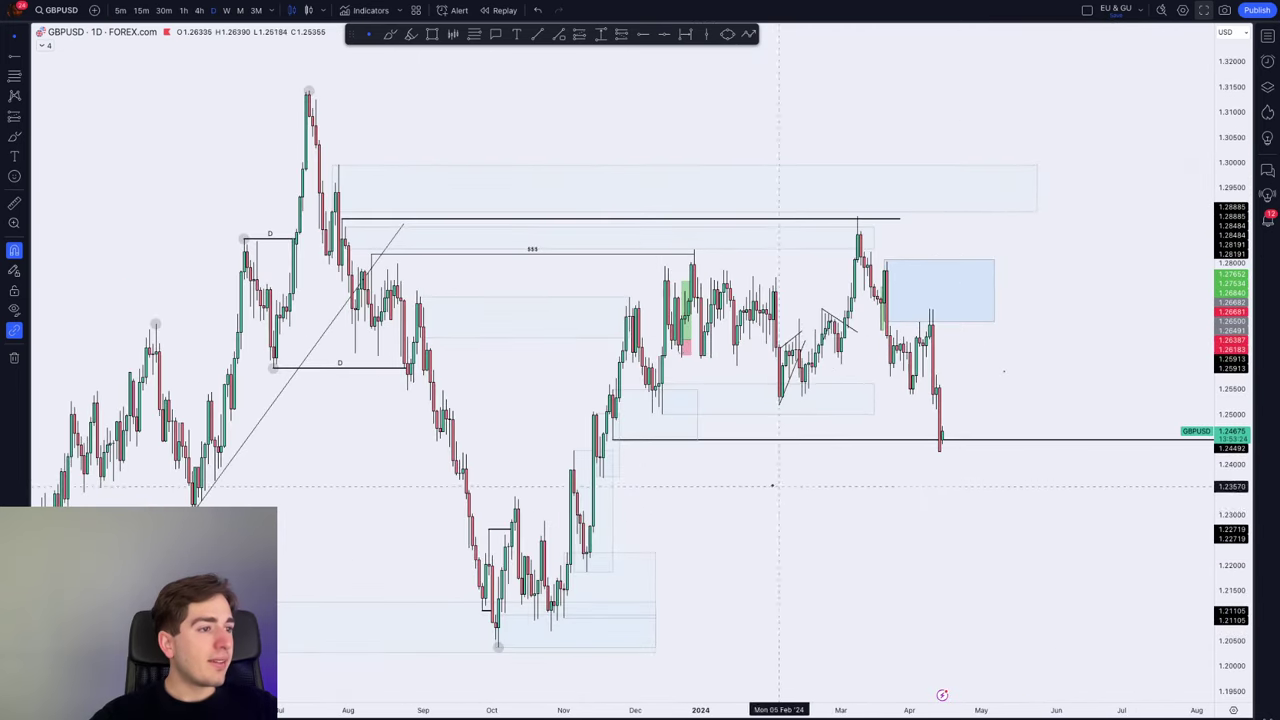
pyautogui.scroll(1, 640, 470)
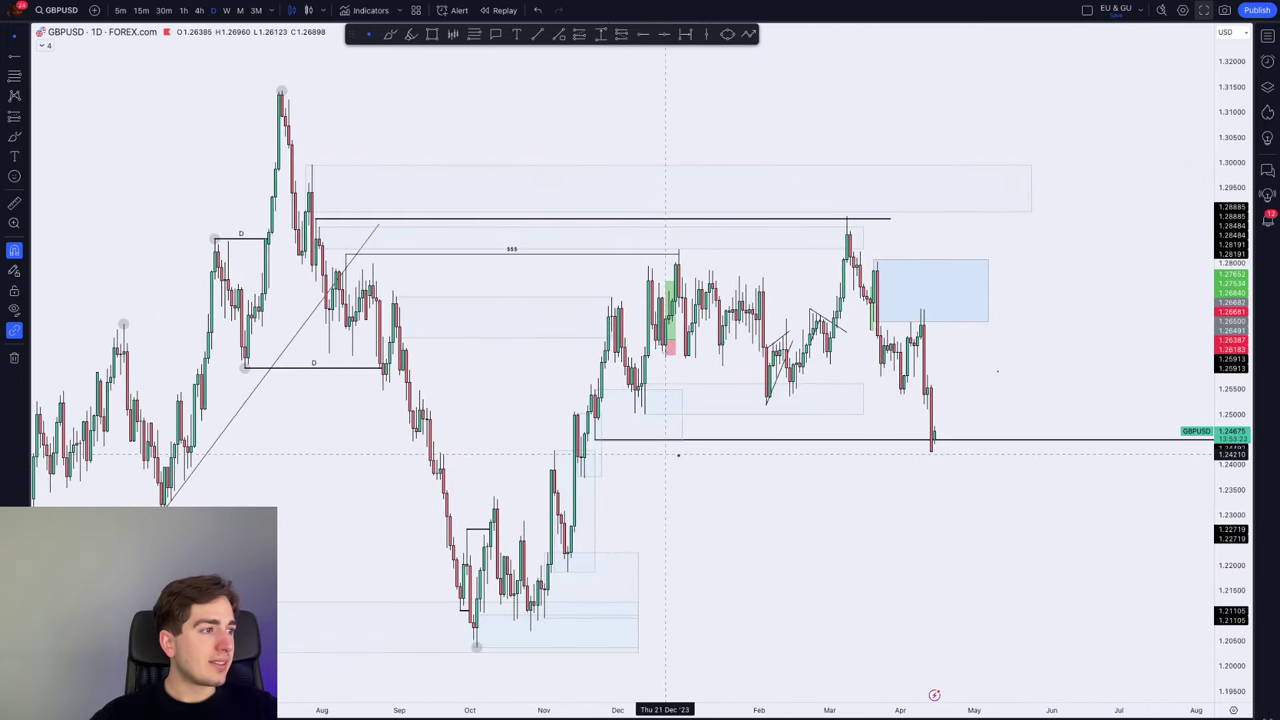
pyautogui.scroll(2, 800, 367)
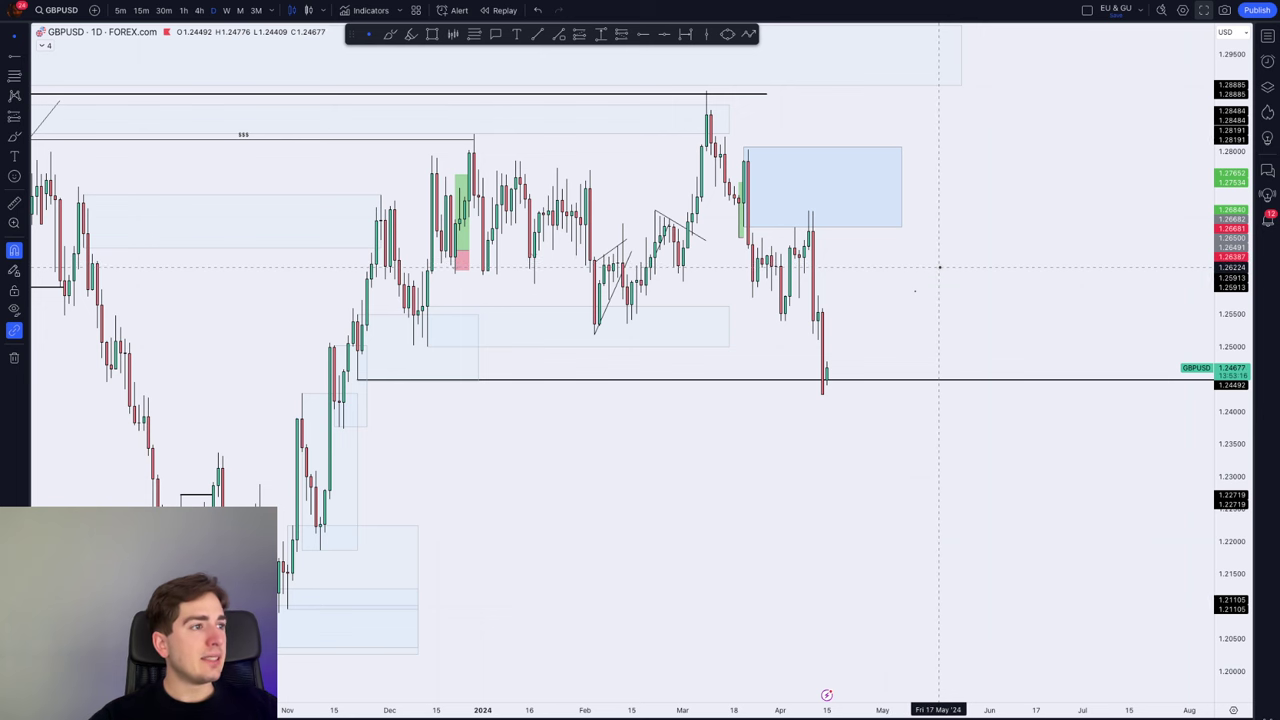
pyautogui.write('1D')
pyautogui.press('Return')
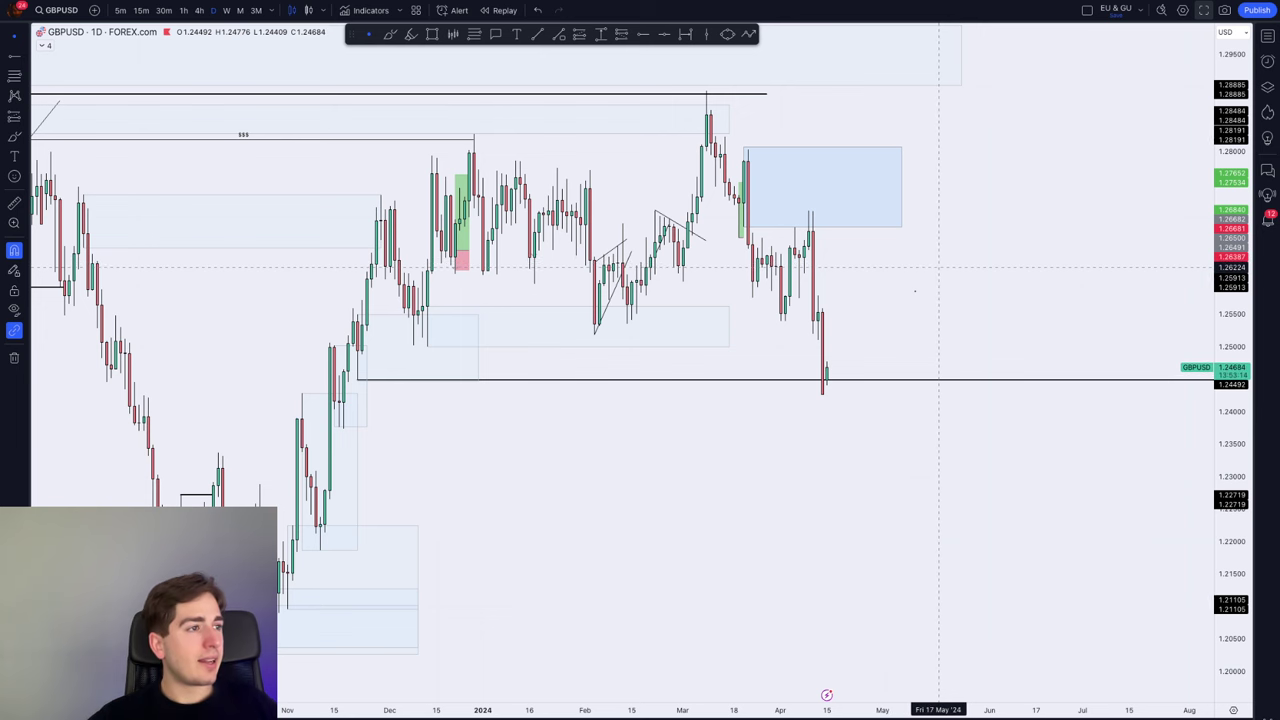
pyautogui.scroll(-5, 939, 268)
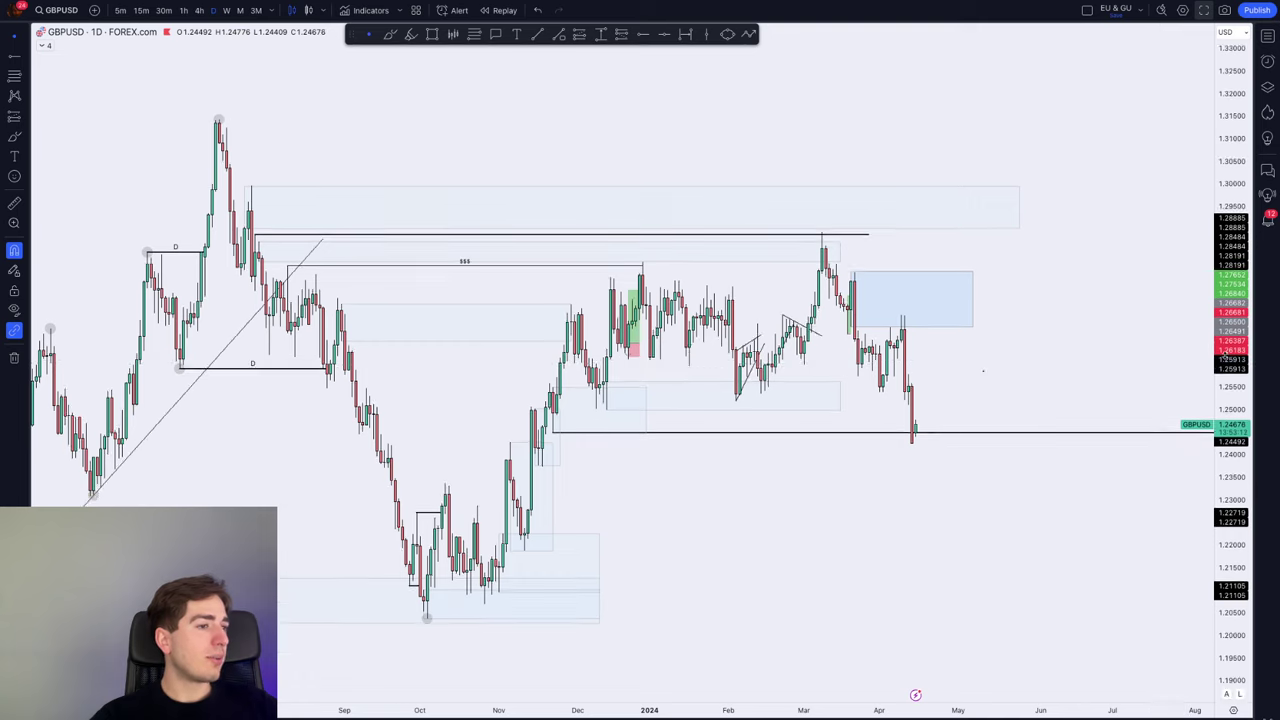
pyautogui.scroll(2, 883, 467)
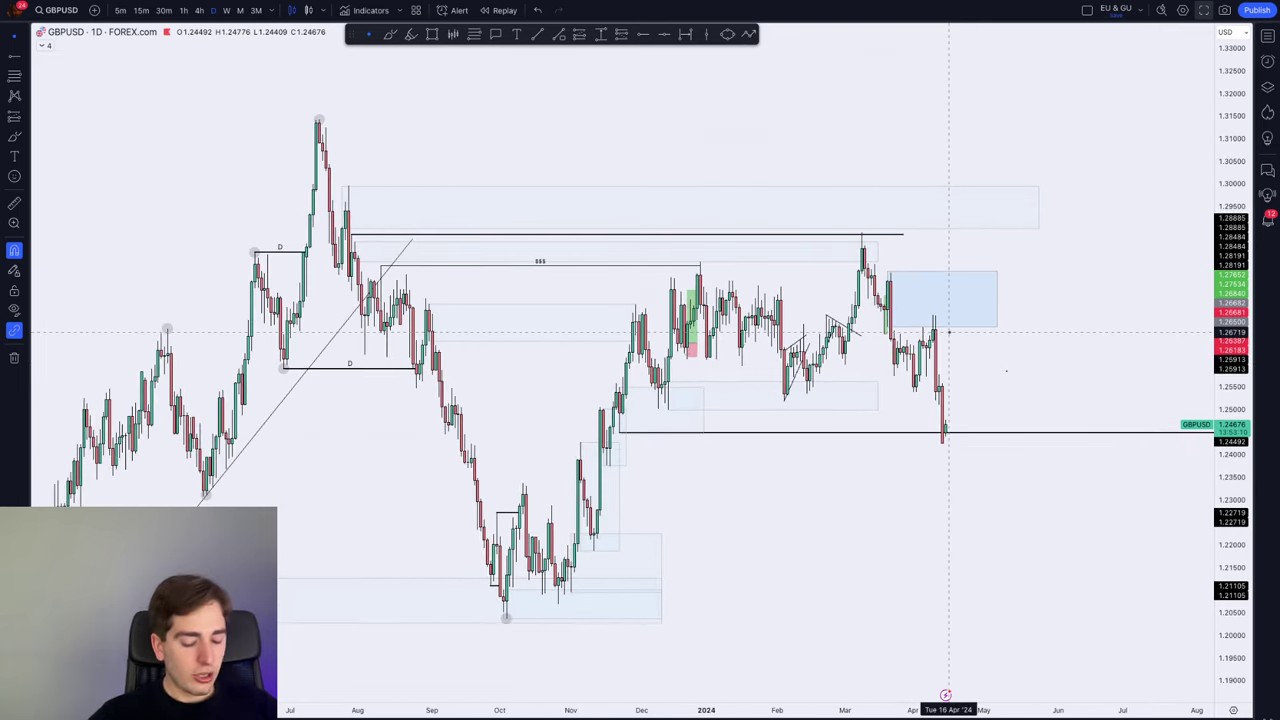
# Switch GBPUSD to the 4-hour timeframe and fit the January to April price action in view
pyautogui.write('4h')
pyautogui.press('Return')
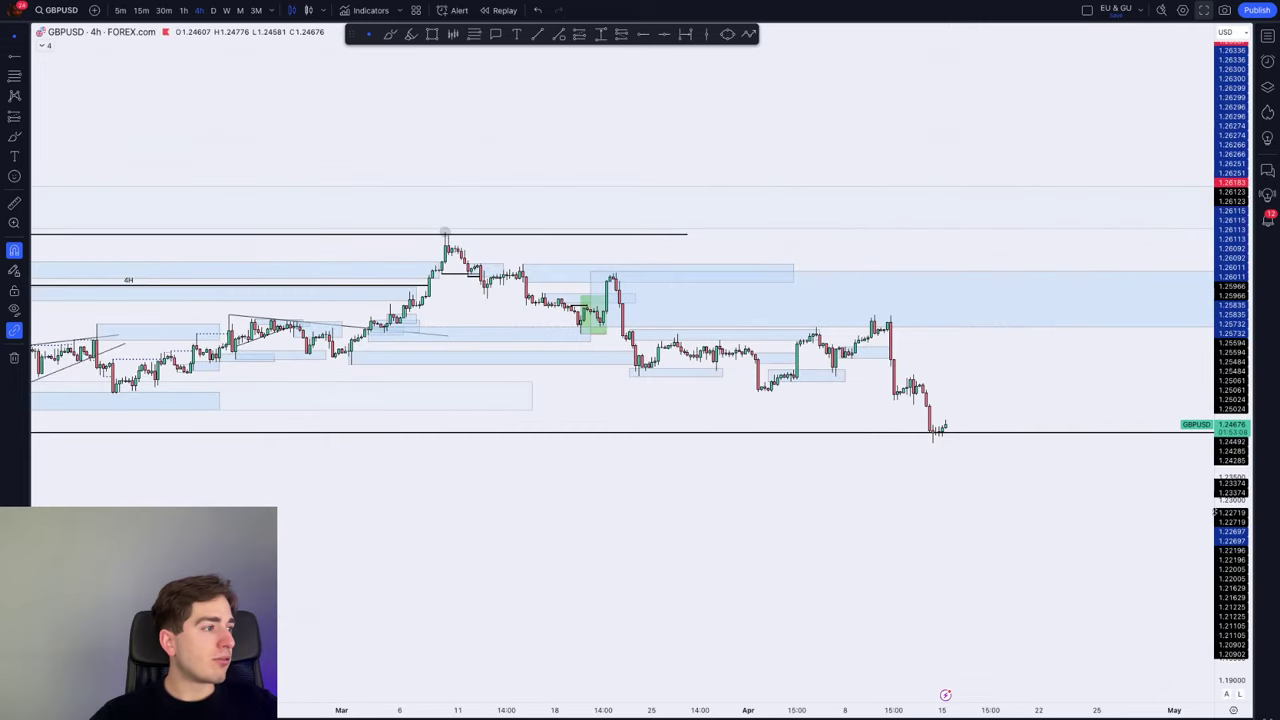
pyautogui.scroll(-2, 1060, 483)
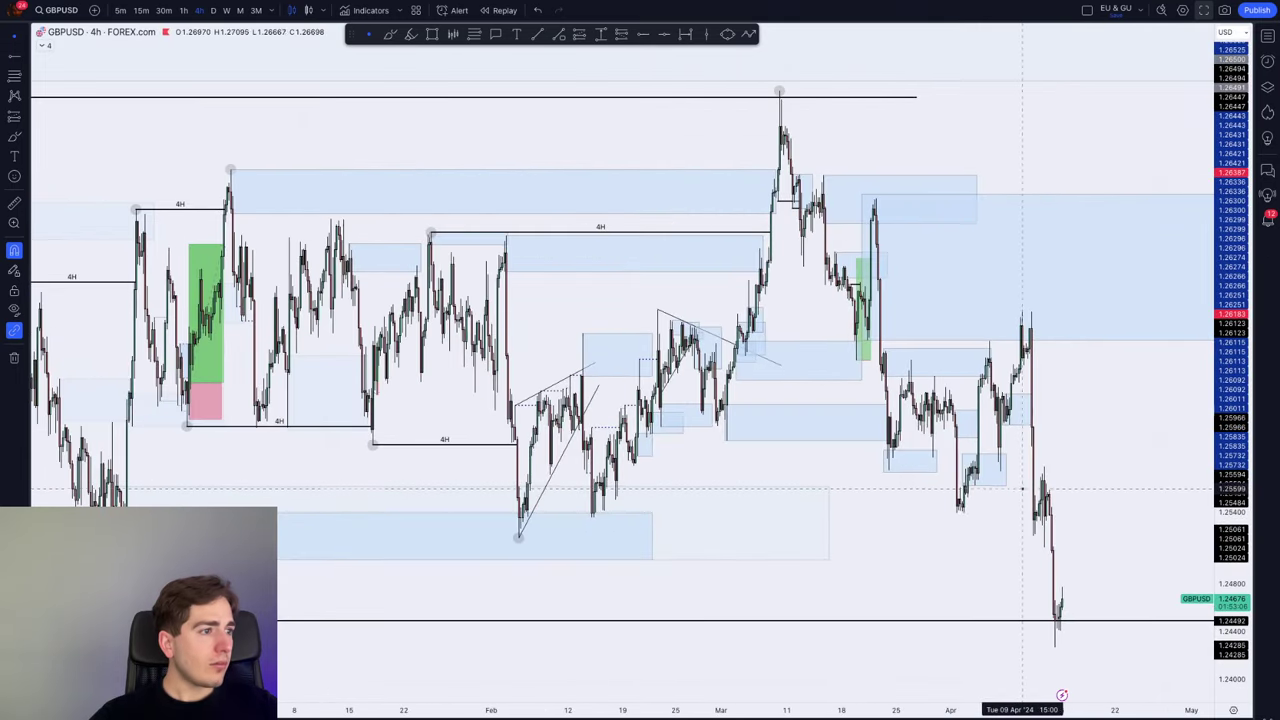
# Draw a horizontal structure line at 1.25184 from the 5 February low to the 12 April breakdown candle
pyautogui.scroll(3, 1023, 488)
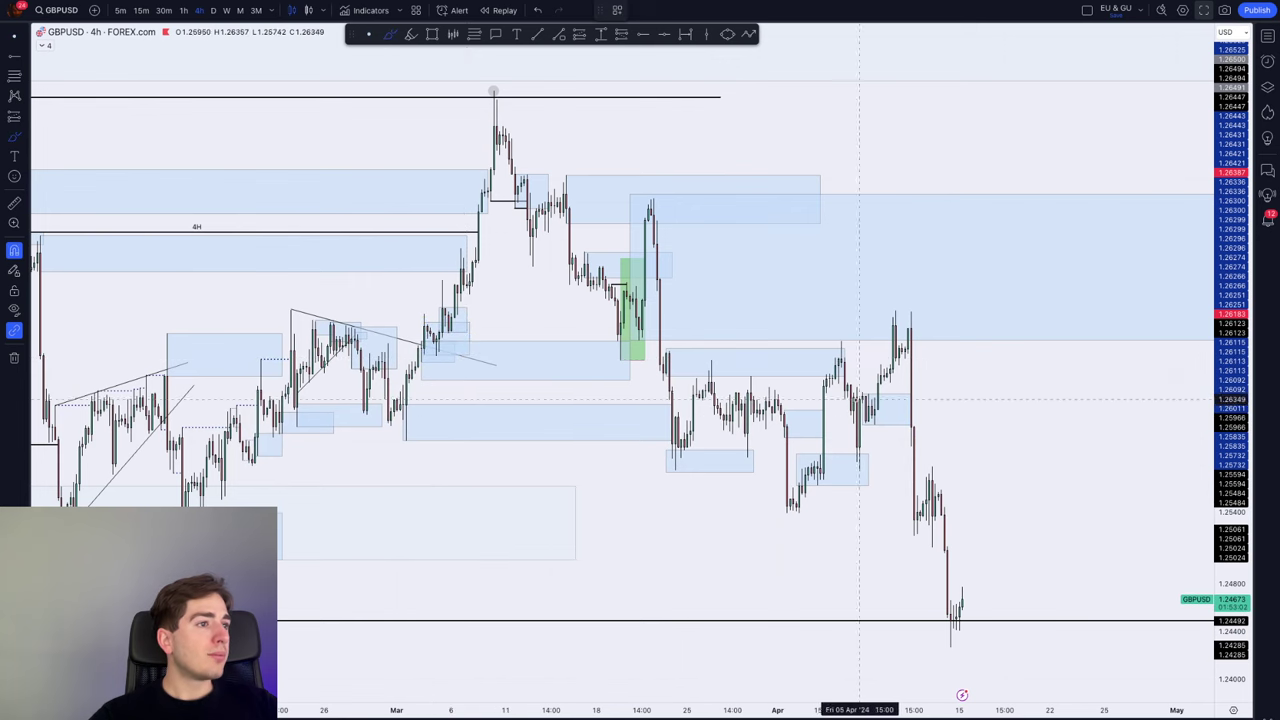
pyautogui.scroll(-2, 797, 381)
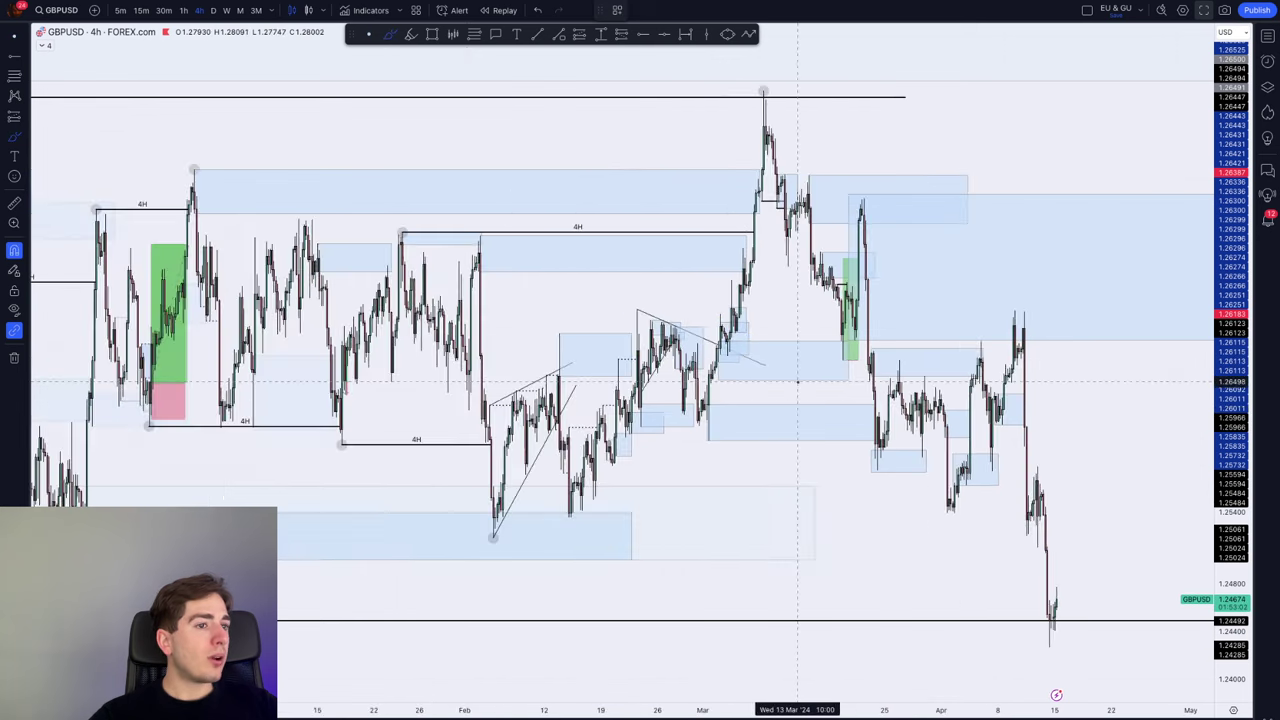
pyautogui.click(560, 36)
pyautogui.click(493, 538)
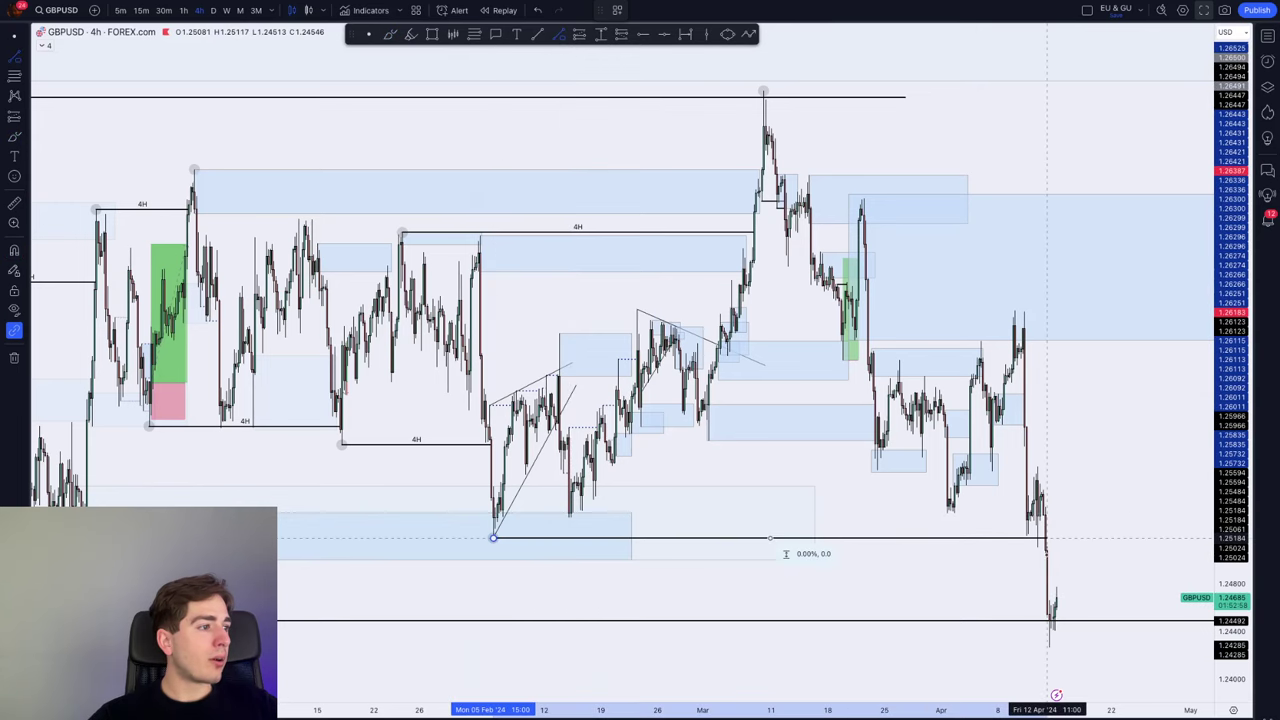
pyautogui.click(1047, 538)
# Brush an arc over the March high and another beneath the latest April low
pyautogui.moveTo(1096, 414); pyautogui.dragTo(1022, 404)
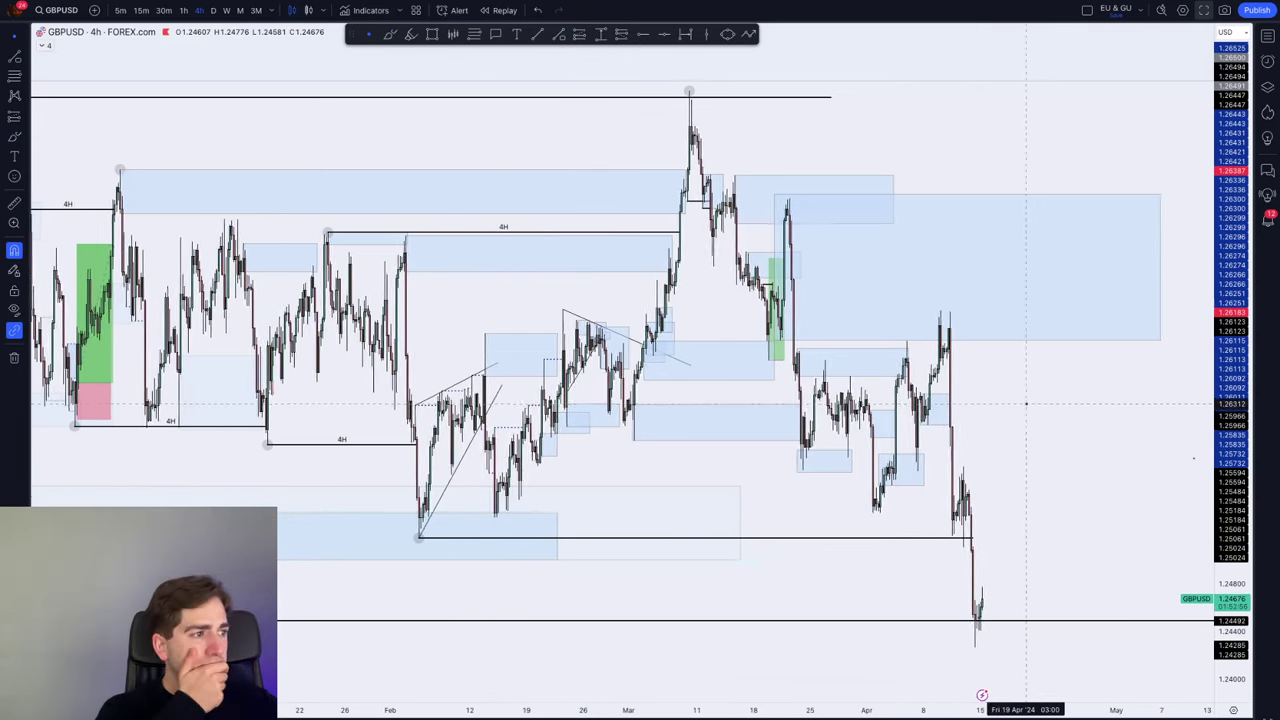
pyautogui.scroll(1, 910, 410)
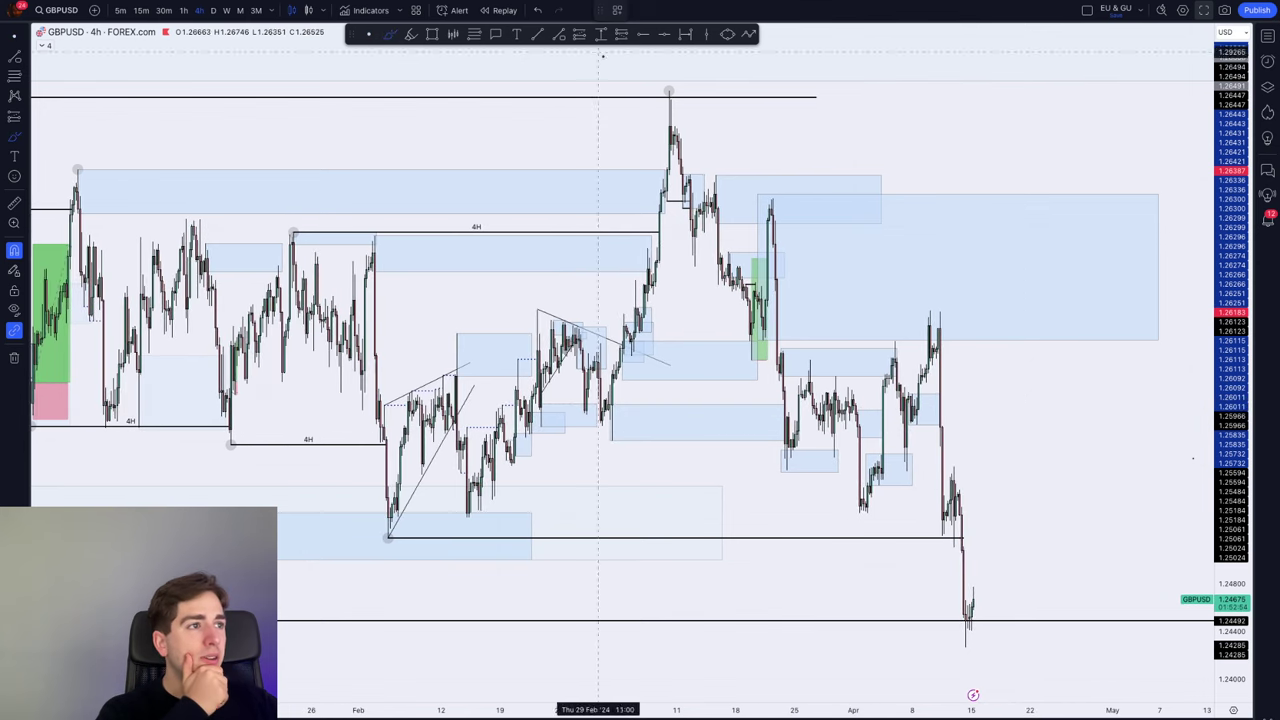
pyautogui.click(647, 97)
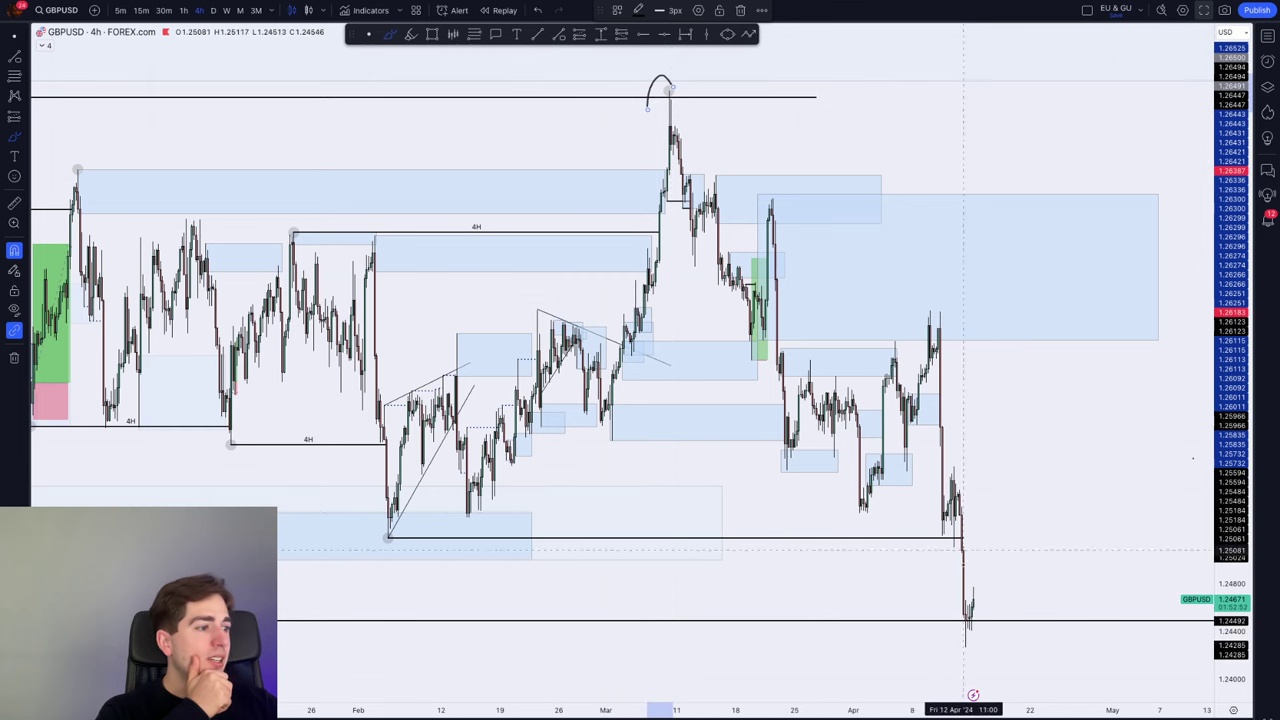
pyautogui.moveTo(952, 632); pyautogui.dragTo(1002, 645)
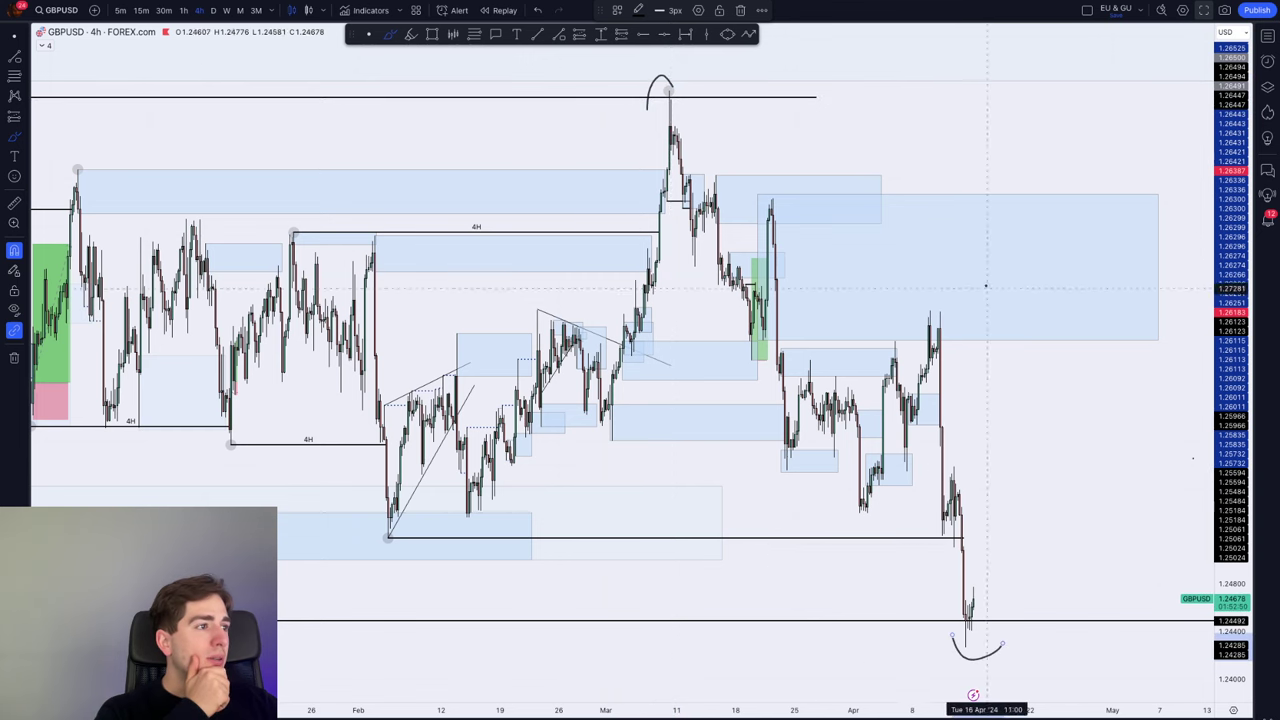
# Brush a line above the 9–10 April high and another beneath the latest April low on GBPUSD
pyautogui.moveTo(945, 148)
pyautogui.mouseDown()
pyautogui.moveTo(1020, 251)
pyautogui.moveTo(903, 149)
pyautogui.mouseUp()
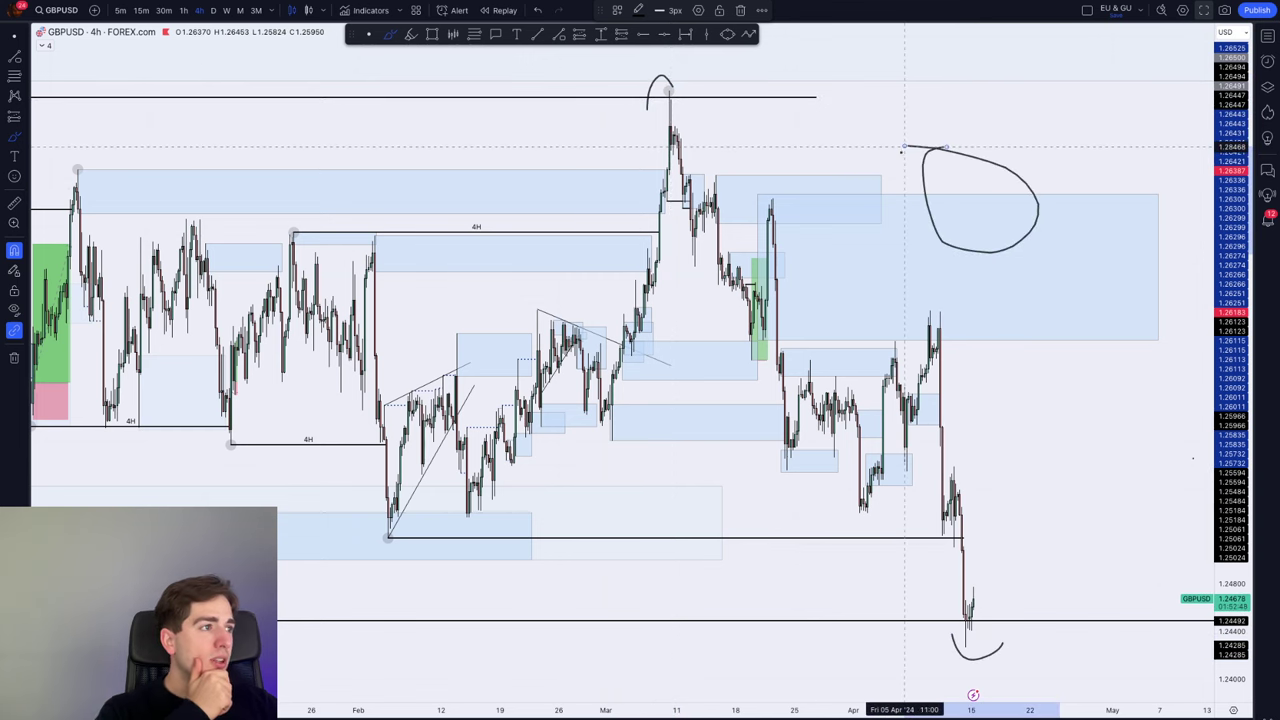
pyautogui.scroll(5, 893, 167)
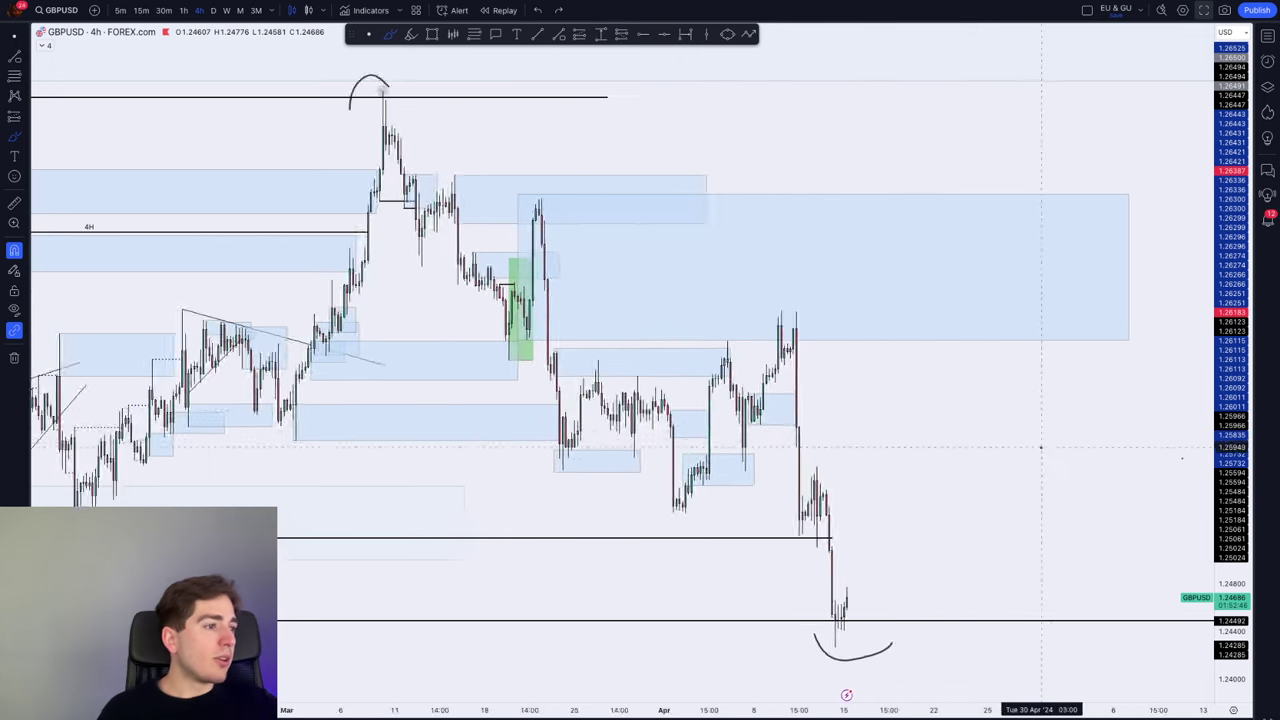
pyautogui.moveTo(532, 245); pyautogui.dragTo(700, 247)
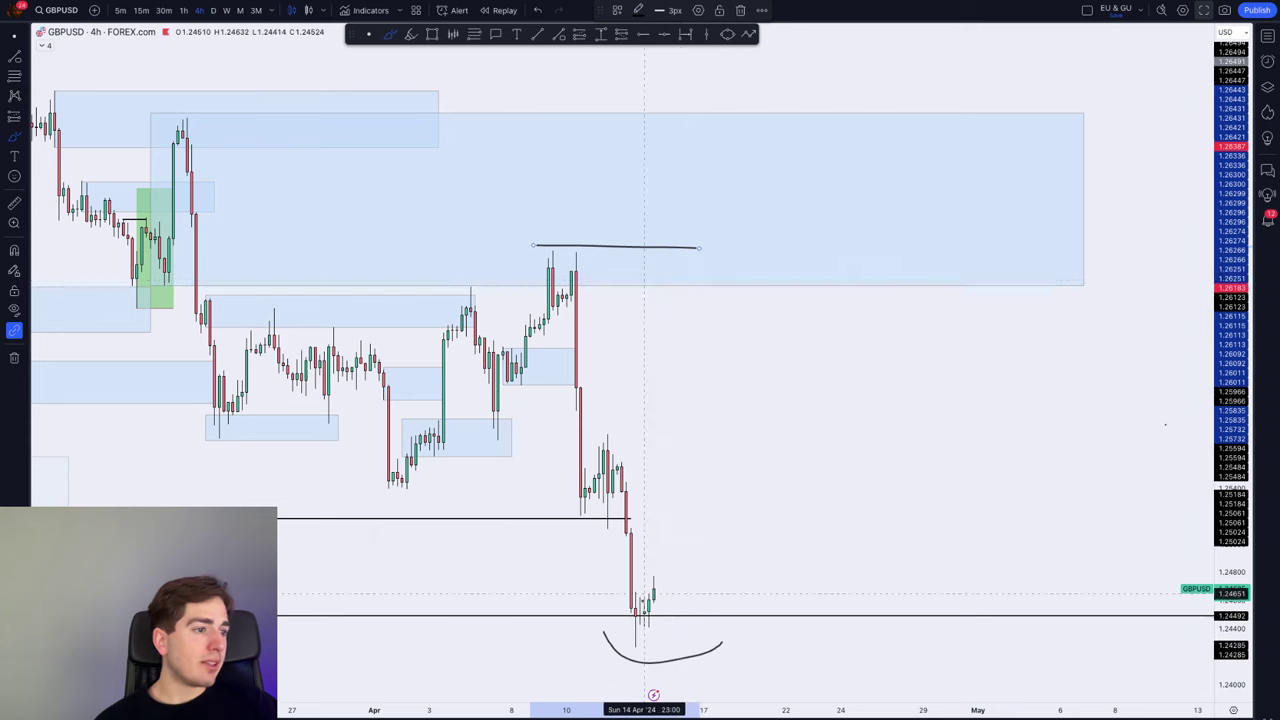
pyautogui.moveTo(620, 656); pyautogui.dragTo(766, 642)
# Sketch brush lines and small marks at the intermediate highs and lows of the April drop, and undo them
pyautogui.moveTo(542, 531); pyautogui.dragTo(782, 532)
pyautogui.moveTo(552, 437); pyautogui.dragTo(713, 435)
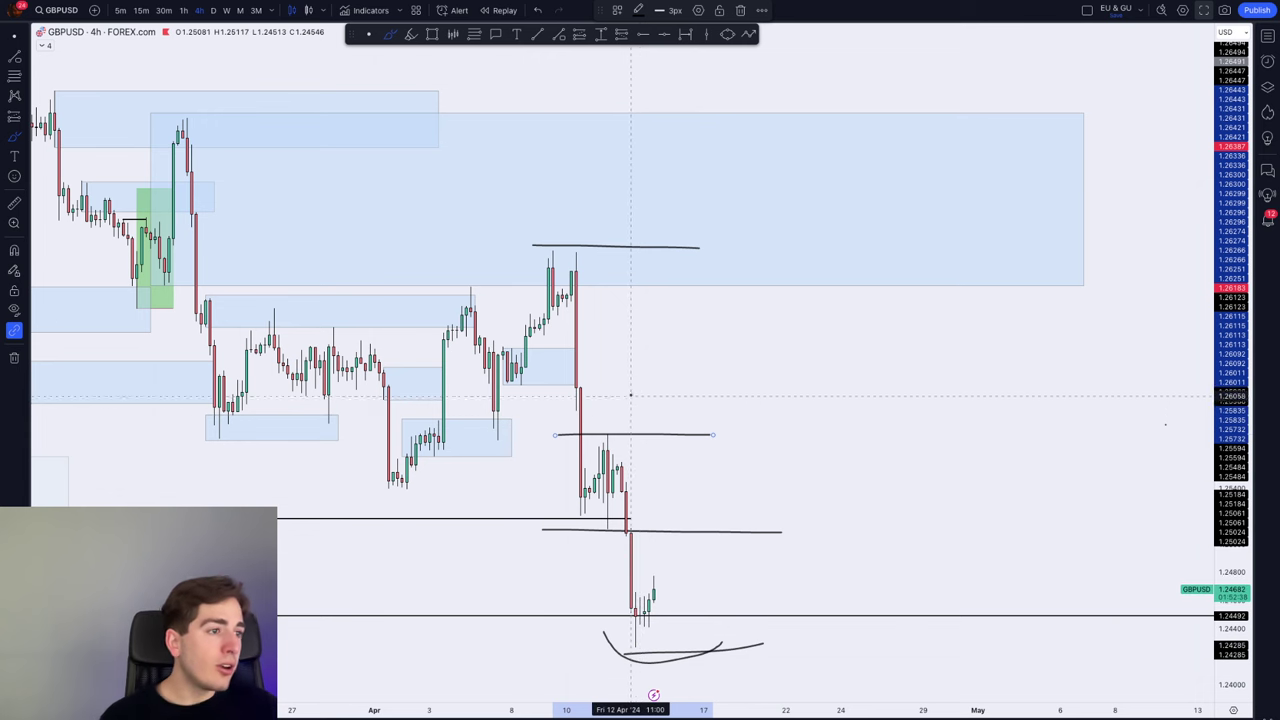
pyautogui.moveTo(630, 398)
pyautogui.mouseDown()
pyautogui.moveTo(614, 427)
pyautogui.moveTo(665, 415)
pyautogui.mouseUp()
pyautogui.moveTo(665, 398)
pyautogui.mouseDown()
pyautogui.moveTo(656, 414)
pyautogui.moveTo(727, 433)
pyautogui.mouseUp()
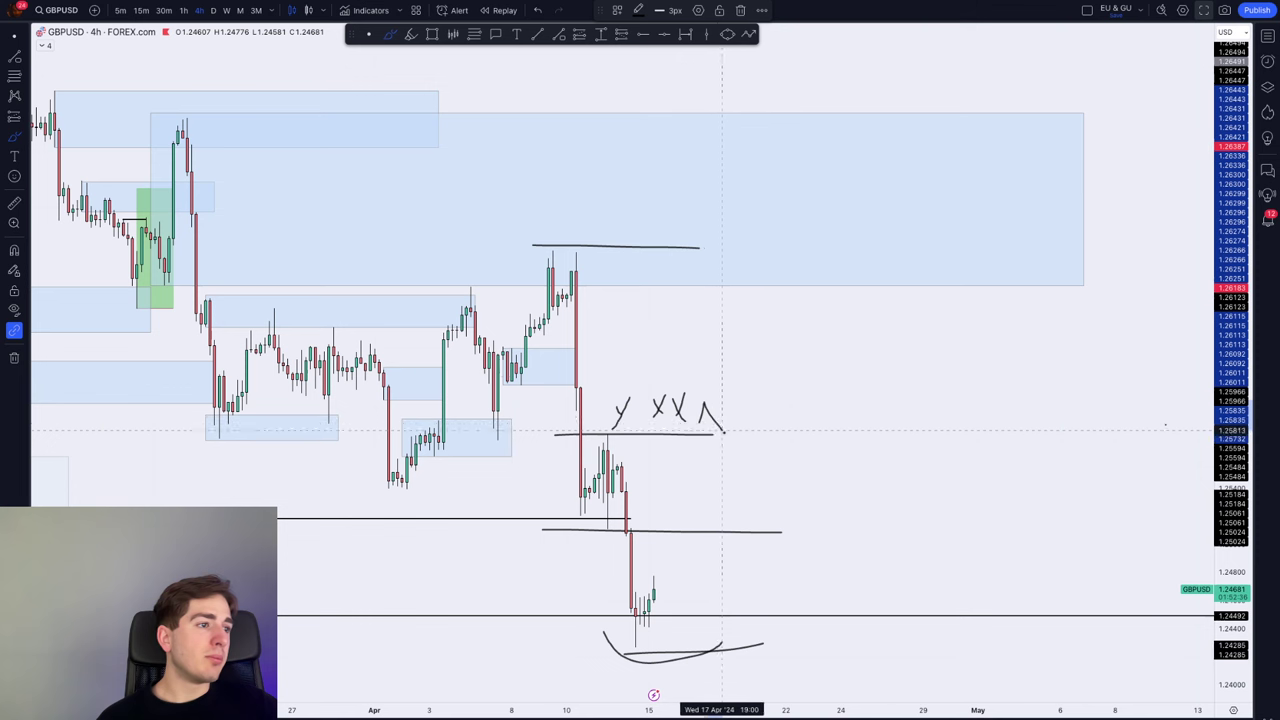
pyautogui.moveTo(593, 387); pyautogui.dragTo(846, 385)
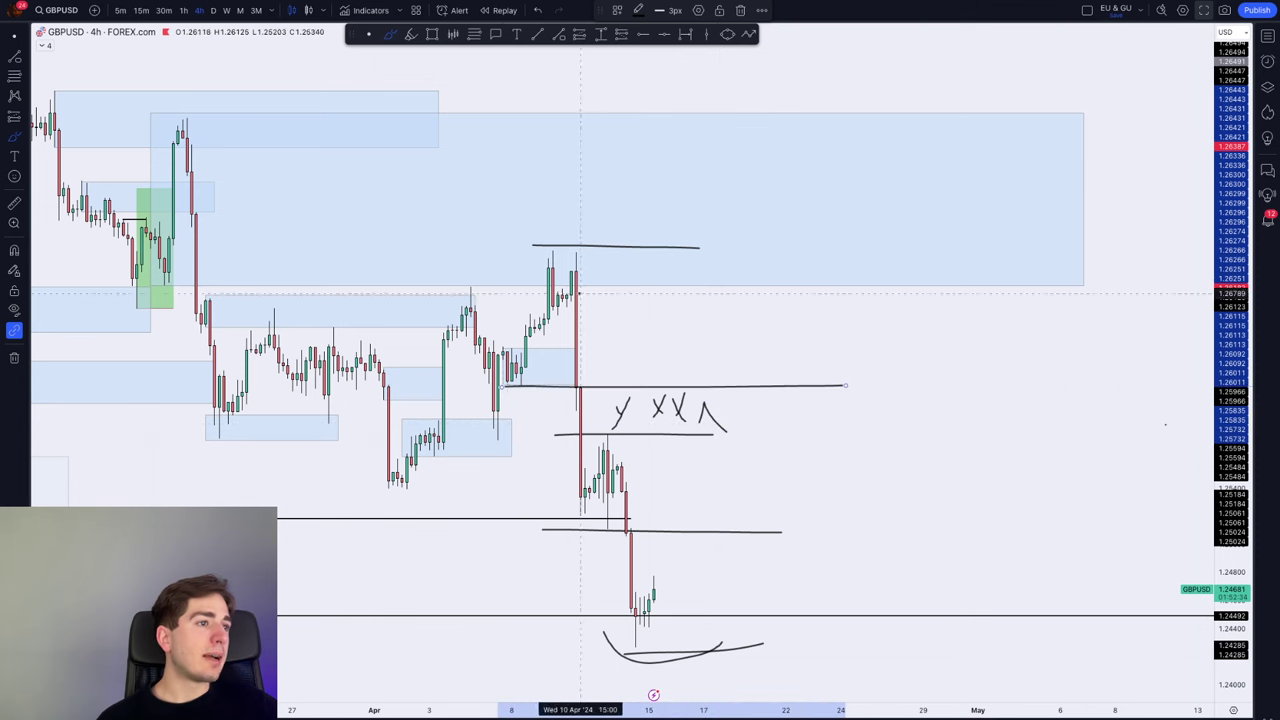
pyautogui.moveTo(501, 251); pyautogui.dragTo(782, 250)
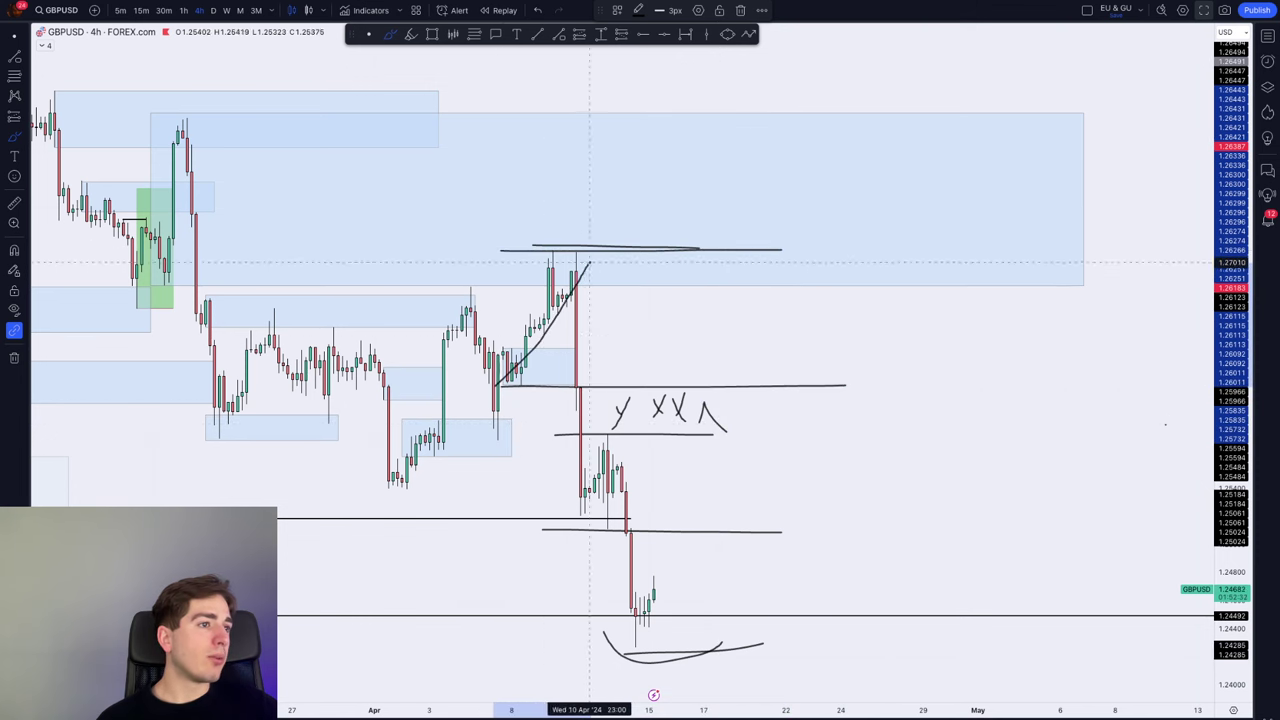
pyautogui.hotkey('ctrl', 'z')
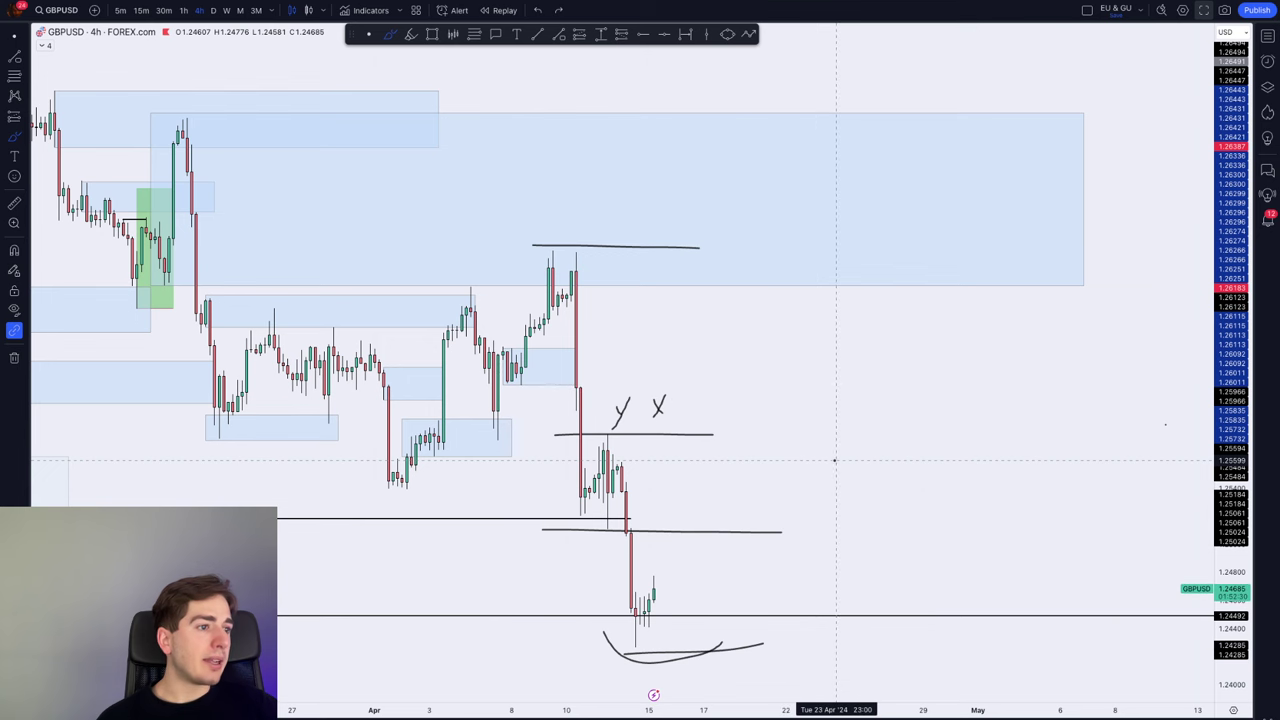
pyautogui.hotkey('ctrl', 'z')
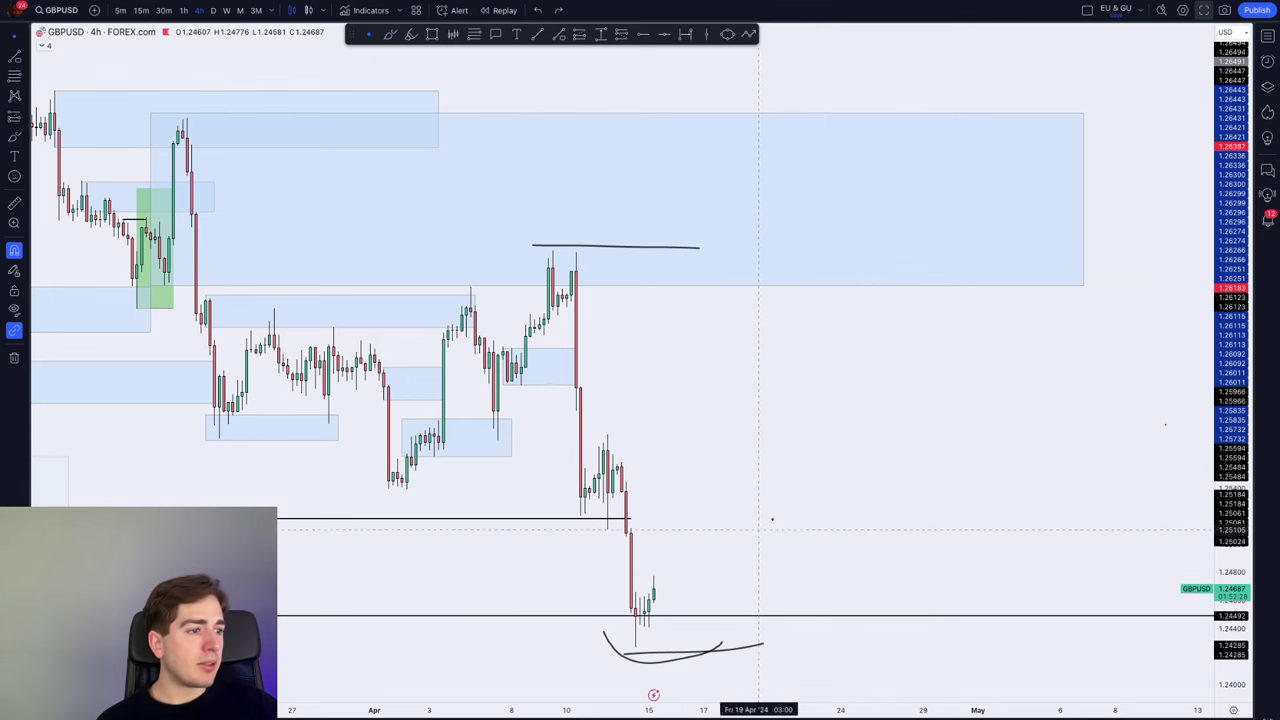
# Switch the chart to the FOREX.com NZDUSD symbol on the 4-hour timeframe
pyautogui.scroll(-3, 757, 529)
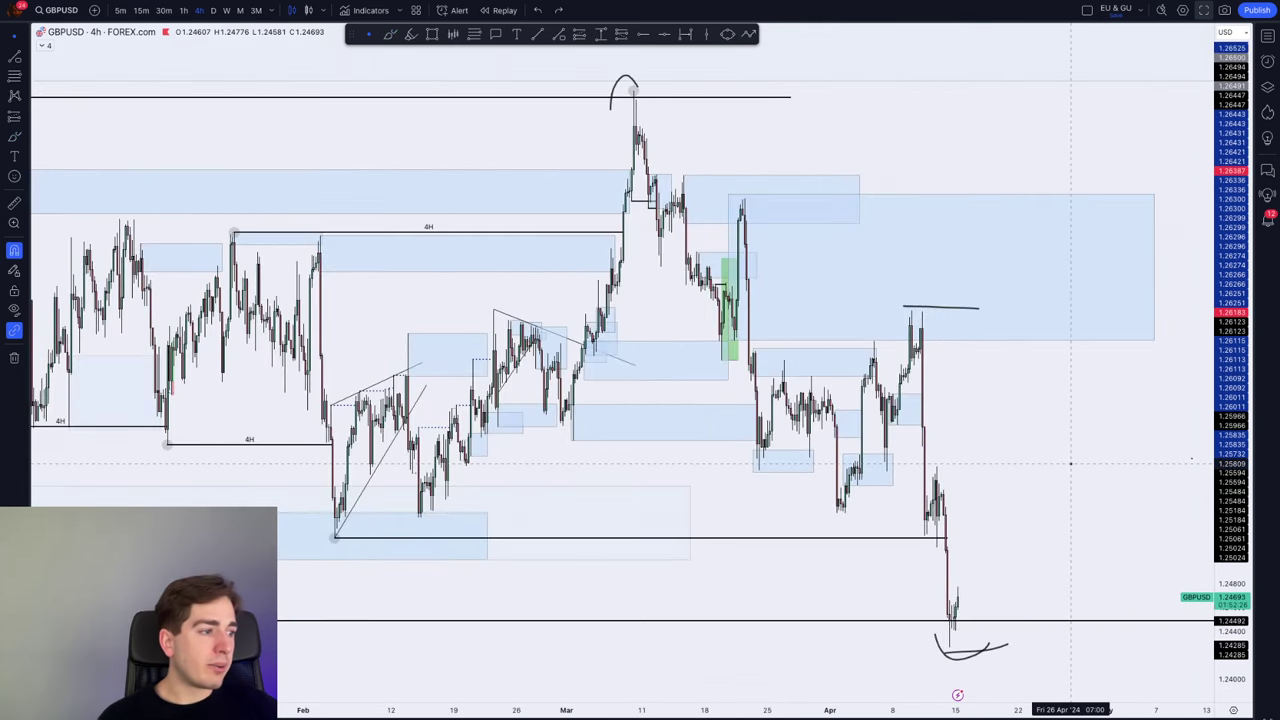
pyautogui.write('nzdusd')
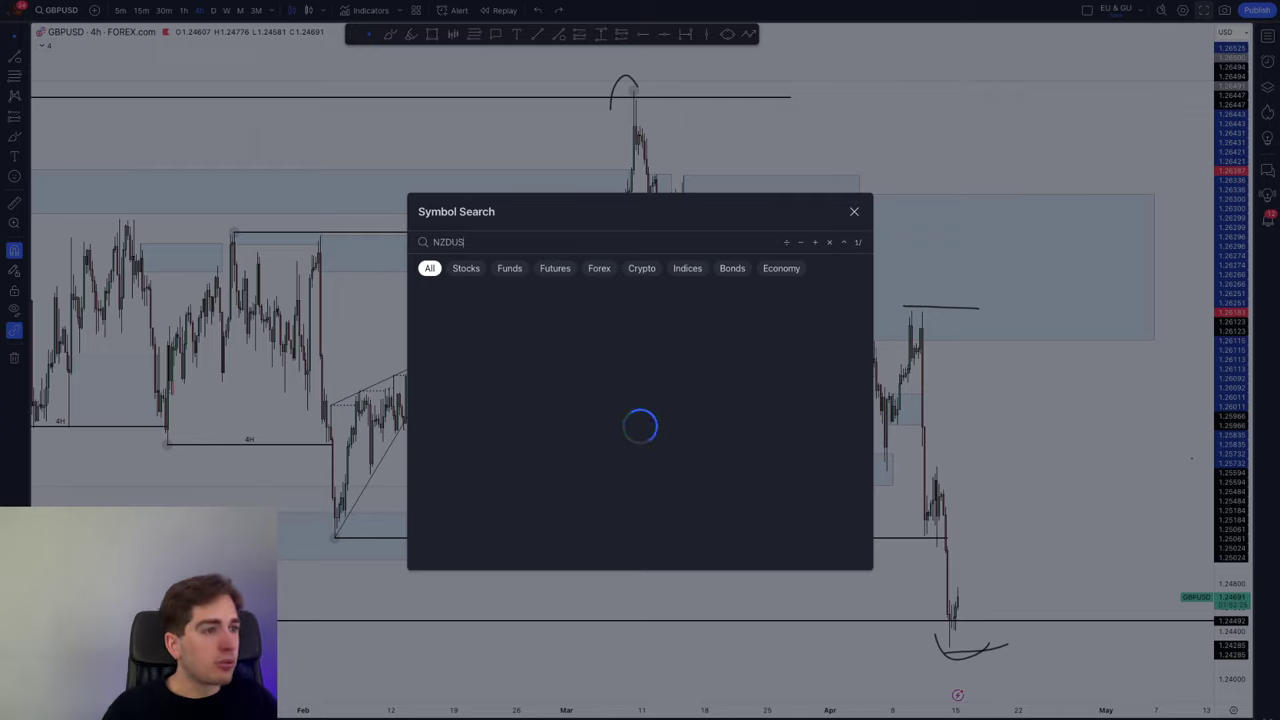
pyautogui.press('Down')
pyautogui.press('Down')
pyautogui.press('Down')
pyautogui.press('Return')
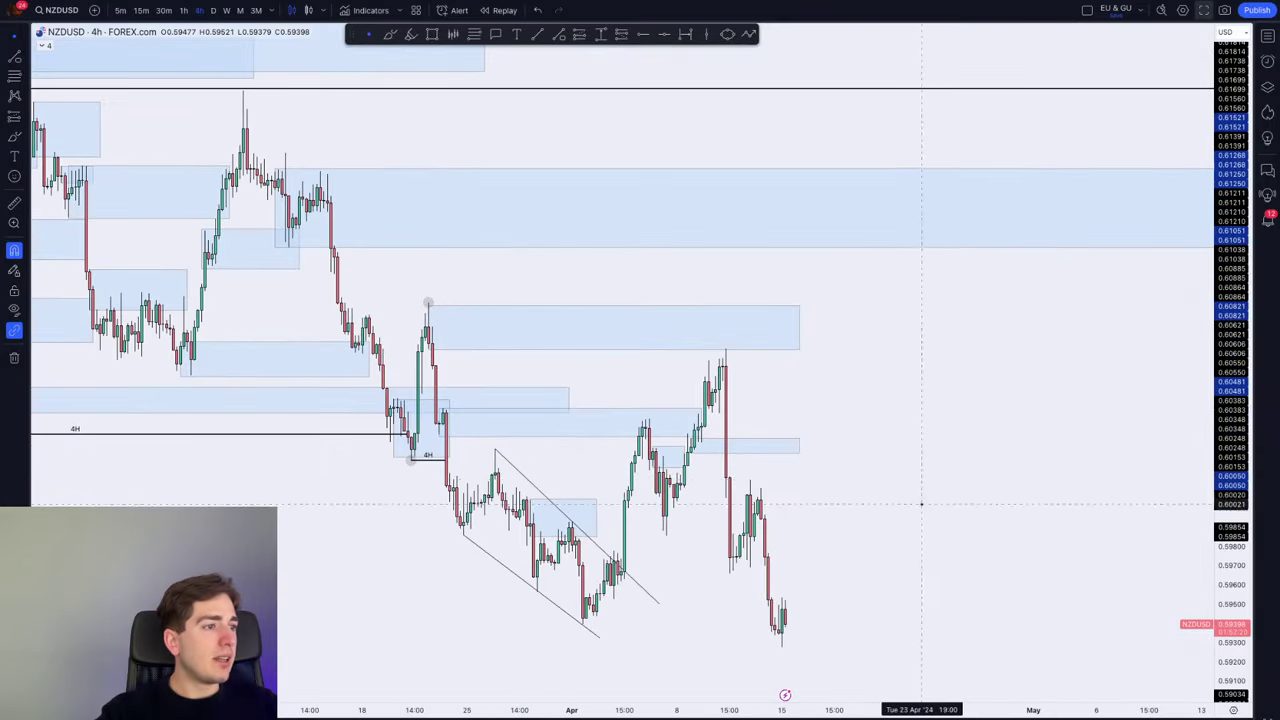
pyautogui.moveTo(922, 504); pyautogui.dragTo(997, 467)
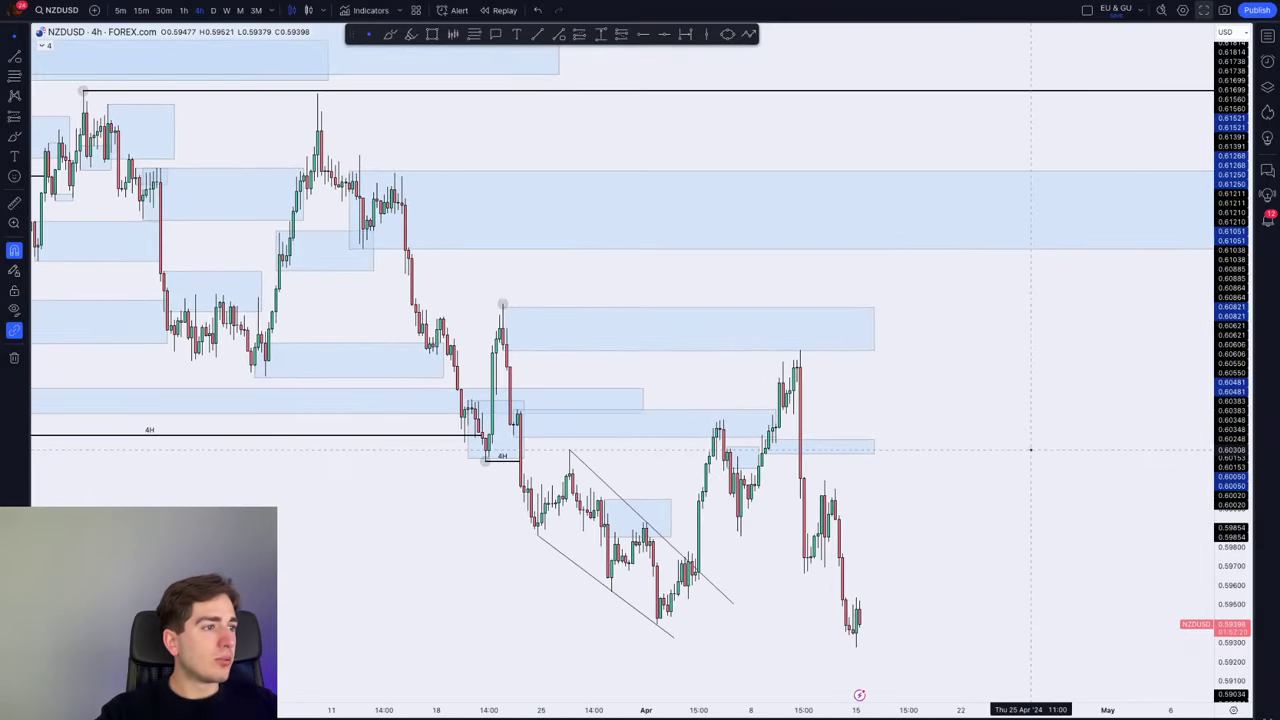
# Brush an arc over the late-March NZDUSD high and another beneath the early-April low
pyautogui.click(396, 34)
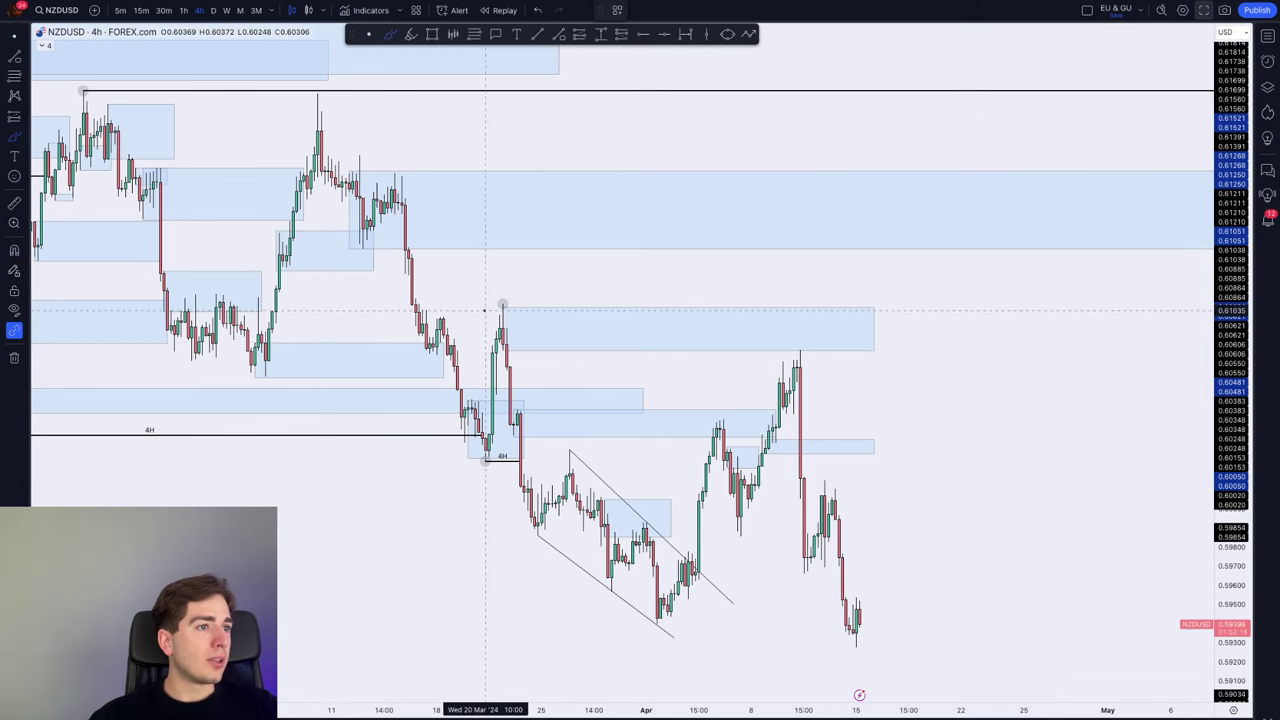
pyautogui.moveTo(485, 310); pyautogui.dragTo(520, 308)
pyautogui.moveTo(648, 624); pyautogui.dragTo(705, 627)
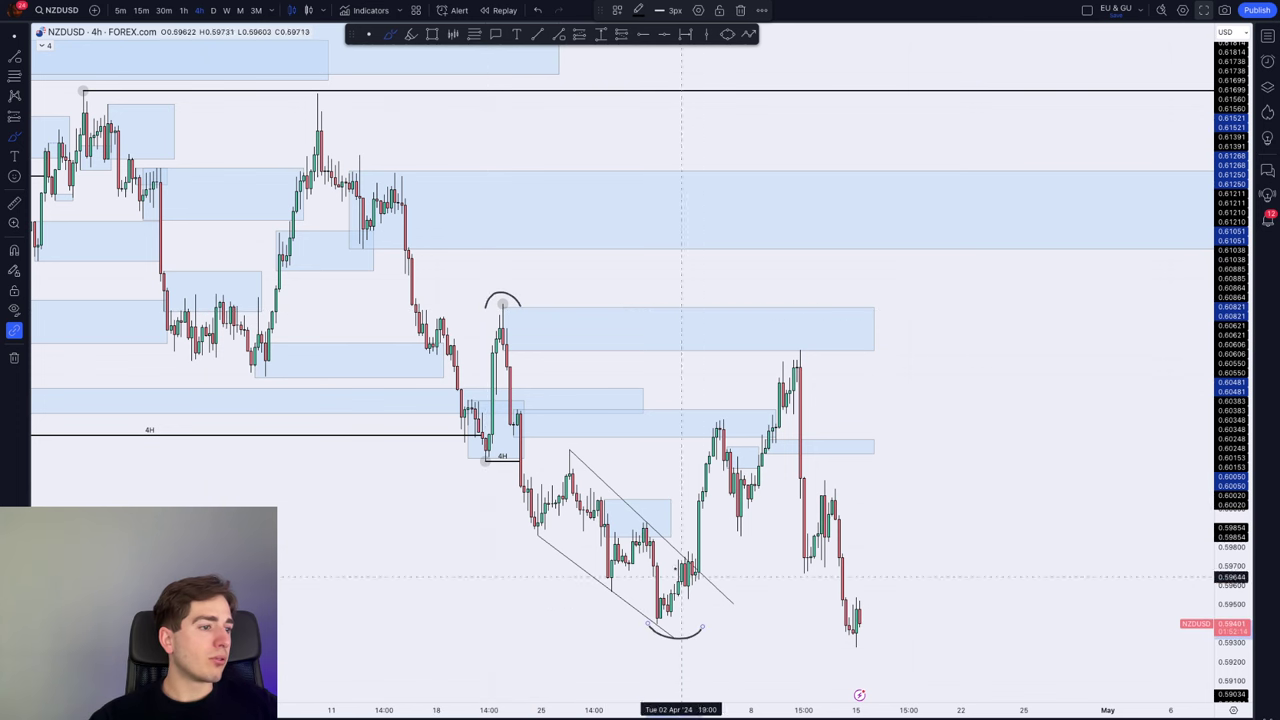
# Sketch the swings from the late-March high to the early-April low and around the April high, and undo the strokes
pyautogui.moveTo(503, 307); pyautogui.dragTo(660, 611)
pyautogui.hotkey('ctrl', 'z')
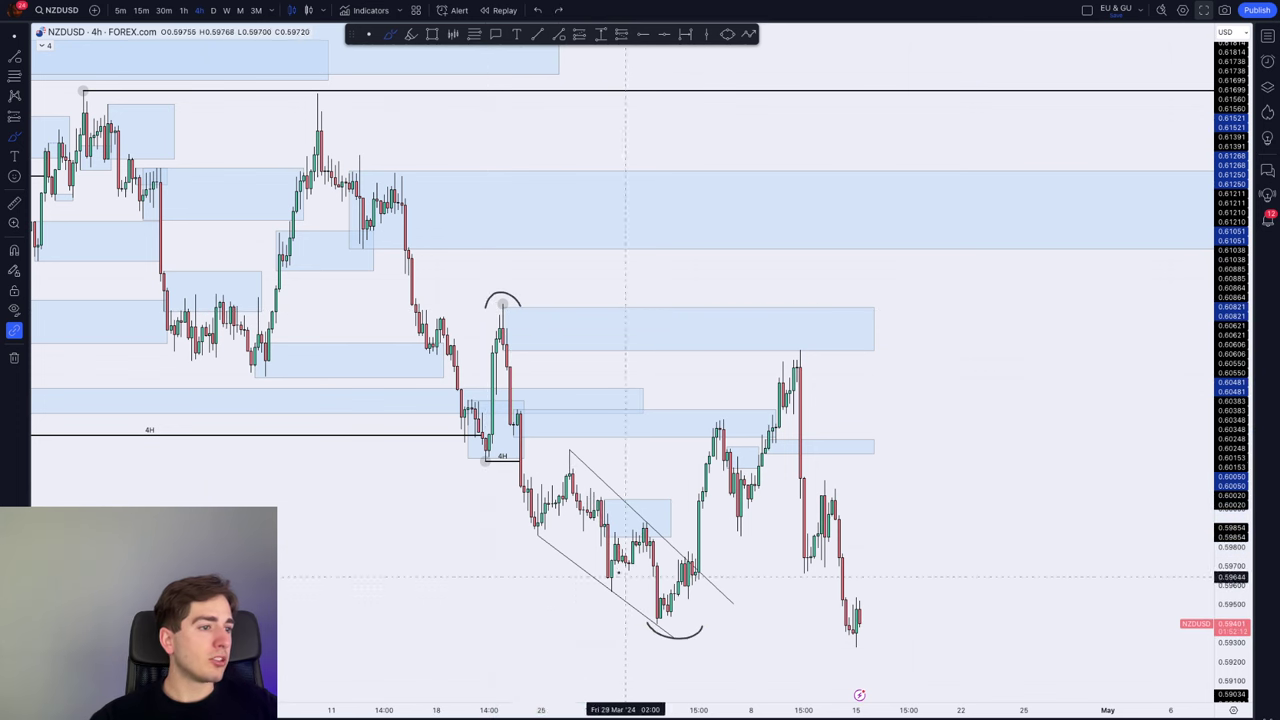
pyautogui.moveTo(548, 495)
pyautogui.mouseDown()
pyautogui.moveTo(612, 568)
pyautogui.moveTo(690, 618)
pyautogui.moveTo(750, 400)
pyautogui.moveTo(810, 338)
pyautogui.mouseUp()
pyautogui.hotkey('ctrl', 'z')
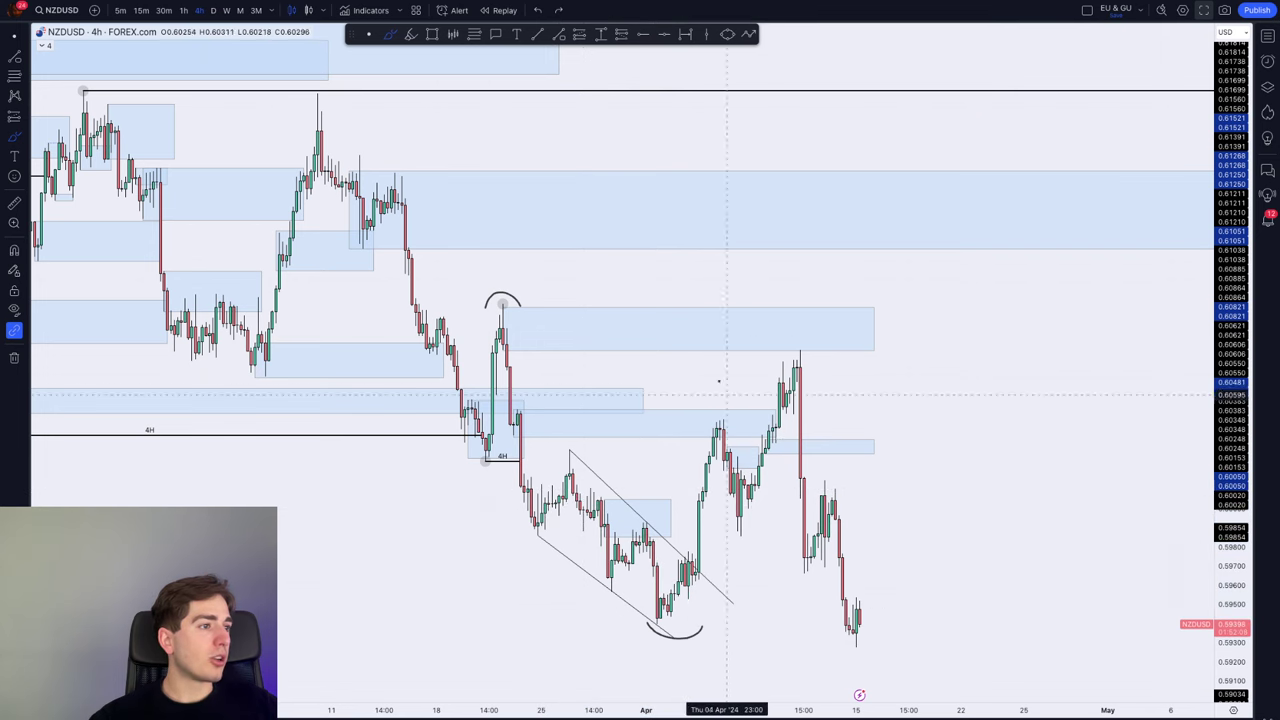
pyautogui.moveTo(514, 304); pyautogui.dragTo(489, 338)
pyautogui.hotkey('ctrl', 'z')
pyautogui.moveTo(797, 344)
pyautogui.mouseDown()
pyautogui.moveTo(857, 429)
pyautogui.moveTo(840, 461)
pyautogui.mouseUp()
pyautogui.hotkey('ctrl', 'z')
pyautogui.hotkey('ctrl', 'z')
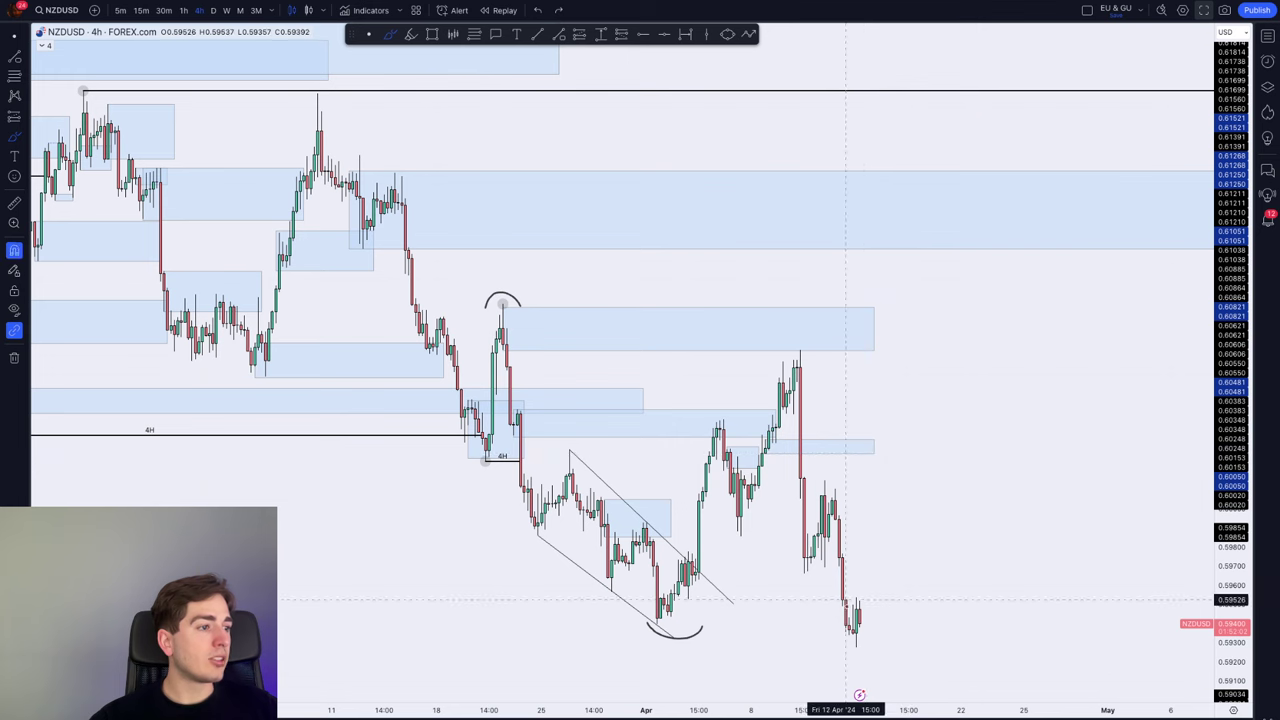
pyautogui.hotkey('ctrl', 'z')
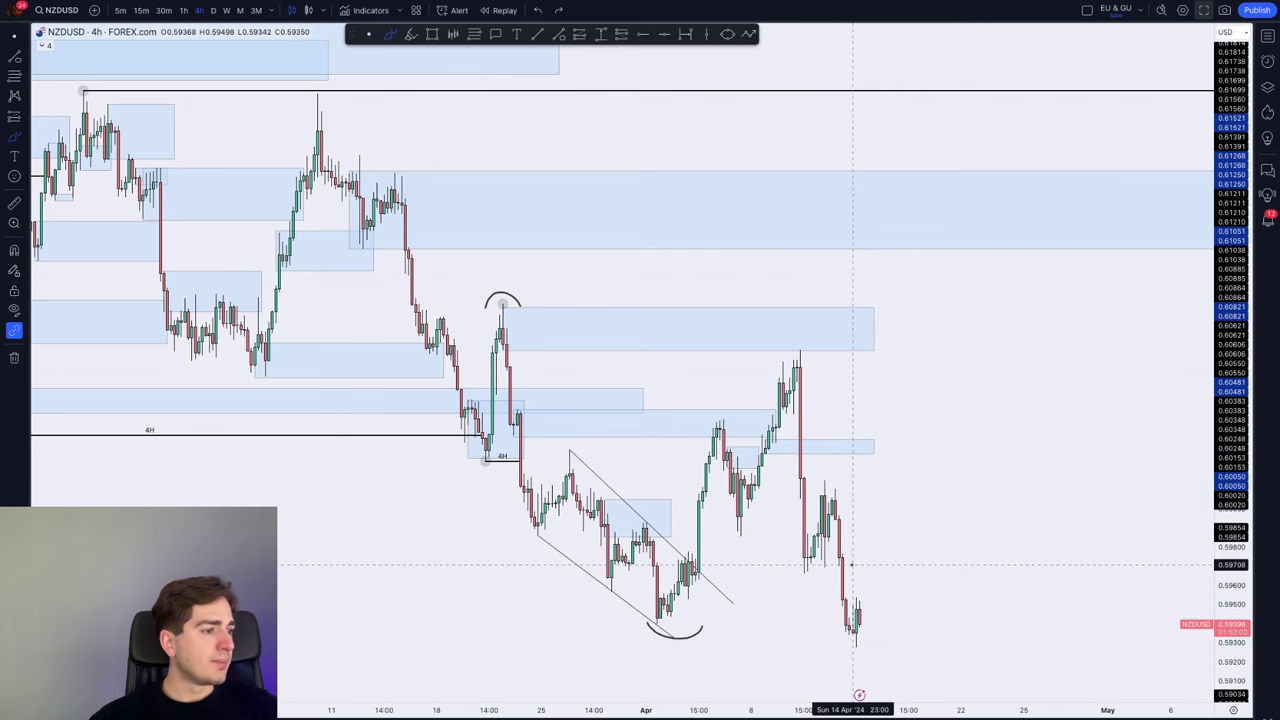
# Brush a line from the early-April low to the 12 April breakdown, and short lines above the April high and beneath the latest low
pyautogui.moveTo(654, 626); pyautogui.dragTo(848, 624)
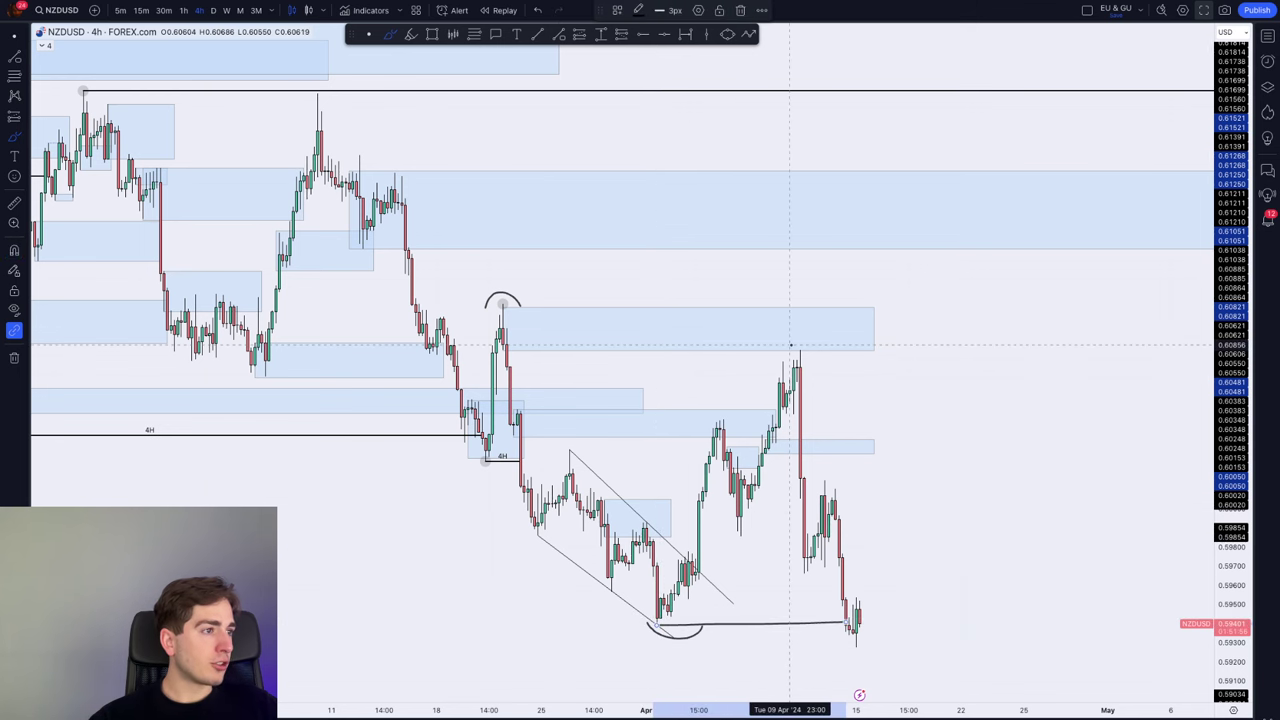
pyautogui.moveTo(767, 344); pyautogui.dragTo(838, 344)
pyautogui.moveTo(828, 657); pyautogui.dragTo(904, 651)
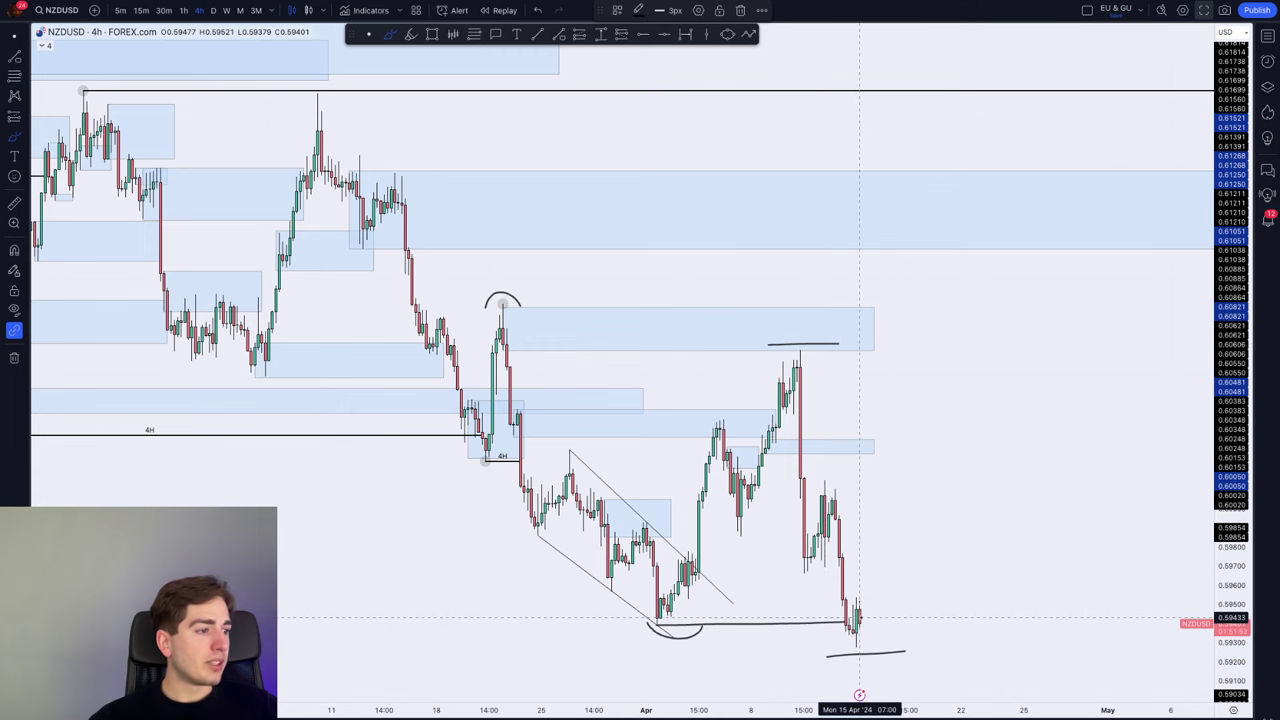
pyautogui.press('Escape')
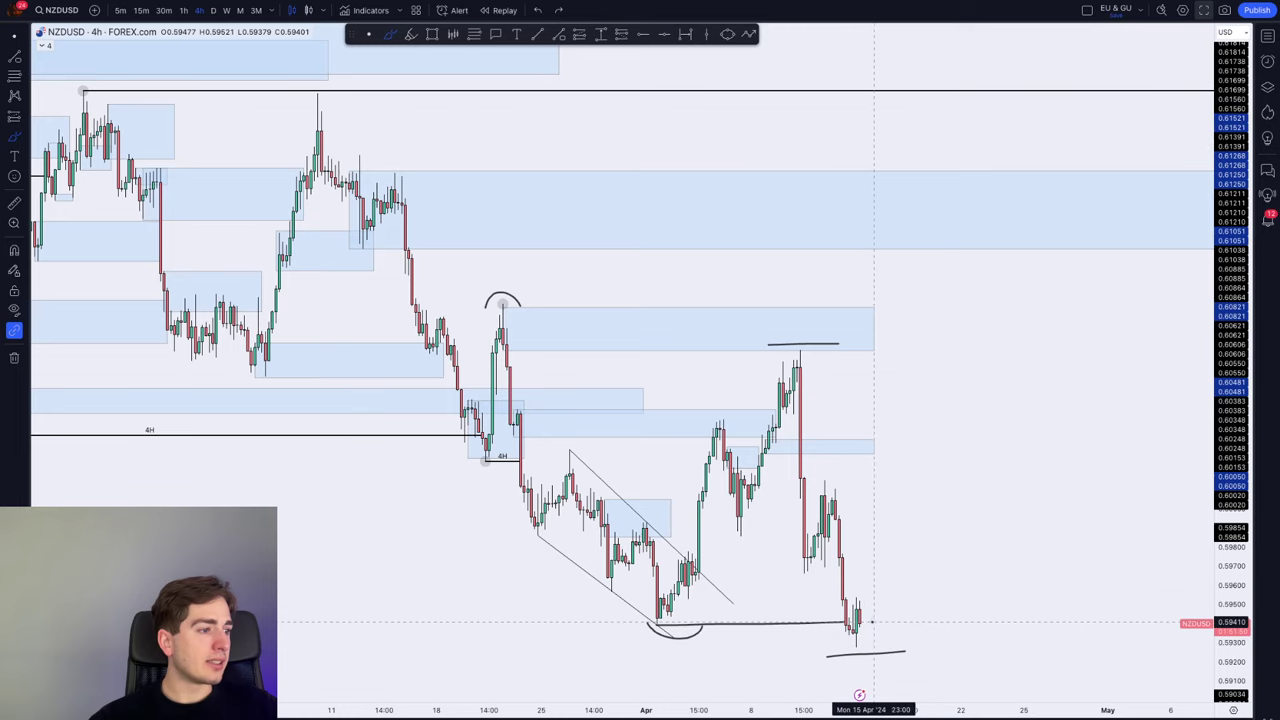
# Draw a short horizontal structure line at 0.59340 from the 12 April candle's low to the 15 April candle
pyautogui.moveTo(934, 575); pyautogui.dragTo(977, 391)
pyautogui.scroll(2, 1093, 500)
pyautogui.moveTo(1224, 605); pyautogui.dragTo(1224, 408)
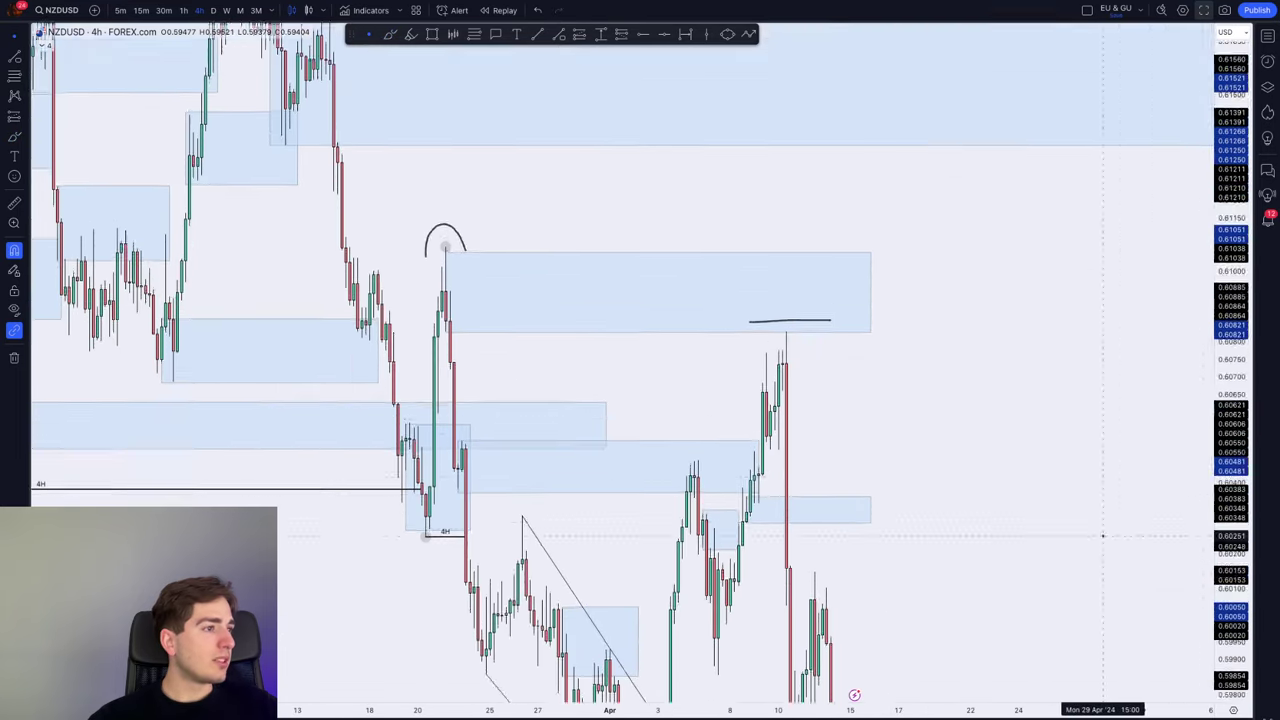
pyautogui.moveTo(1040, 625); pyautogui.dragTo(1046, 322)
pyautogui.scroll(5, 960, 408)
pyautogui.moveTo(884, 461); pyautogui.dragTo(1139, 316)
pyautogui.scroll(3, 625, 306)
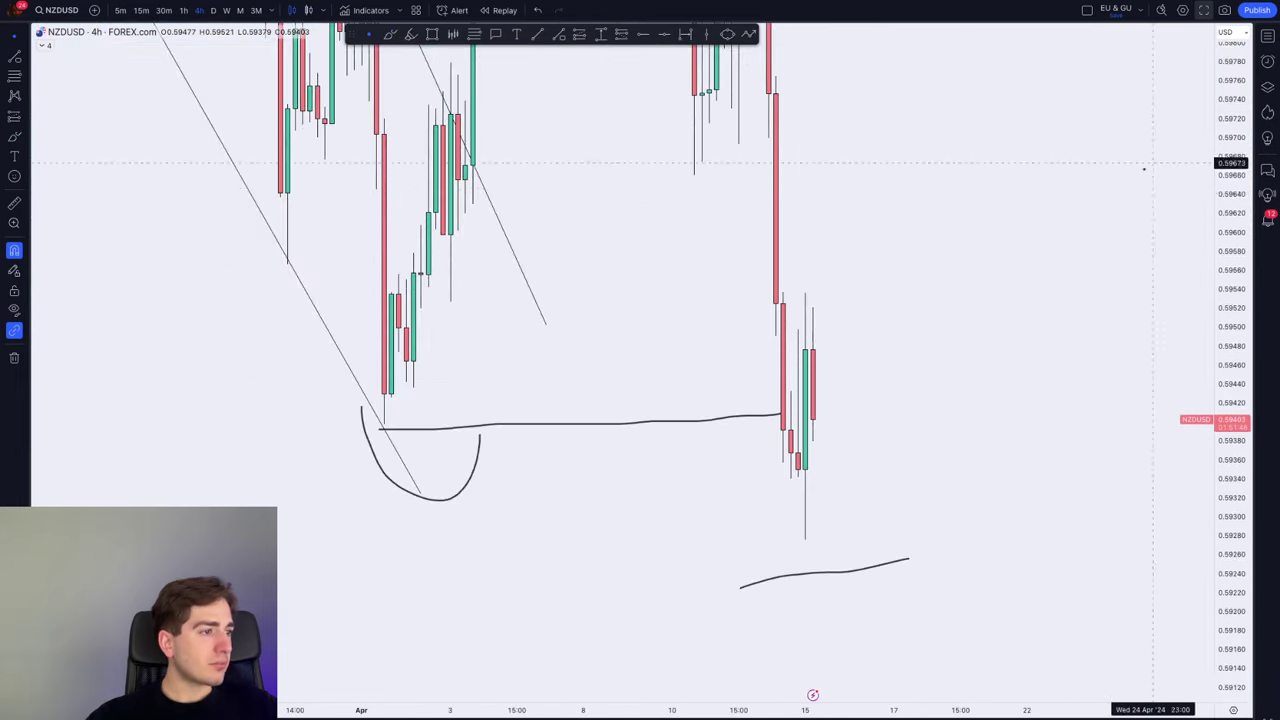
pyautogui.click(680, 479)
pyautogui.click(700, 479)
pyautogui.click(802, 305)
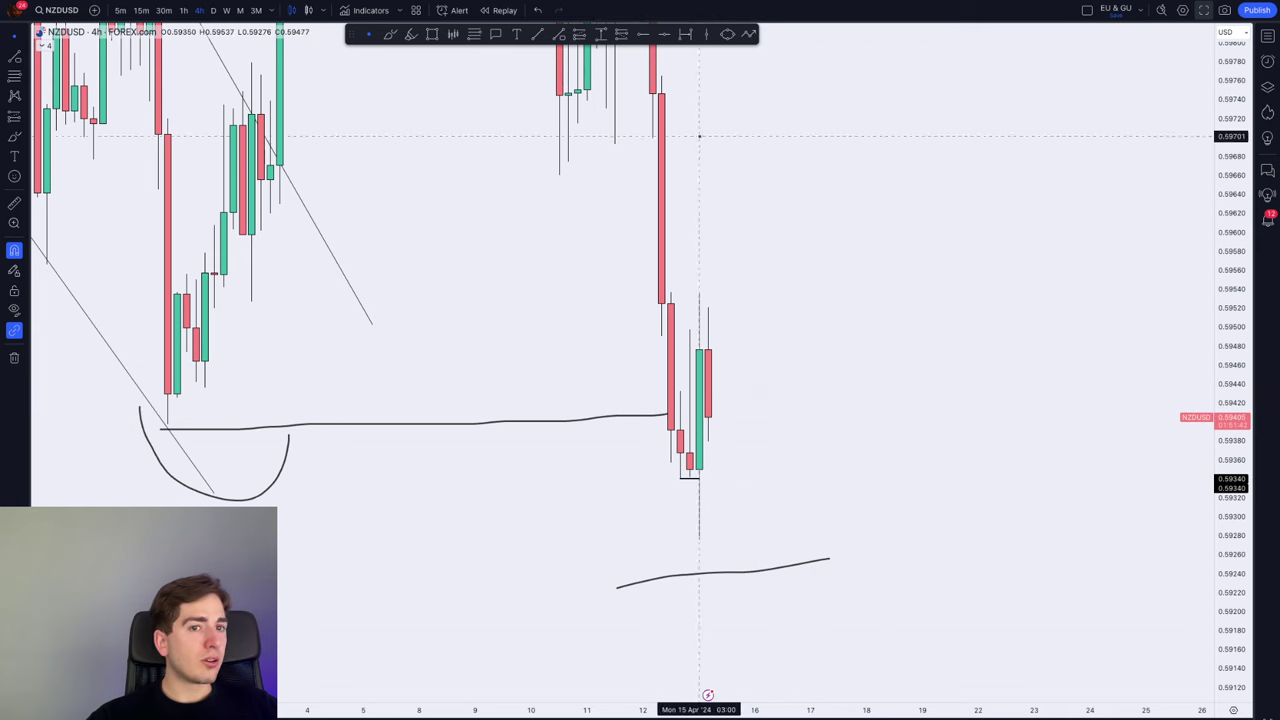
# Draw a short horizontal structure line at 0.59498 from the 14 April candle's high to the 15 April candle
pyautogui.click(558, 34)
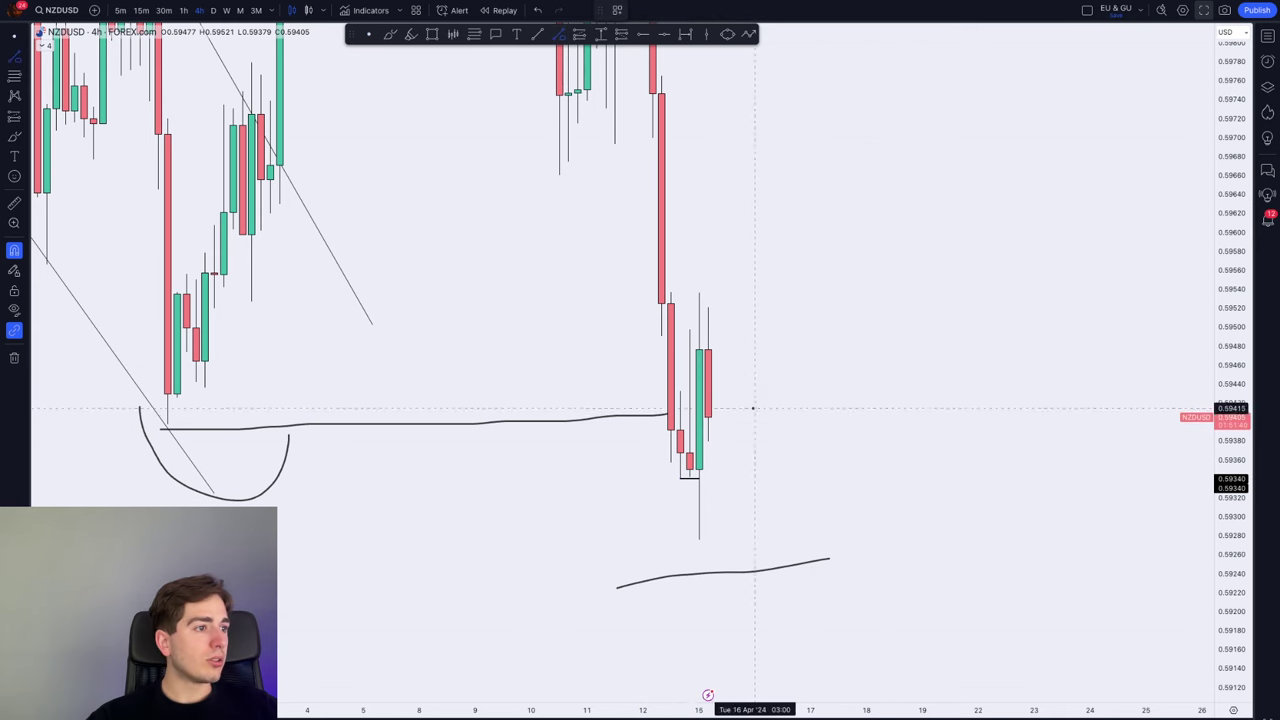
pyautogui.click(690, 329)
pyautogui.click(700, 330)
pyautogui.click(771, 271)
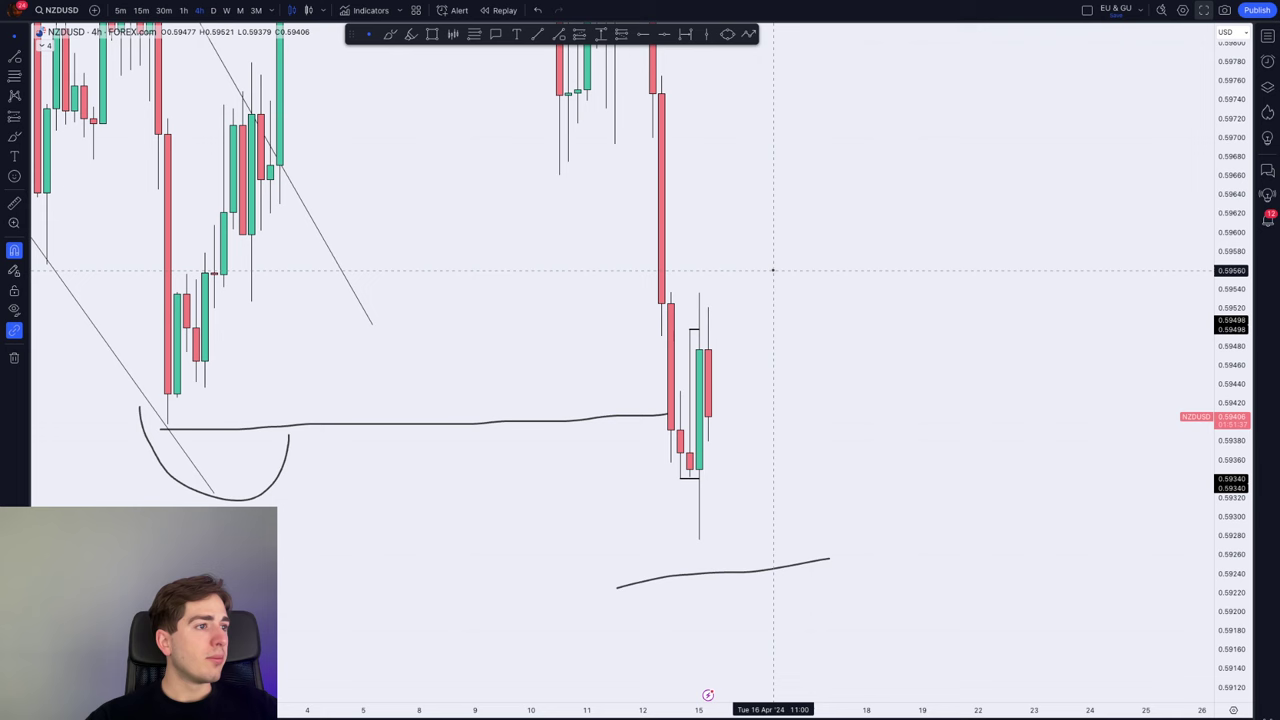
# Try to draw a rectangle zone from 0.59392 to 0.59275 around the latest low, extending to 19 April
pyautogui.click(431, 34)
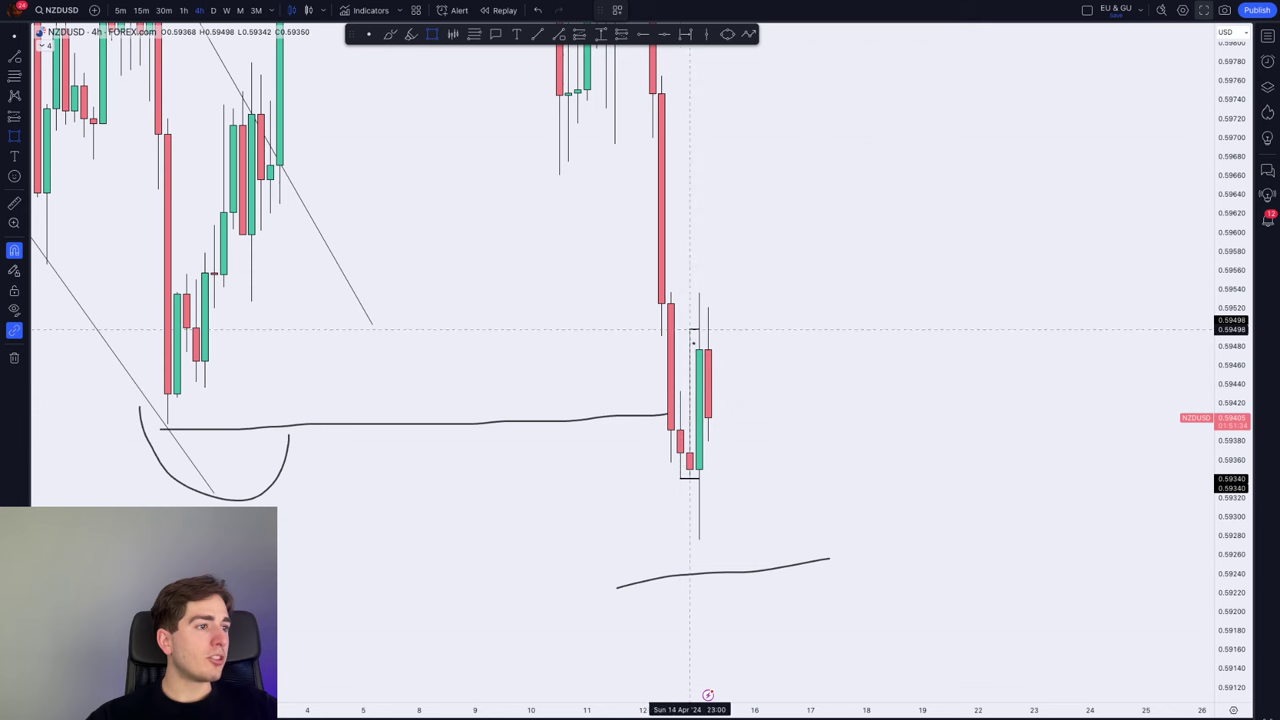
pyautogui.click(693, 342)
pyautogui.press('Escape')
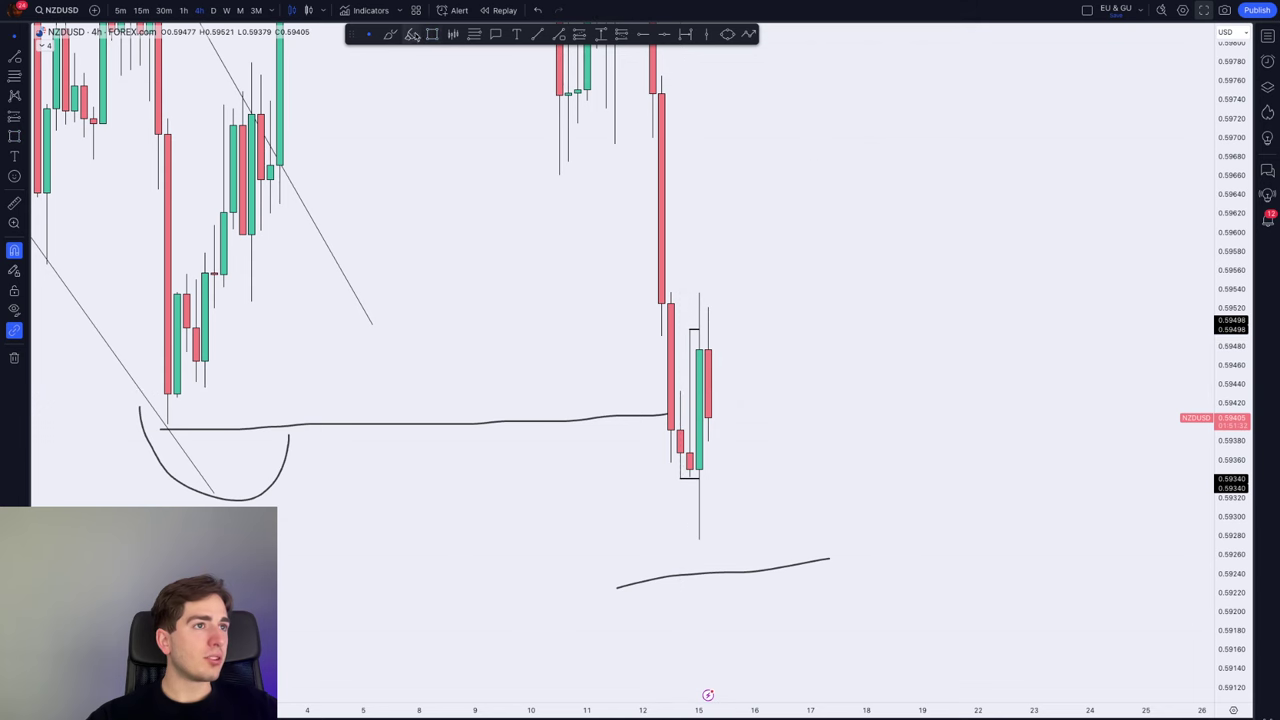
pyautogui.click(431, 34)
pyautogui.click(679, 430)
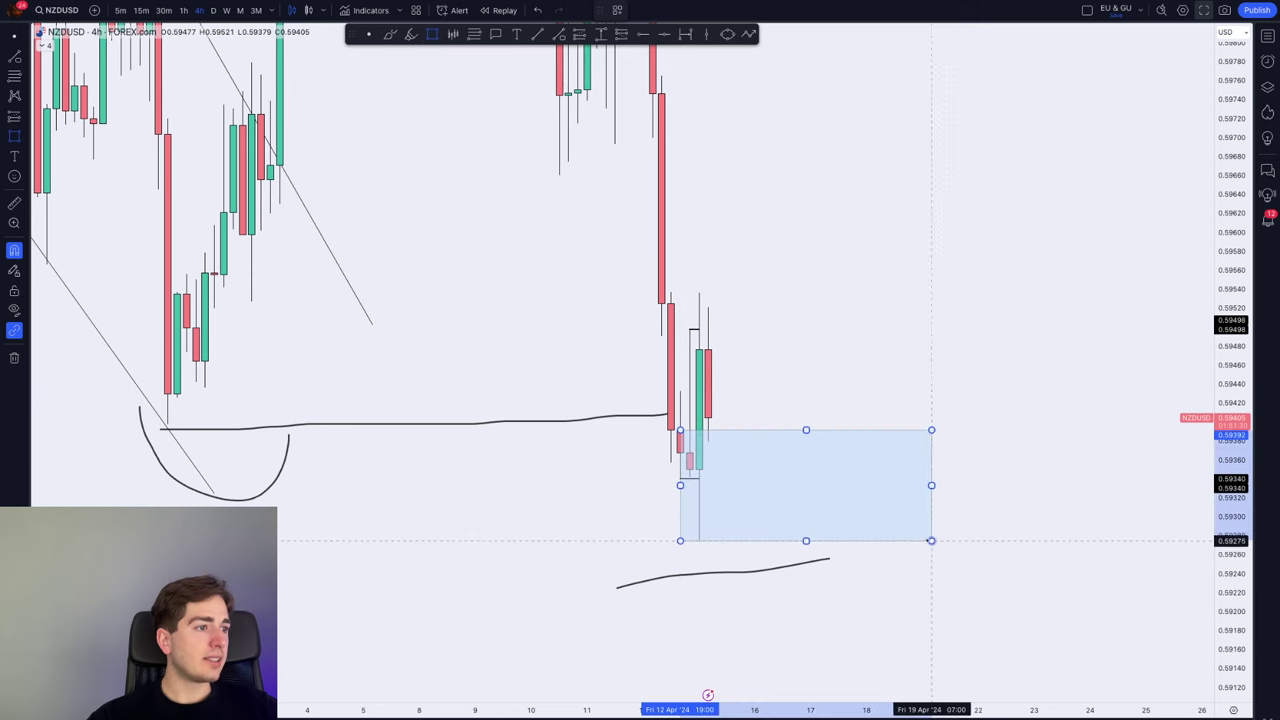
pyautogui.press('Escape')
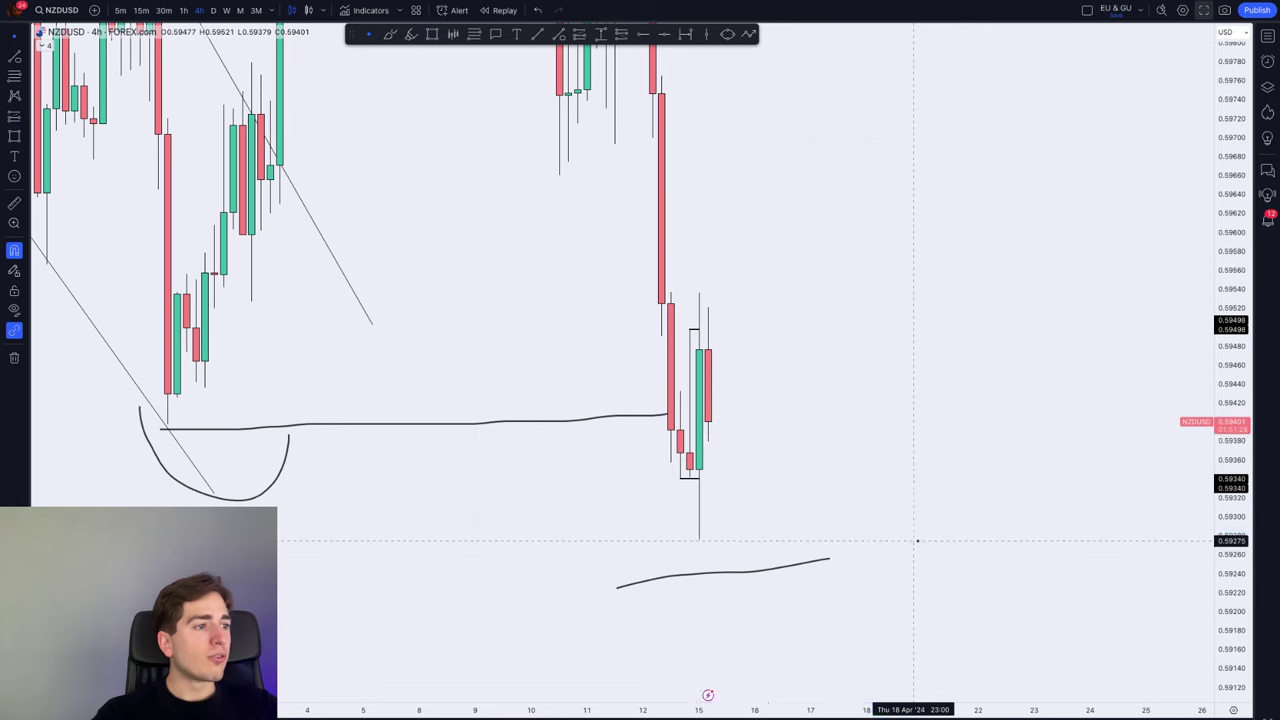
# Switch NZDUSD to the daily timeframe to view the structure from mid-2022 to April 2024
pyautogui.scroll(-5, 1110, 398)
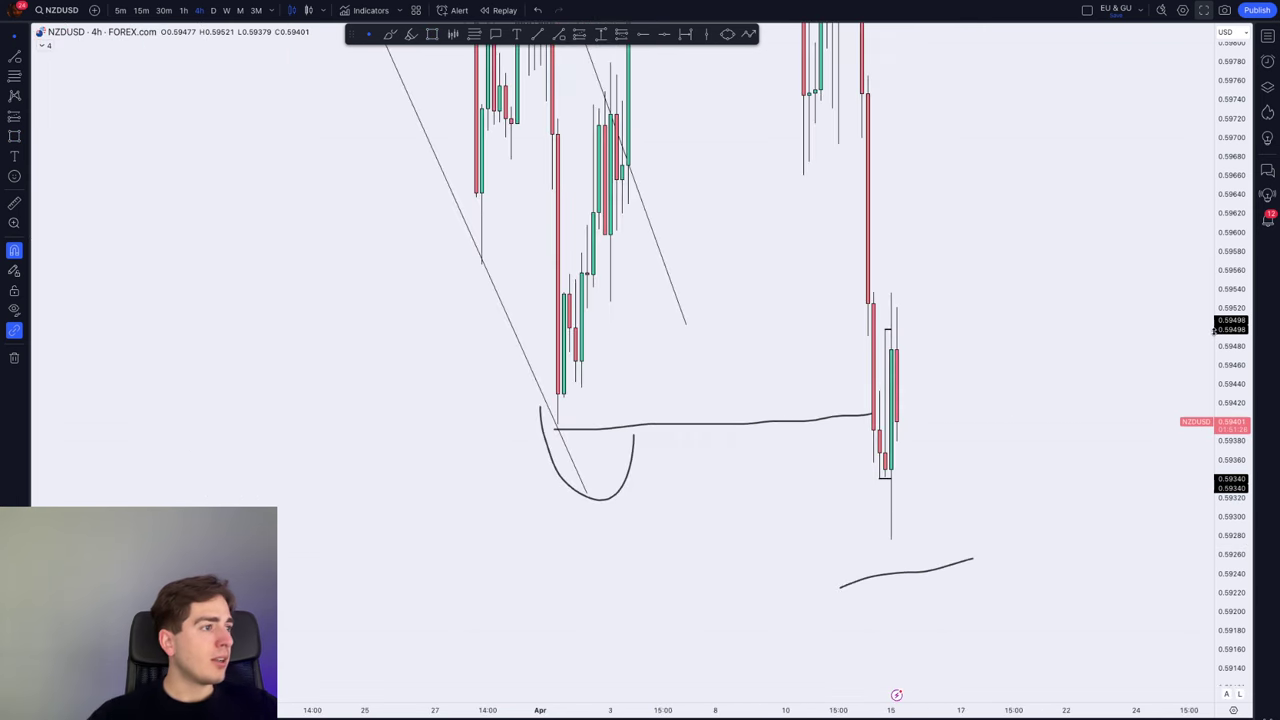
pyautogui.scroll(-3, 1116, 398)
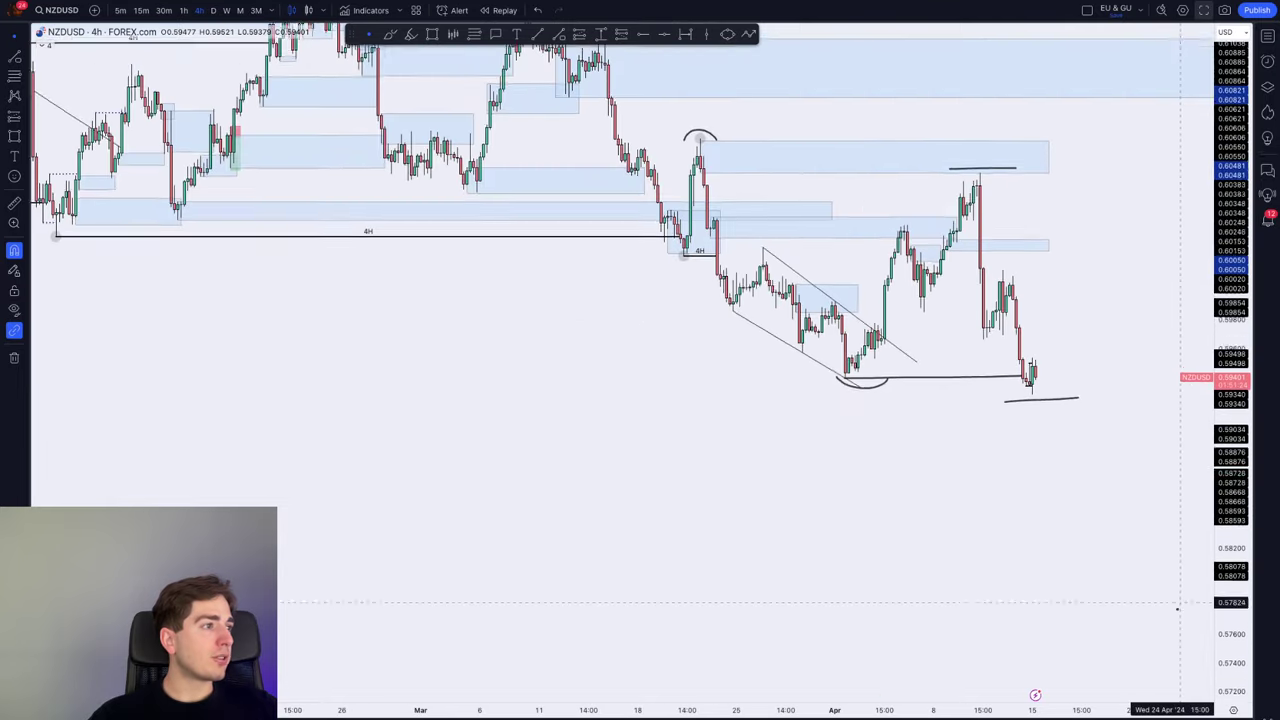
pyautogui.scroll(-3, 561, 419)
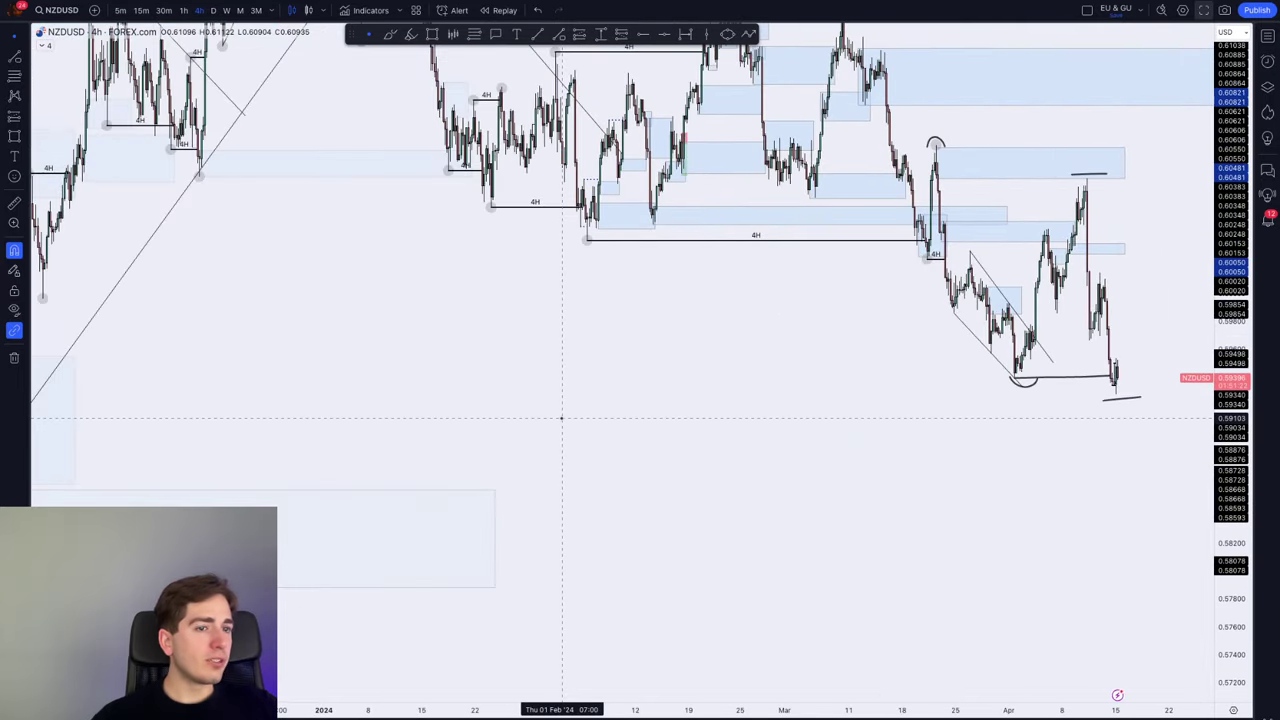
pyautogui.write('1D')
pyautogui.press('Return')
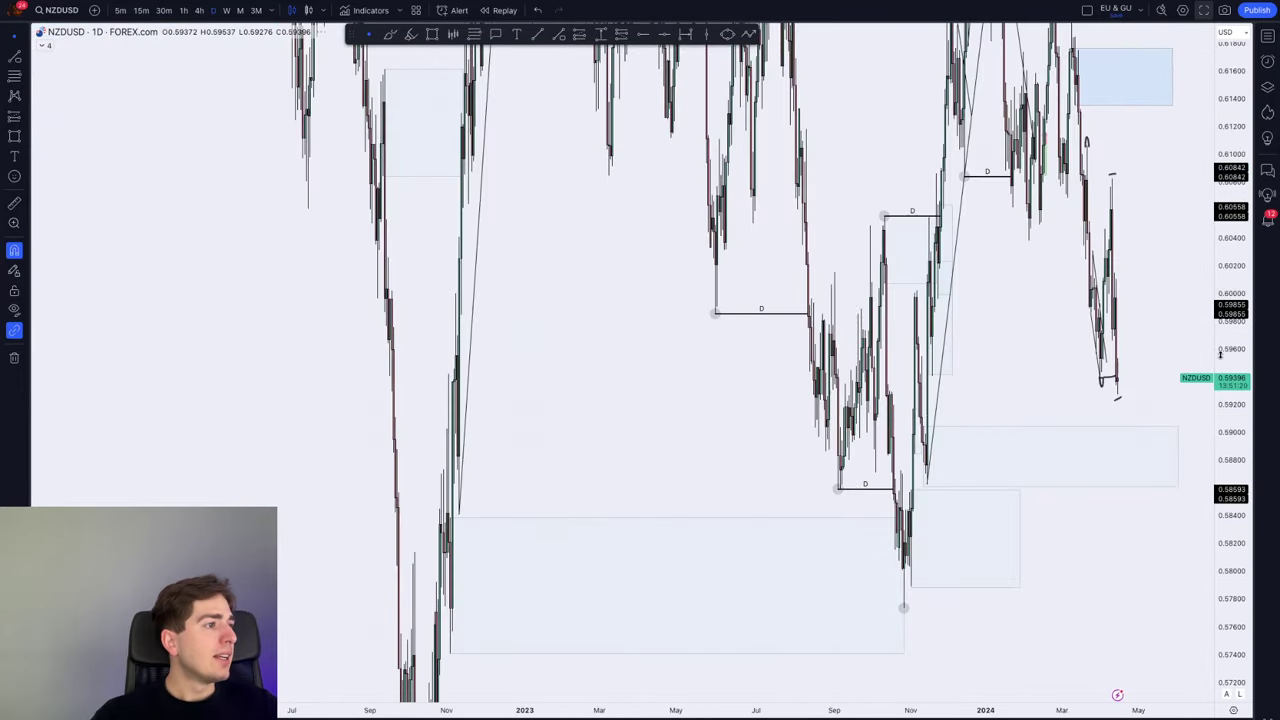
# Examine the NZDUSD daily structure around the April low and the zone beneath it, and return to the 4-hour timeframe
pyautogui.scroll(-3, 1025, 465)
pyautogui.scroll(3, 1025, 465)
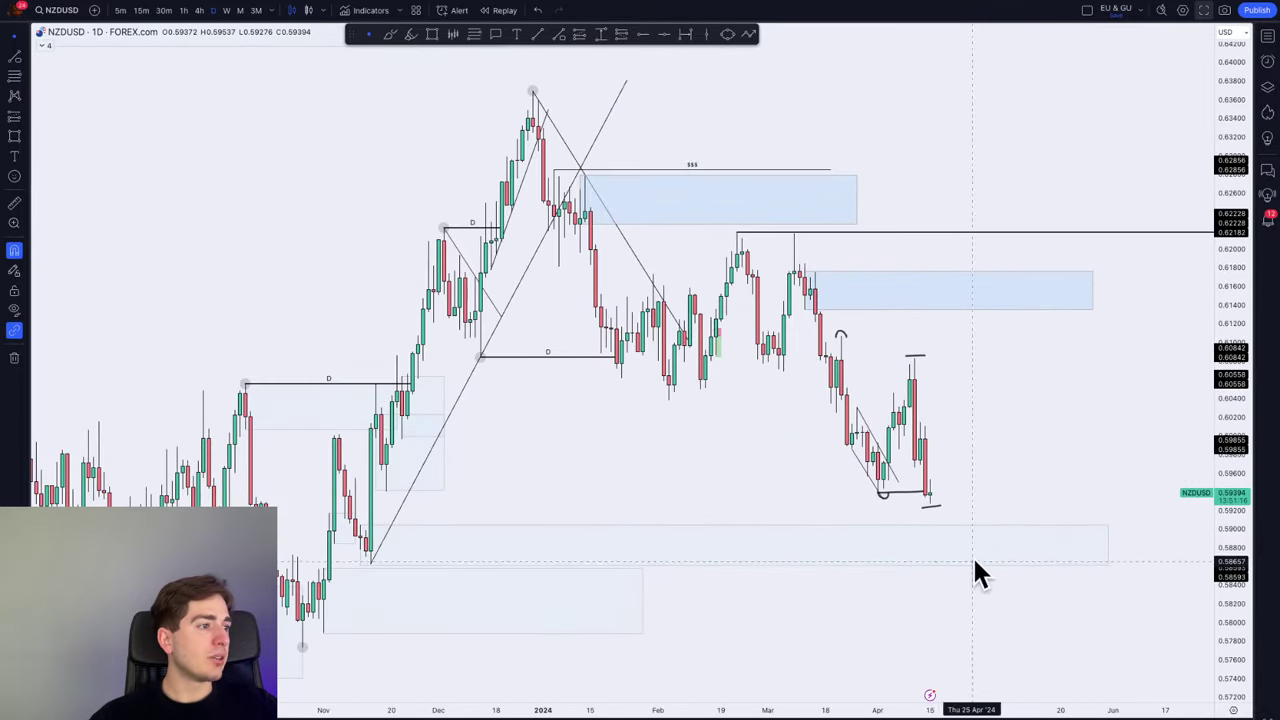
pyautogui.hscroll(5, 966, 540)
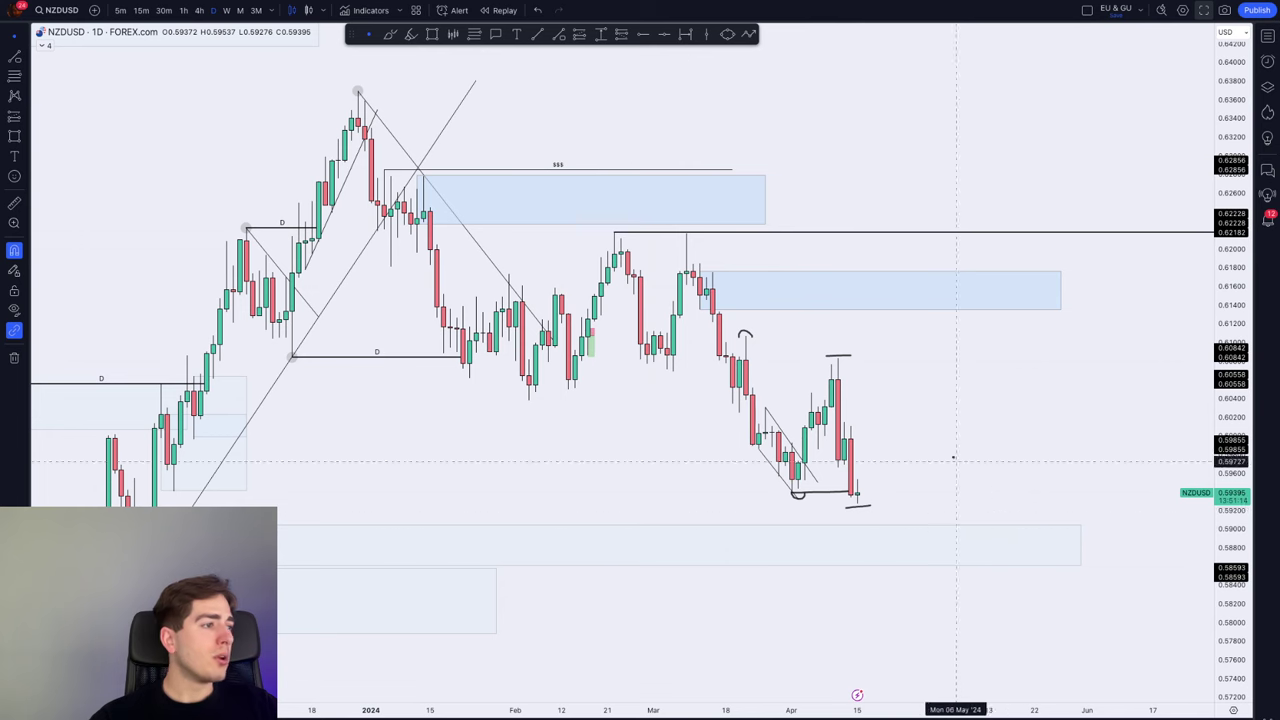
pyautogui.scroll(-2, 914, 520)
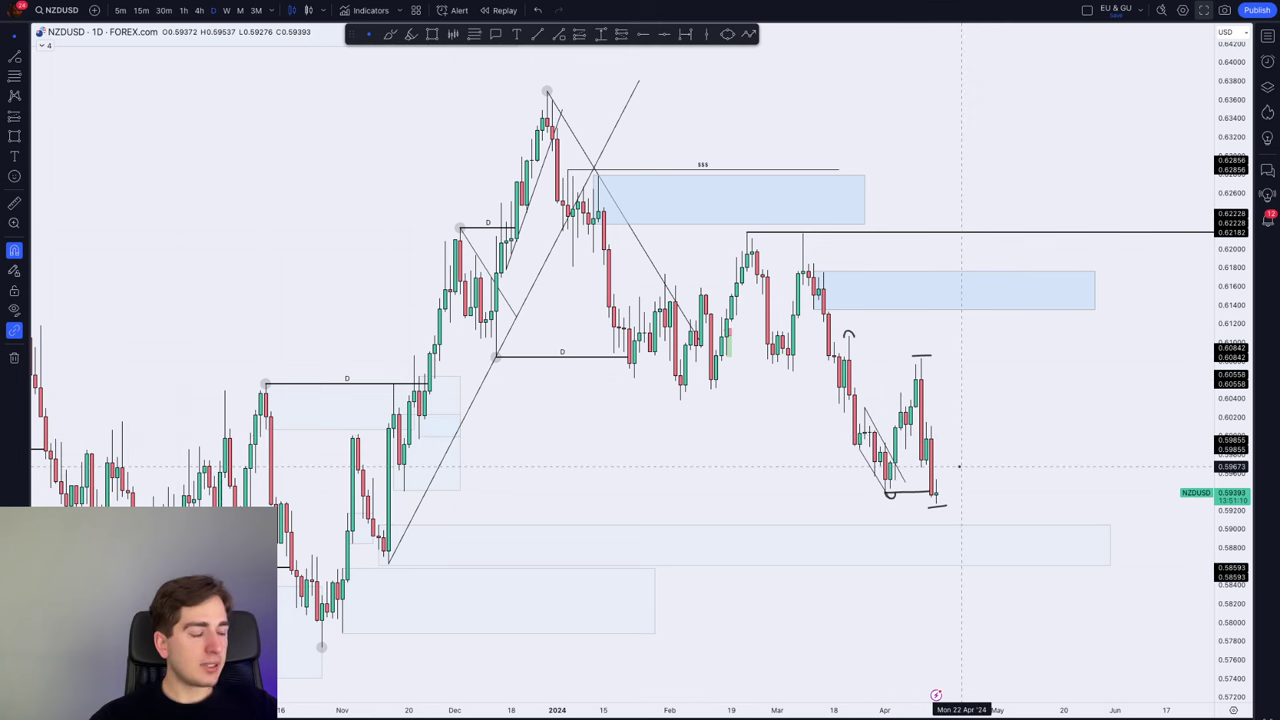
pyautogui.write('4h')
pyautogui.press('Return')
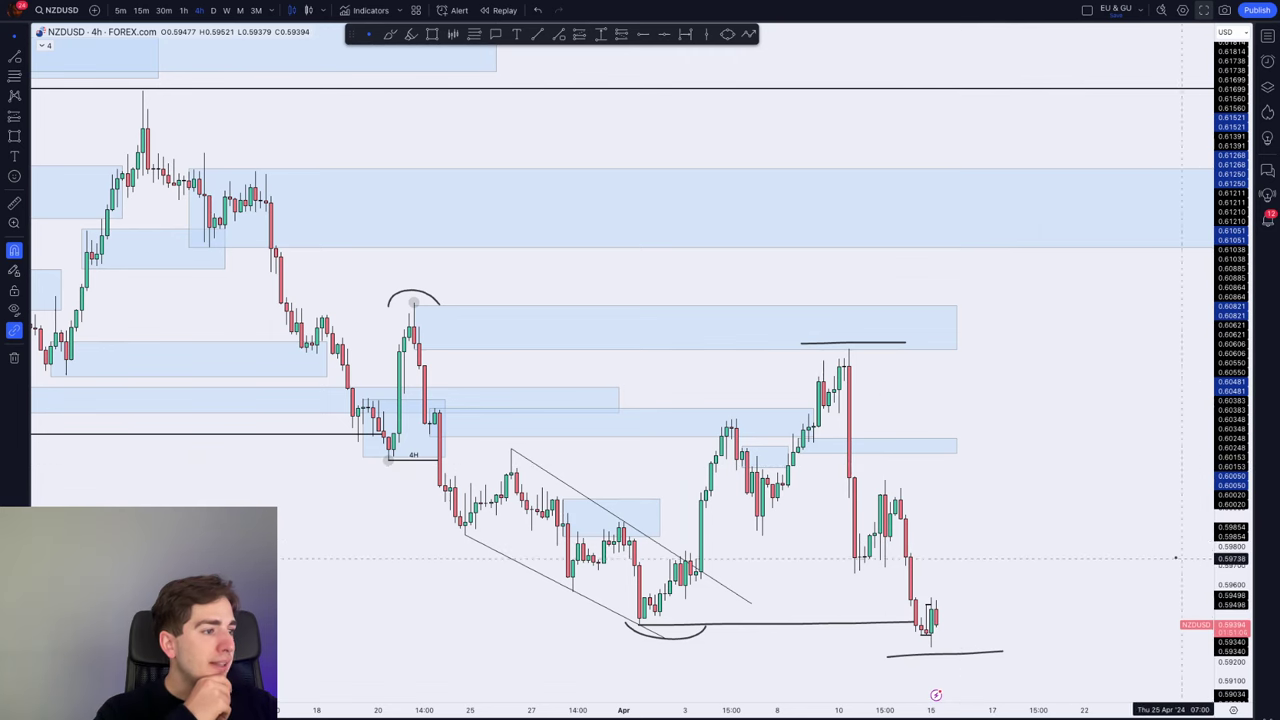
# Load the FOREX.com XAUUSD chart on the 4-hour timeframe, showing the April rally and its latest zones
pyautogui.write('XAUUSD')
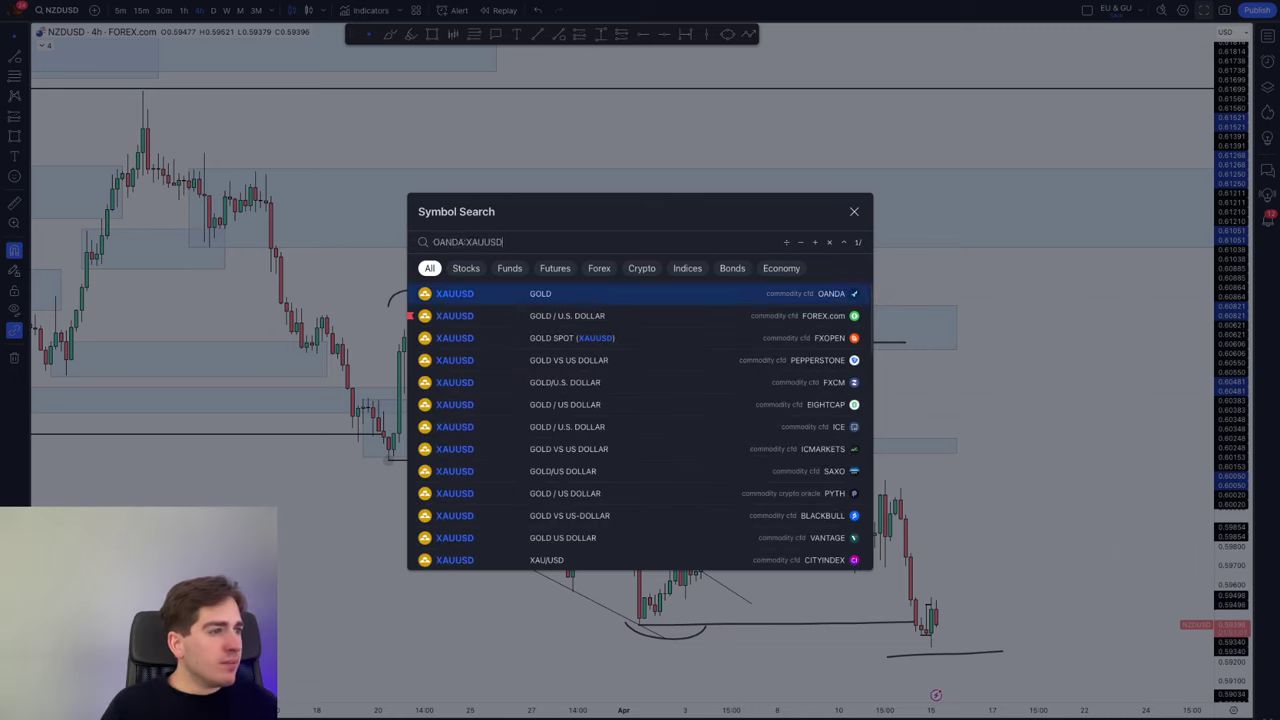
pyautogui.press('Return')
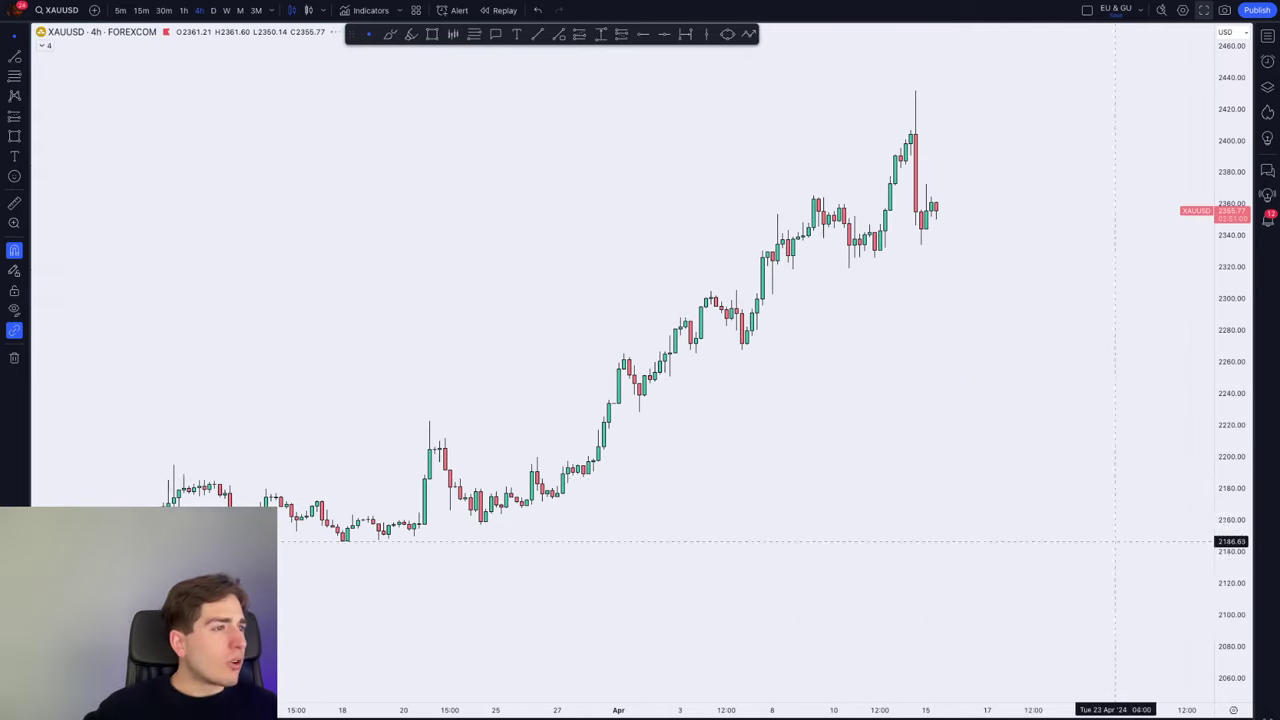
pyautogui.scroll(3, 1028, 457)
pyautogui.scroll(1, 865, 239)
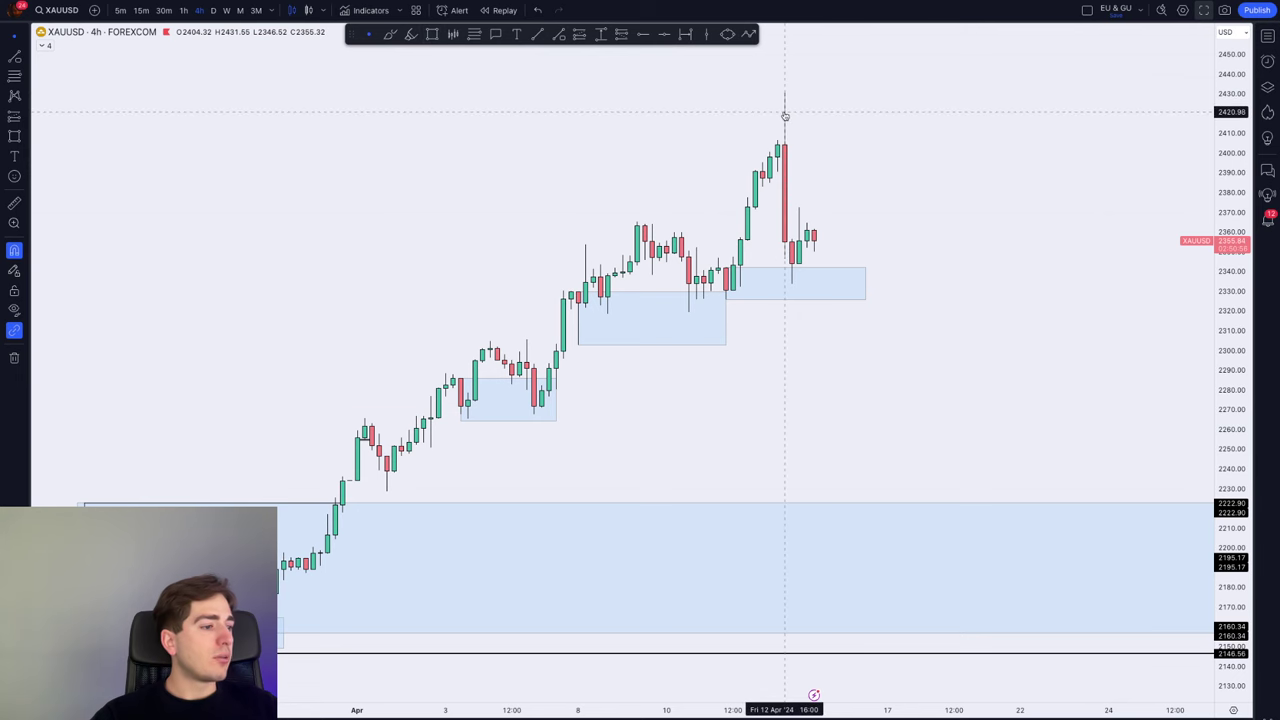
# Try brush marks around the low in the latest 4-hour zone, beneath that zone at about 2324, and from the 12 April high
pyautogui.click(389, 35)
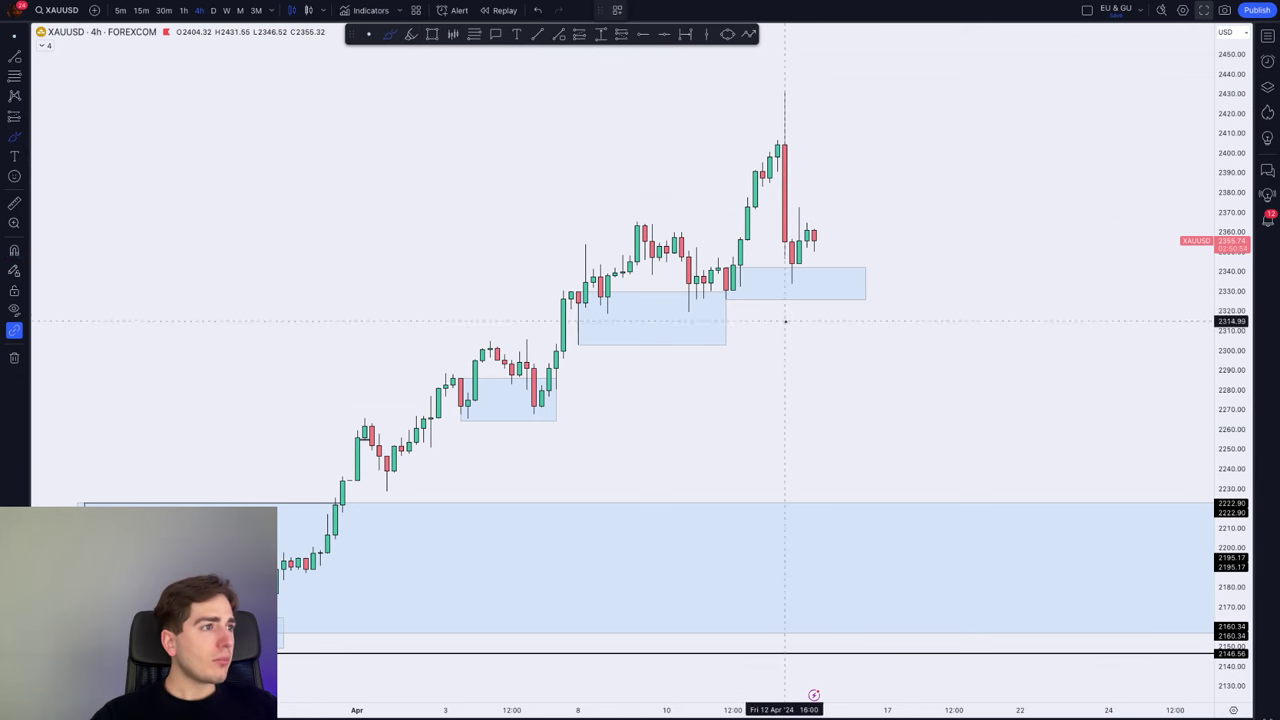
pyautogui.moveTo(757, 266); pyautogui.dragTo(750, 265)
pyautogui.hotkey('ctrl', 'z')
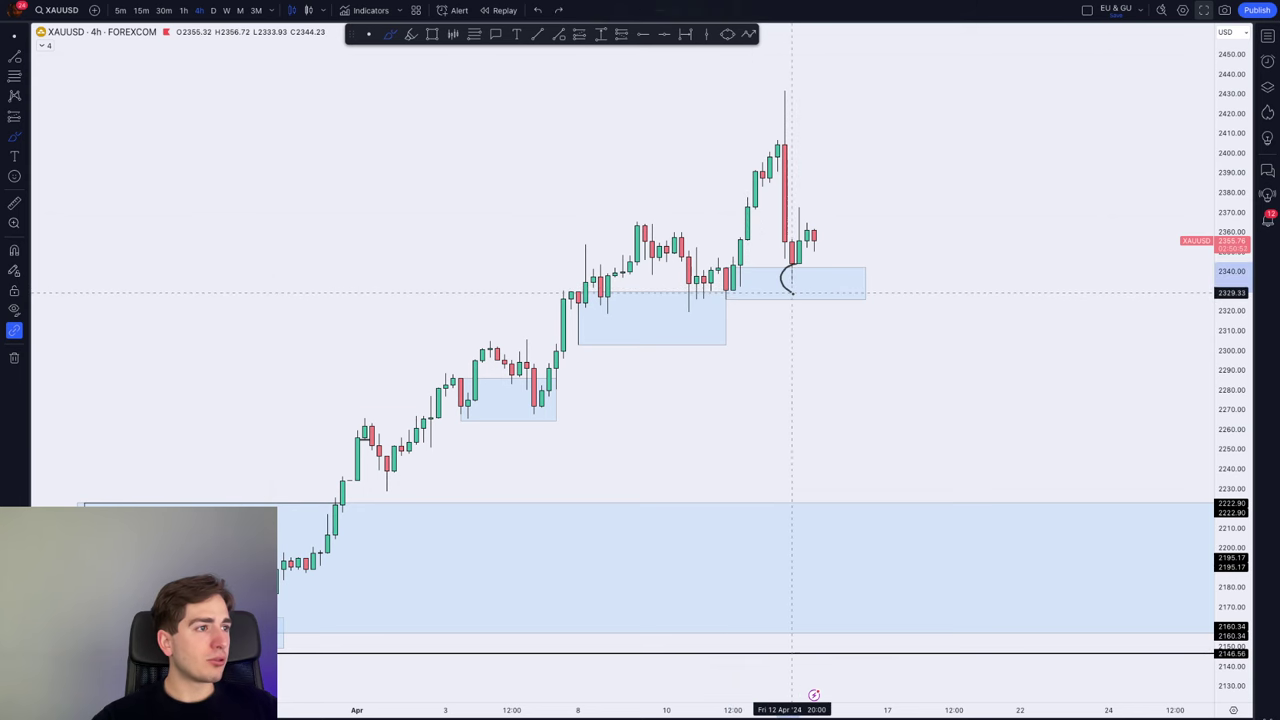
pyautogui.moveTo(718, 300); pyautogui.dragTo(843, 302)
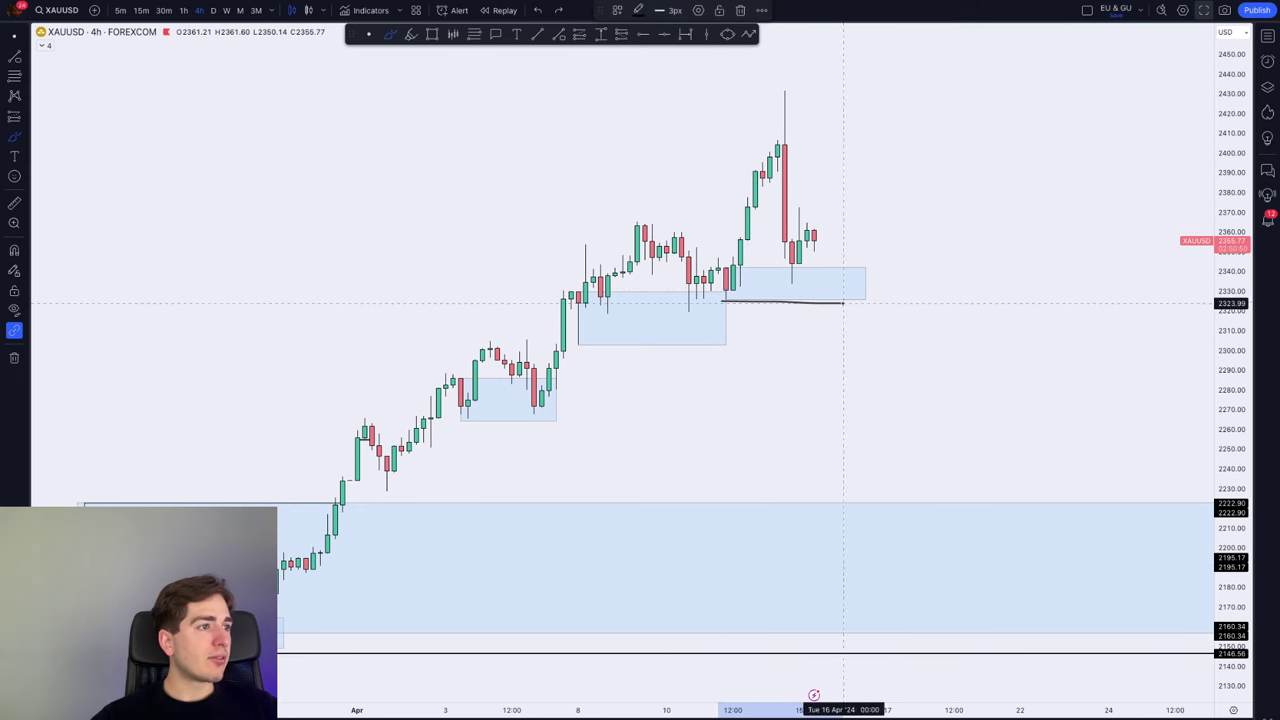
pyautogui.moveTo(782, 91); pyautogui.dragTo(858, 101)
pyautogui.hotkey('ctrl', 'z')
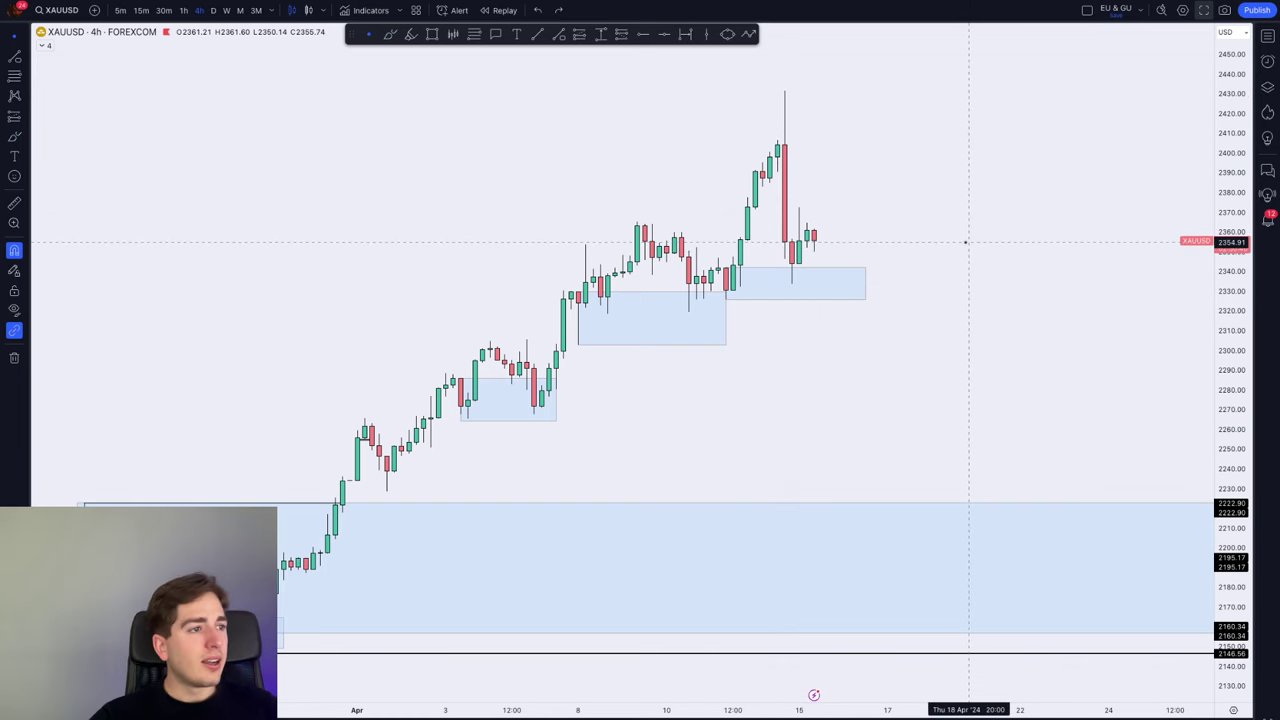
# Switch XAUUSD to the 15-minute timeframe, framing the 12 to 15 April price action
pyautogui.scroll(-5, 966, 245)
pyautogui.scroll(4, 903, 251)
pyautogui.scroll(2, 903, 251)
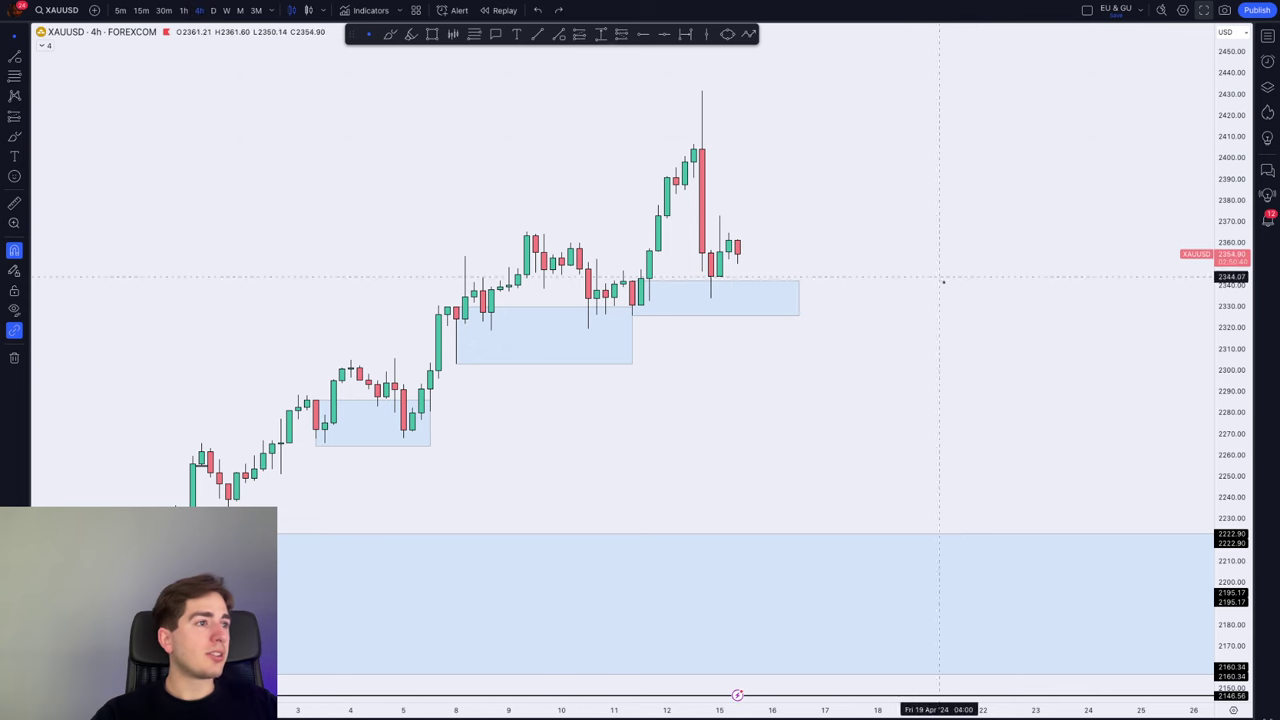
pyautogui.moveTo(1236, 482); pyautogui.dragTo(1228, 271)
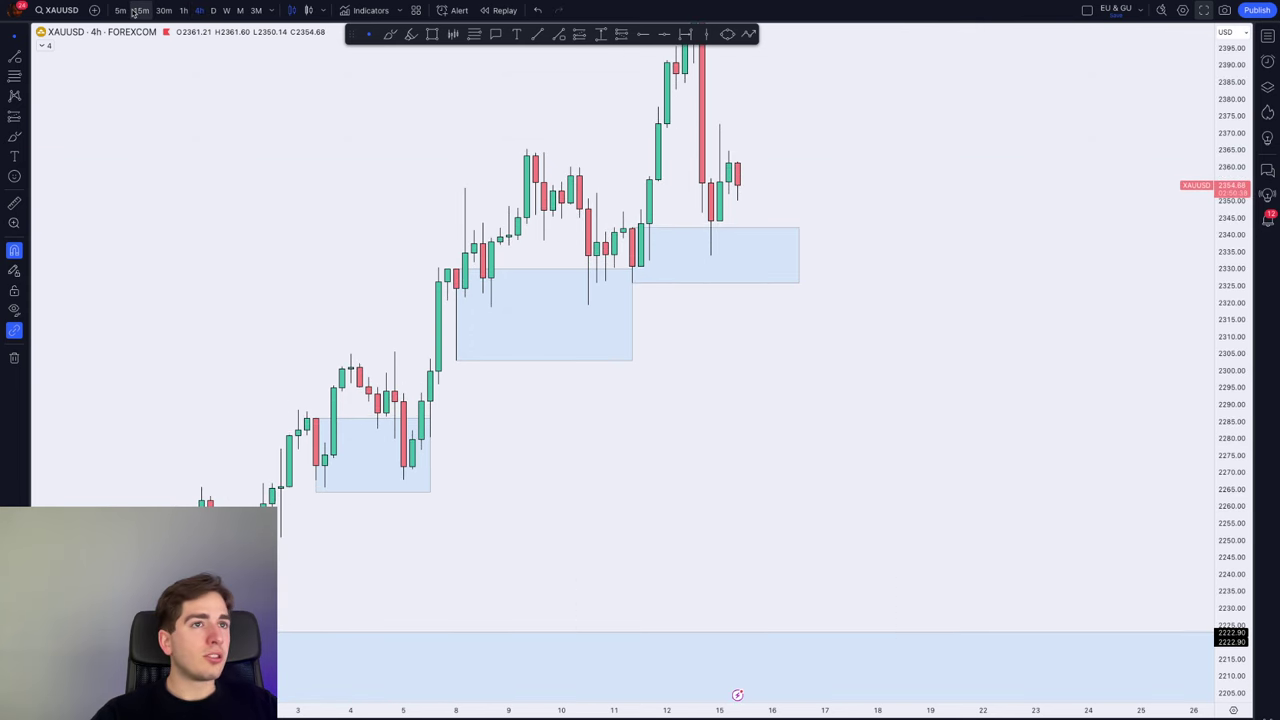
pyautogui.doubleClick(1247, 361)
pyautogui.scroll(-9, 907, 423)
pyautogui.moveTo(1032, 302)
pyautogui.mouseDown()
pyautogui.moveTo(860, 289)
pyautogui.moveTo(737, 334)
pyautogui.mouseUp()
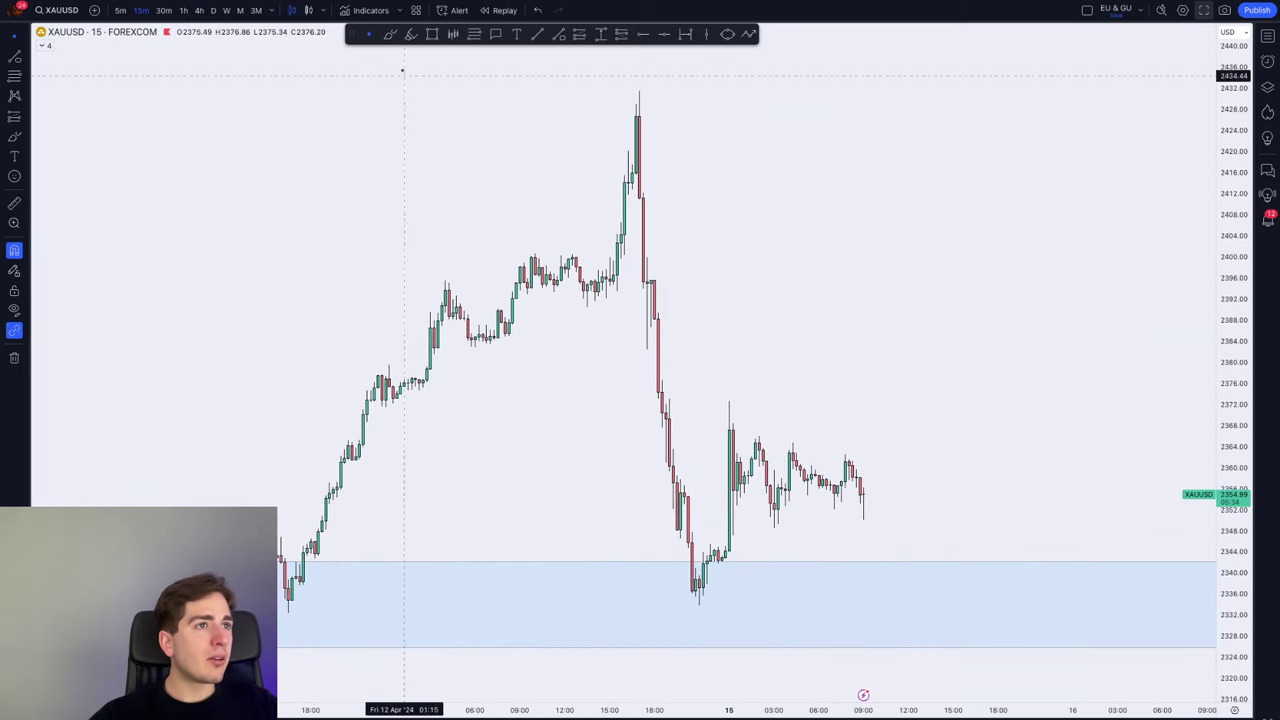
# Brush a short structure line at about 2358 and a longer line beneath the 15 April lows at about 2346
pyautogui.click(392, 35)
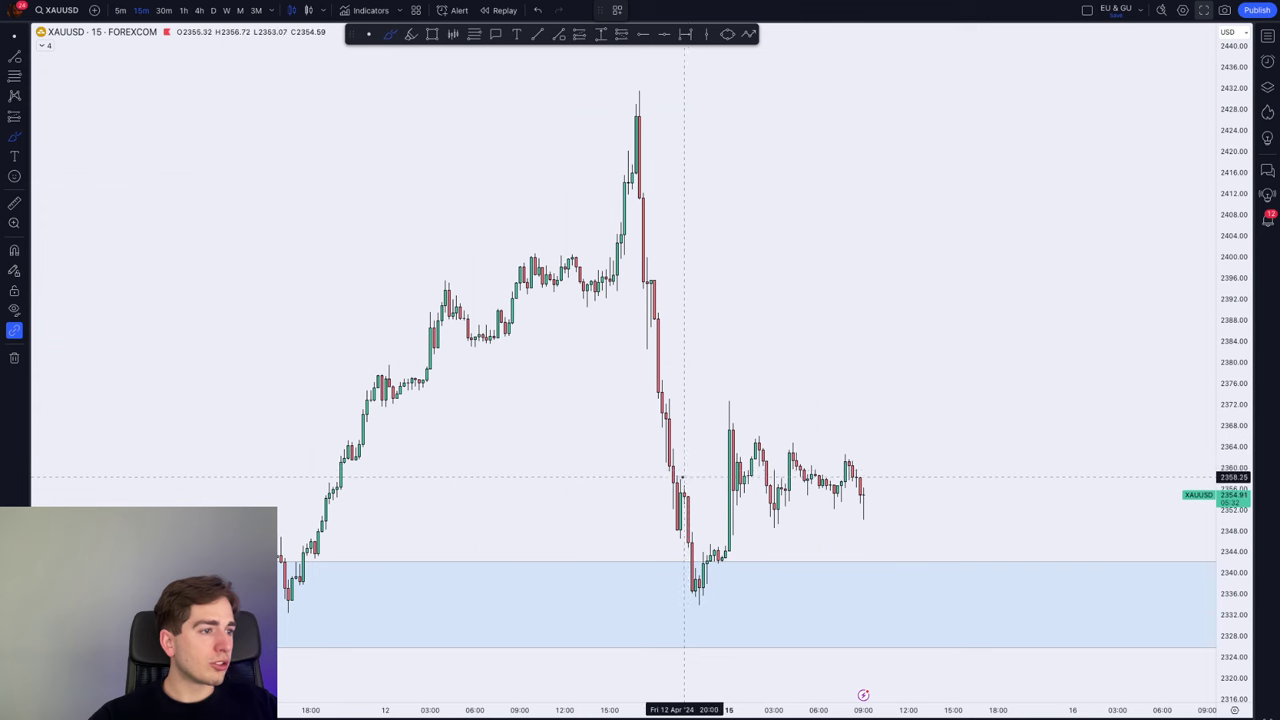
pyautogui.moveTo(734, 477); pyautogui.dragTo(735, 477)
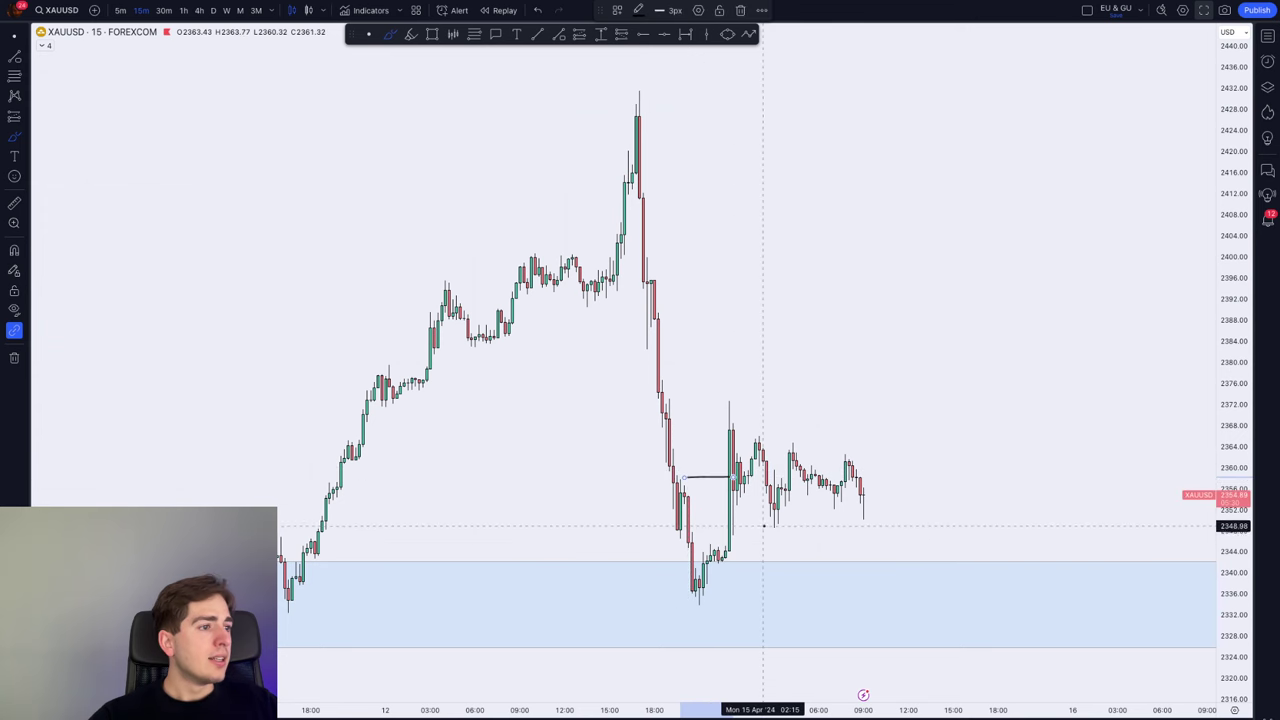
pyautogui.moveTo(755, 536); pyautogui.dragTo(927, 541)
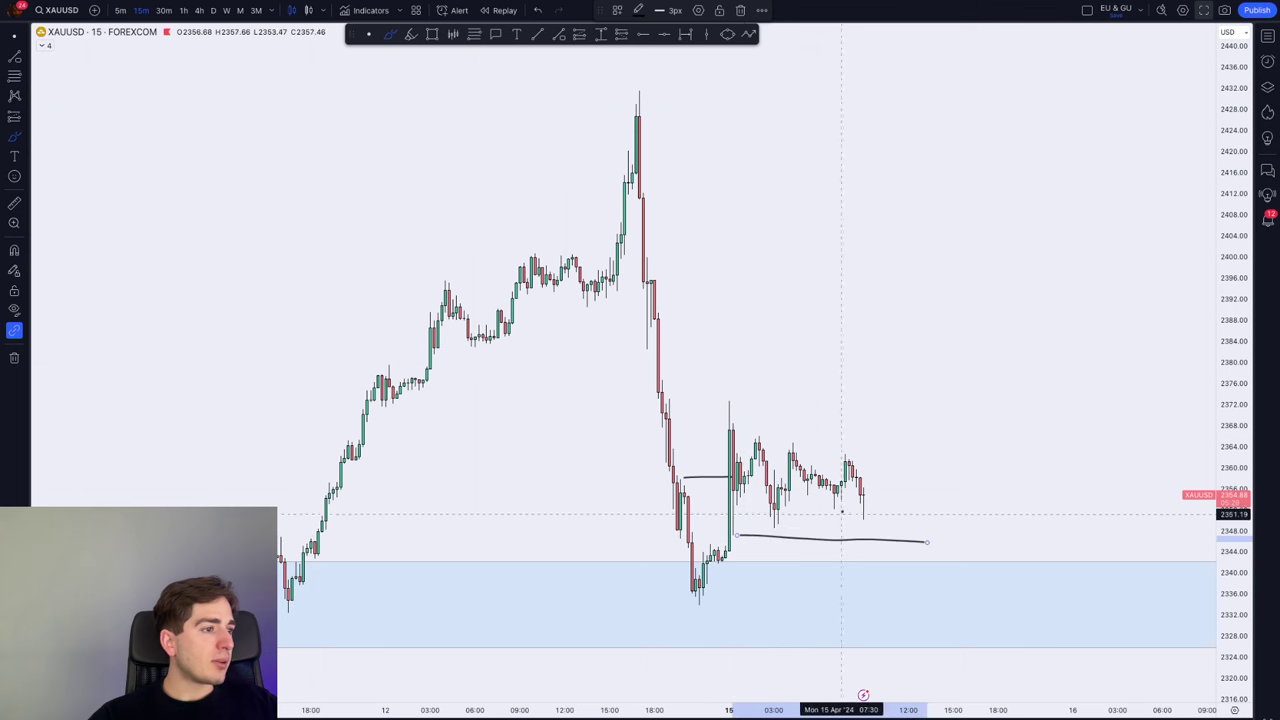
# Try converging brush lines along the highs and lows of the 15 April consolidation, and undo both
pyautogui.moveTo(730, 406); pyautogui.dragTo(875, 467)
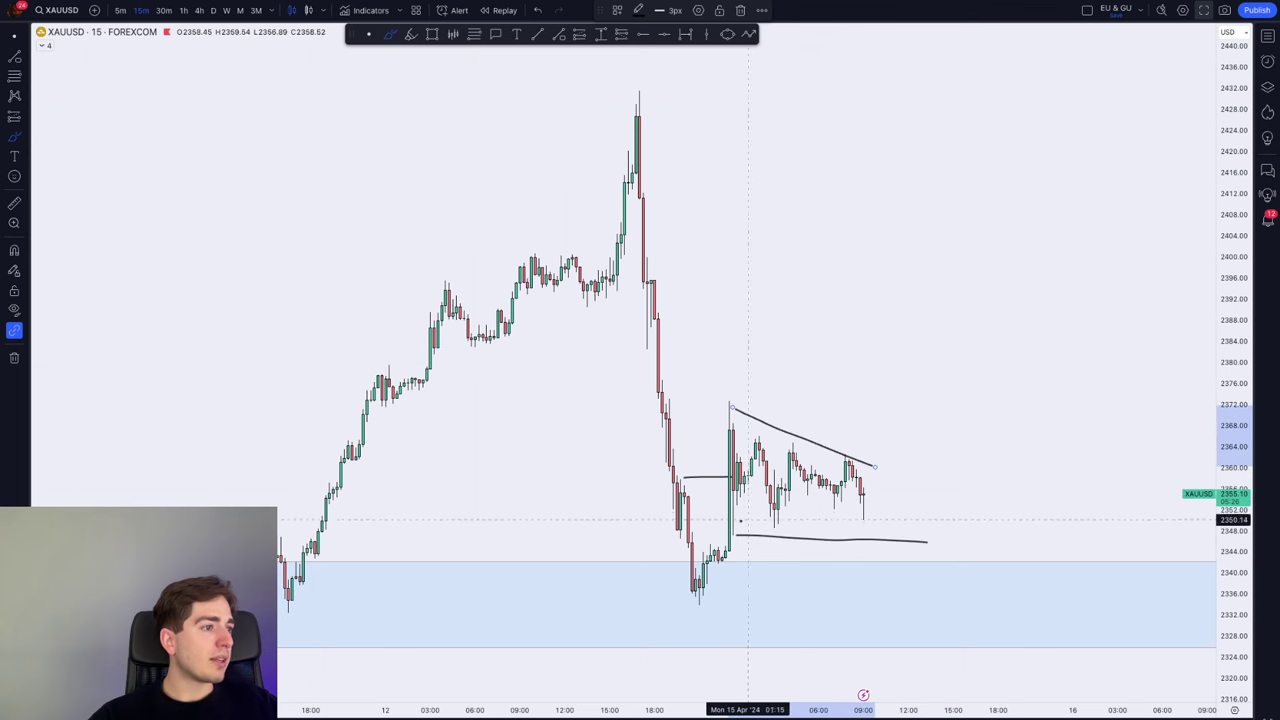
pyautogui.moveTo(737, 543); pyautogui.dragTo(852, 512)
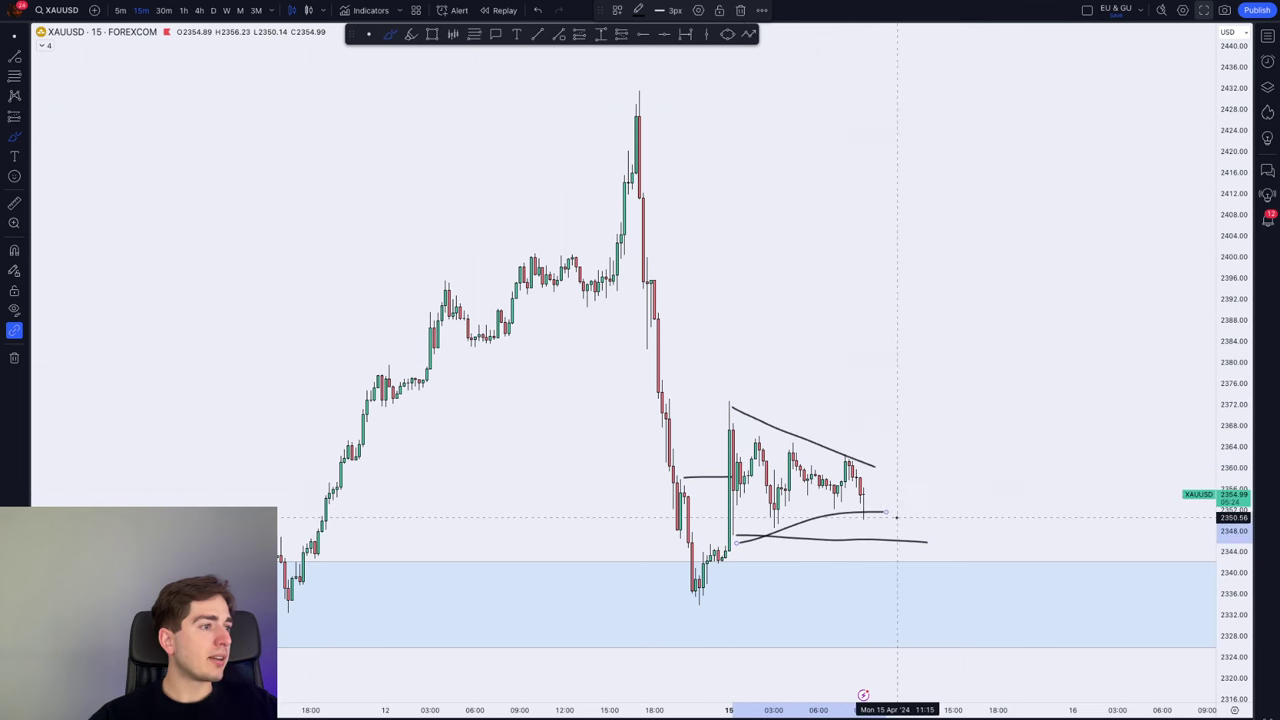
pyautogui.hotkey('ctrl', 'z')
pyautogui.hotkey('ctrl', 'z')
# Try a price path dipping to about 2340 and rising to about 2379, plus brush lines bounding the low at about 2344 and 2335
pyautogui.moveTo(865, 490)
pyautogui.mouseDown()
pyautogui.moveTo(896, 565)
pyautogui.moveTo(916, 370)
pyautogui.mouseUp()
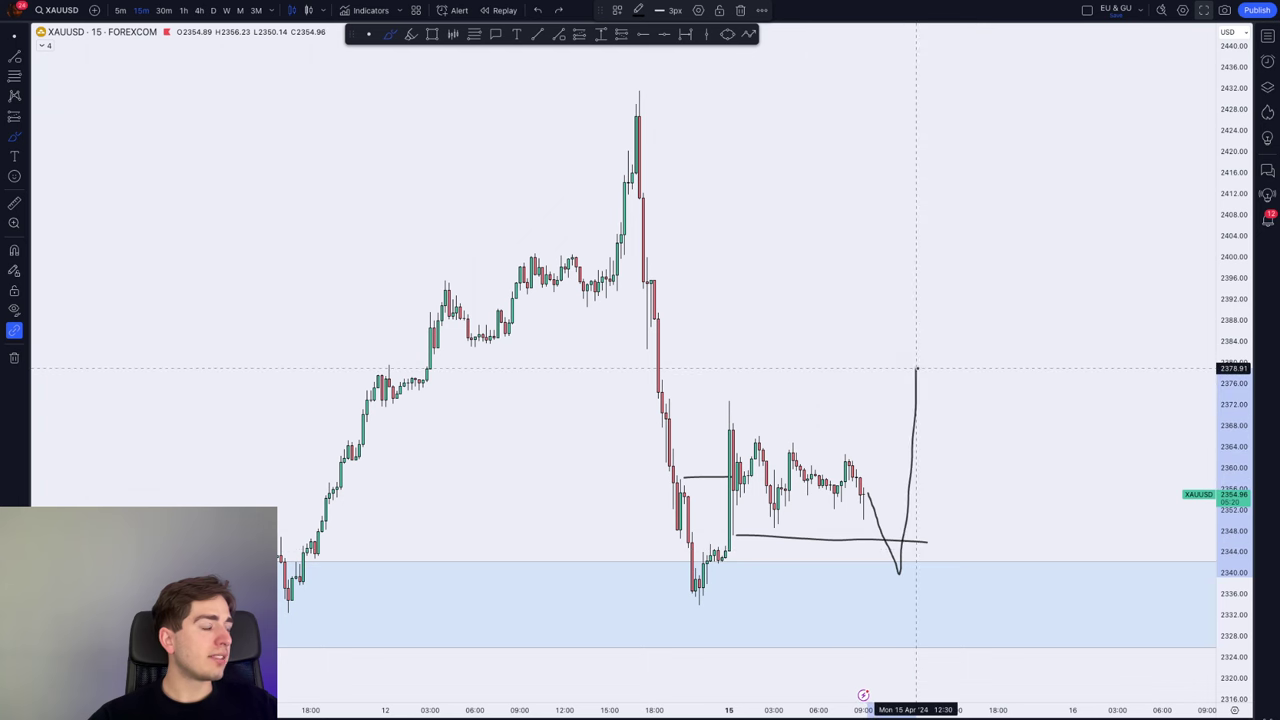
pyautogui.hotkey('ctrl', 'z')
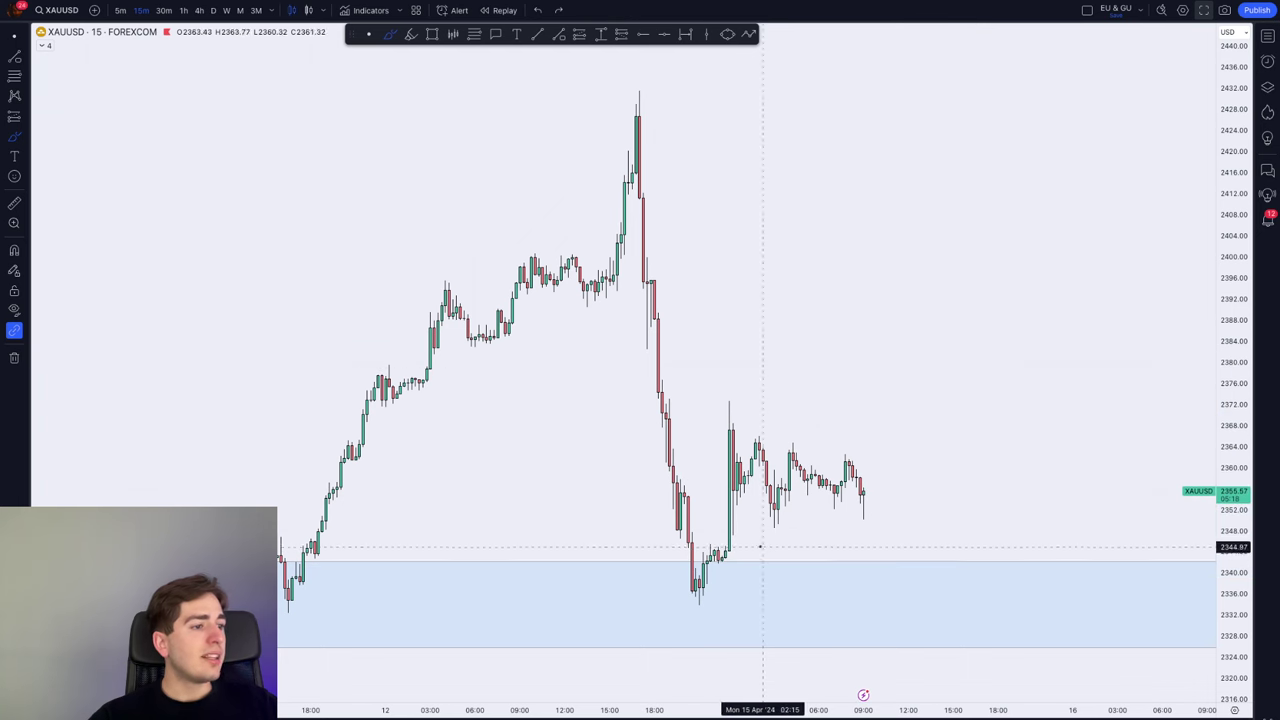
pyautogui.moveTo(709, 548); pyautogui.dragTo(871, 552)
pyautogui.moveTo(689, 603); pyautogui.dragTo(871, 595)
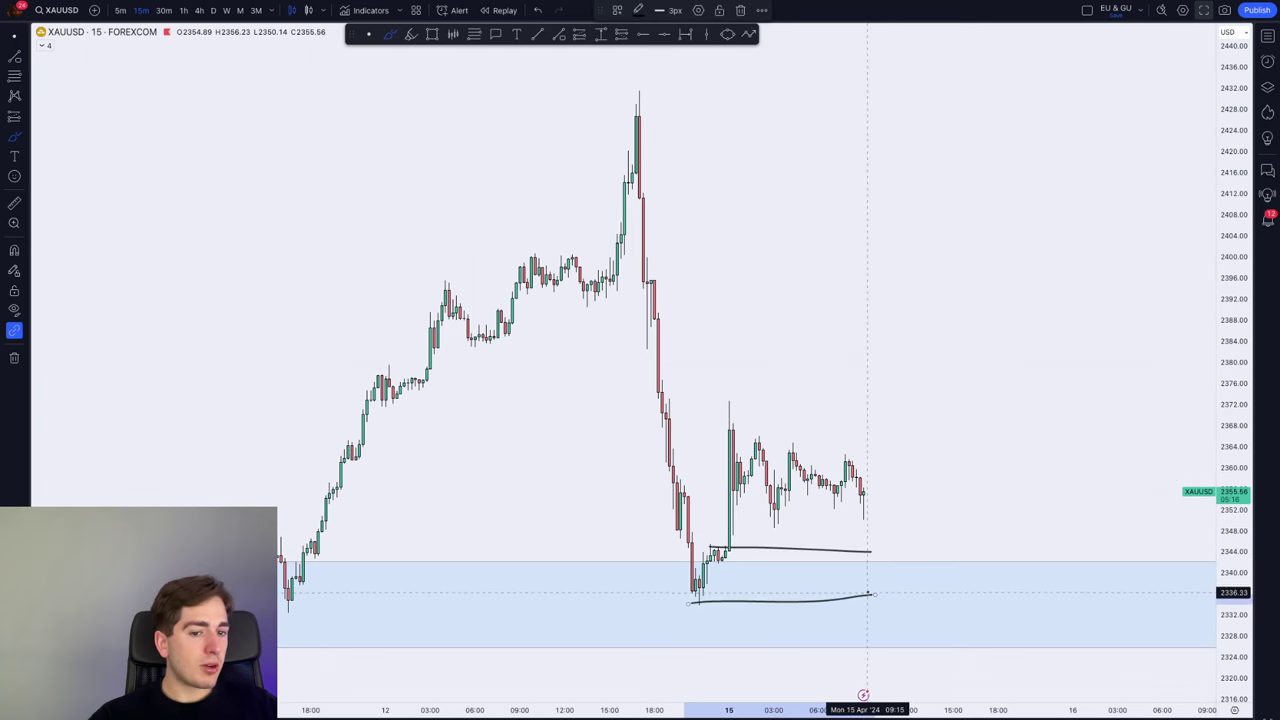
pyautogui.hotkey('ctrl', 'z')
pyautogui.hotkey('ctrl', 'z')
# Switch XAUUSD back to the 4-hour timeframe, framing the April rally with its stacked zones
pyautogui.scroll(-3, 976, 509)
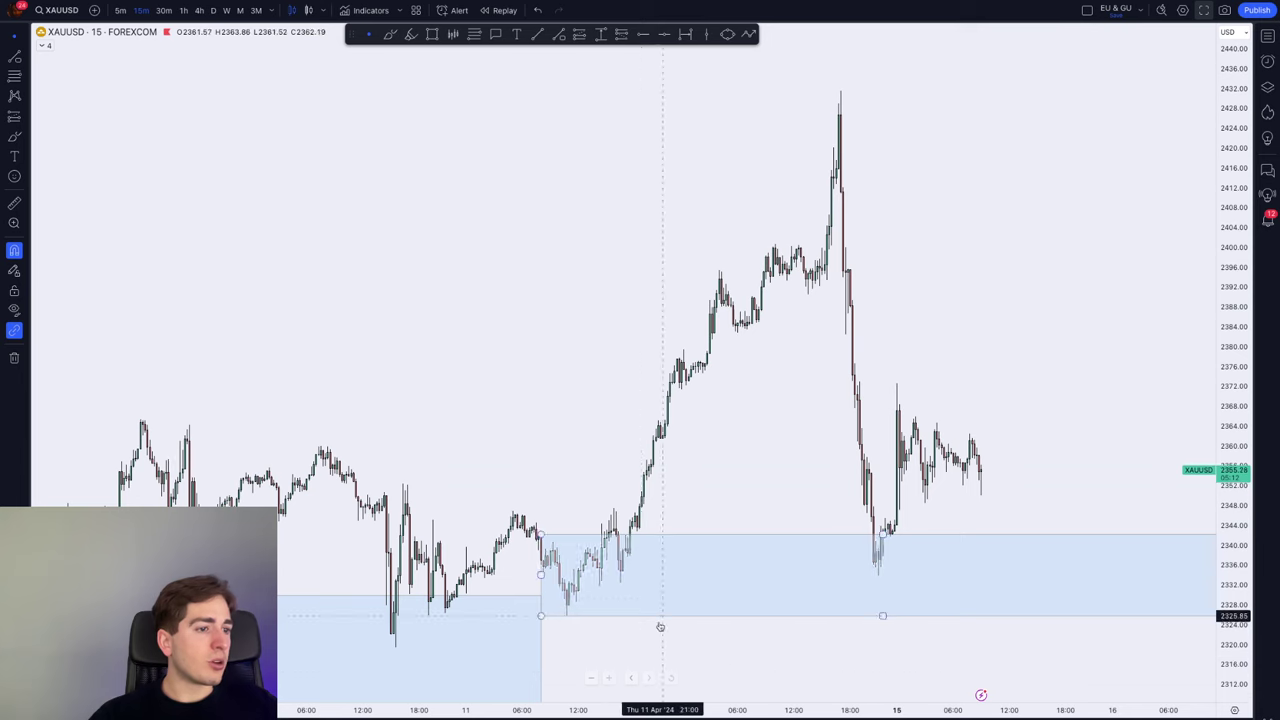
pyautogui.write('4h')
pyautogui.press('Return')
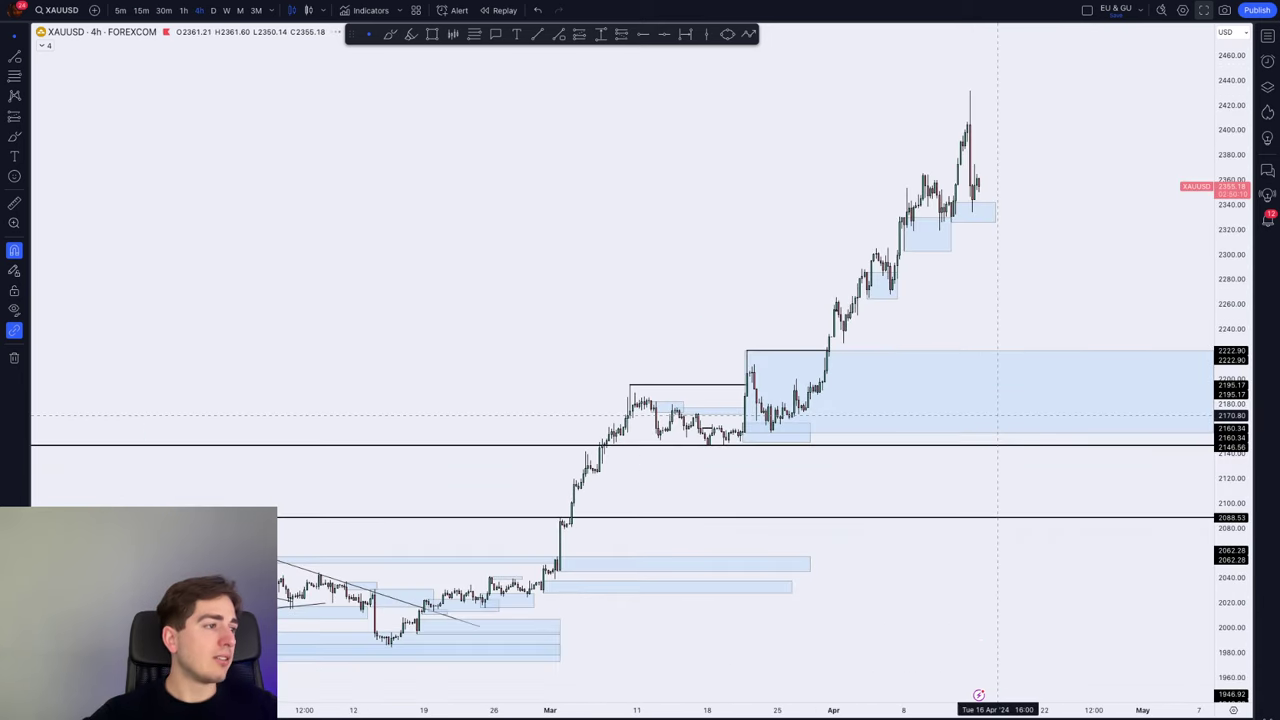
pyautogui.scroll(3, 954, 198)
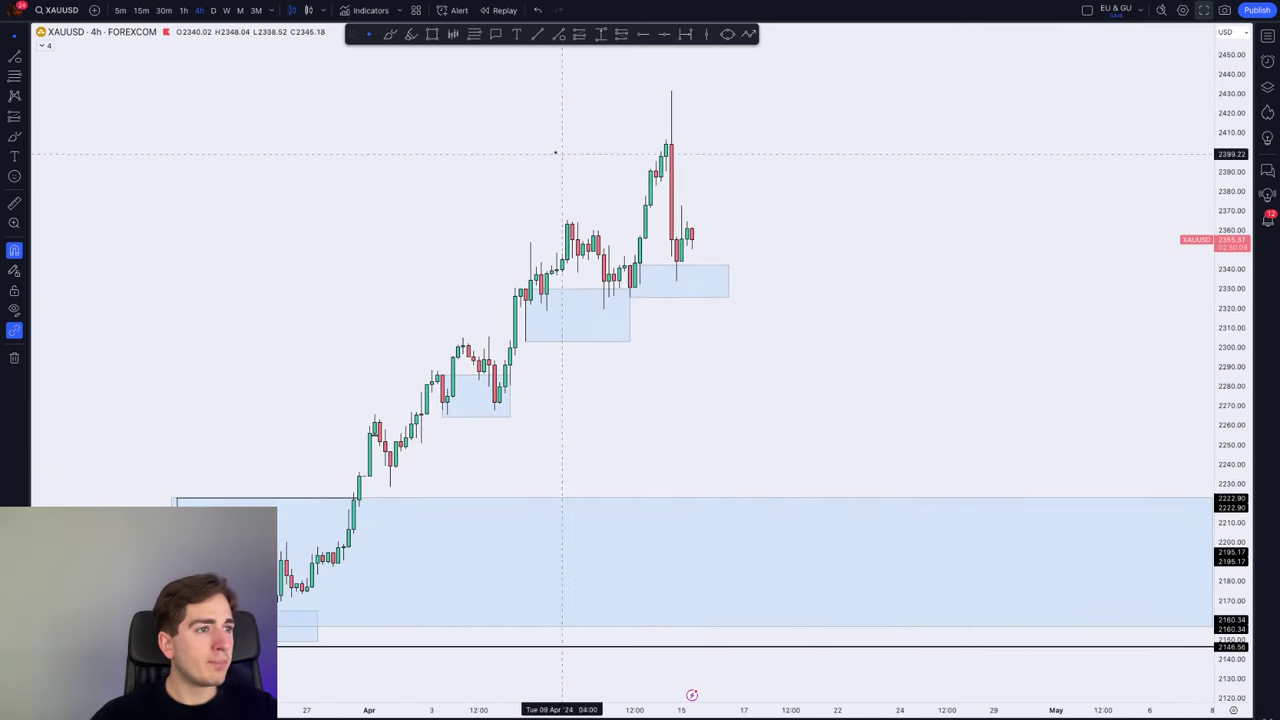
# Brush horizontal lines along the lower part of the three latest 4-hour zones at about 2324, 2307 and 2265
pyautogui.click(612, 299)
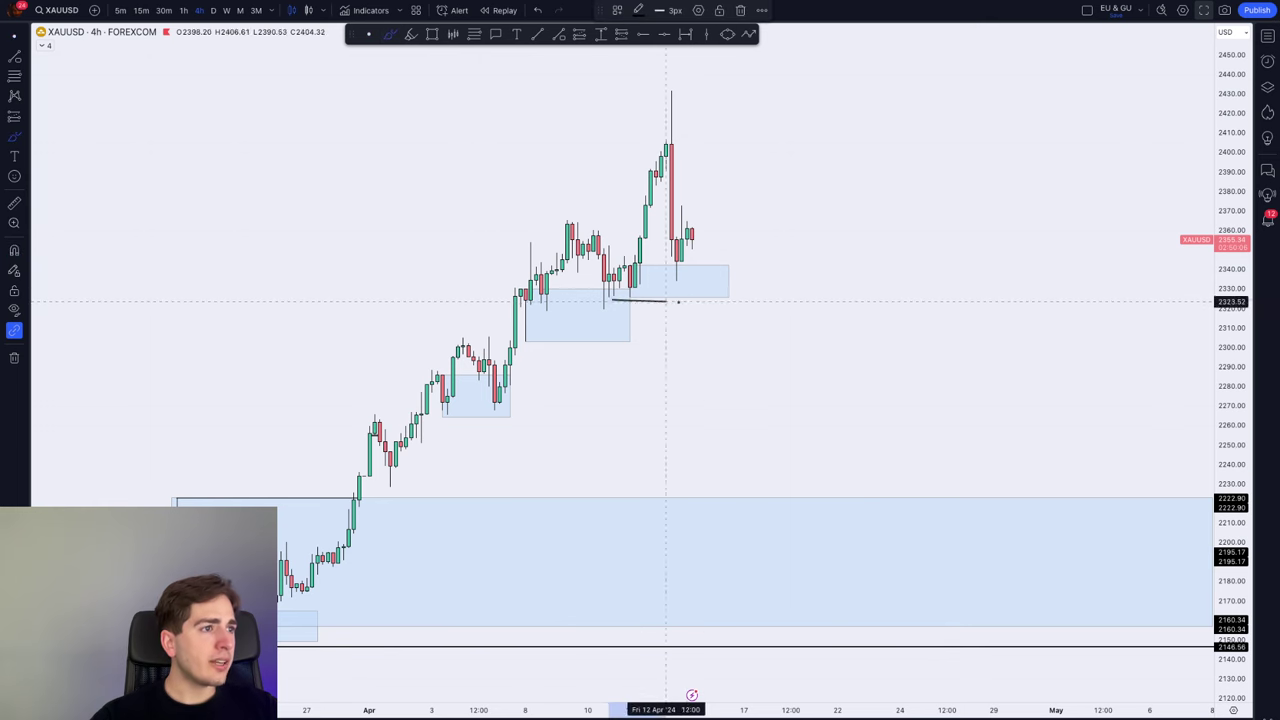
pyautogui.click(692, 302)
pyautogui.click(538, 333)
pyautogui.click(682, 335)
pyautogui.moveTo(470, 414); pyautogui.dragTo(661, 416)
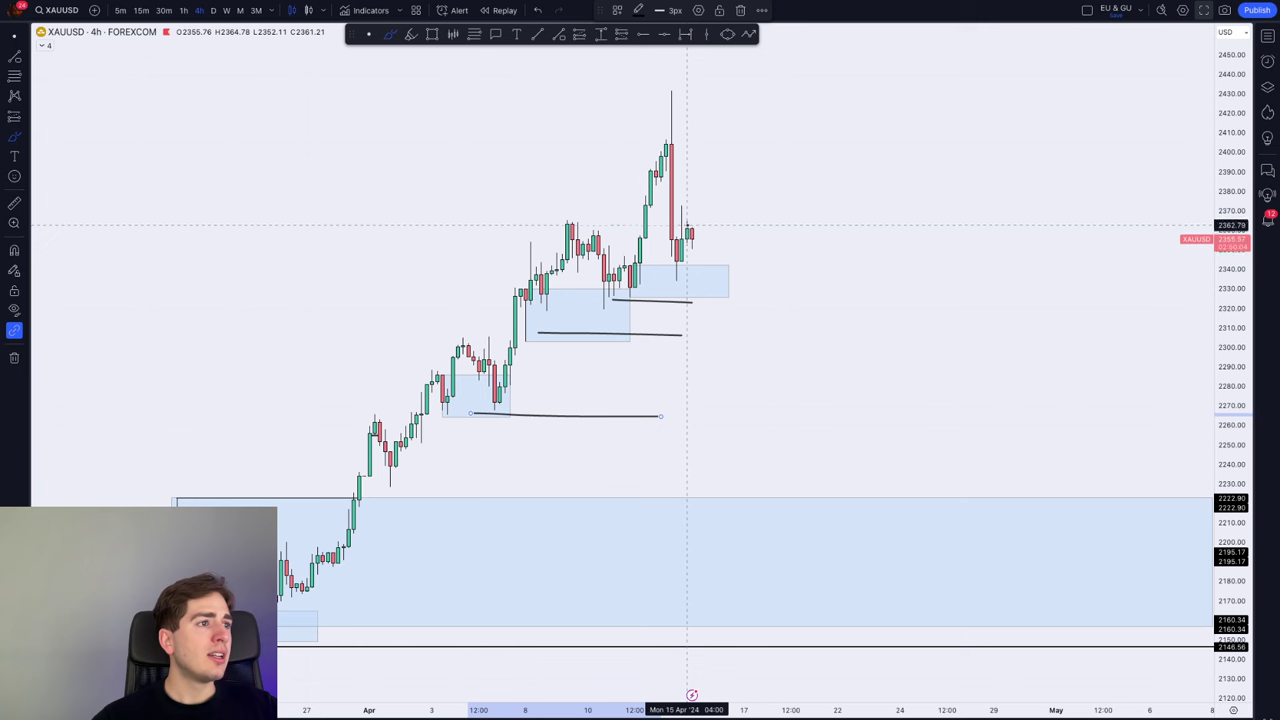
# Try a downward price path from the latest candle to below the nearest zone, and undo the brush marks
pyautogui.moveTo(686, 230); pyautogui.dragTo(722, 311)
pyautogui.hotkey('ctrl', 'z')
pyautogui.hotkey('ctrl', 'z')
pyautogui.hotkey('ctrl', 'z')
pyautogui.hotkey('ctrl', 'z')
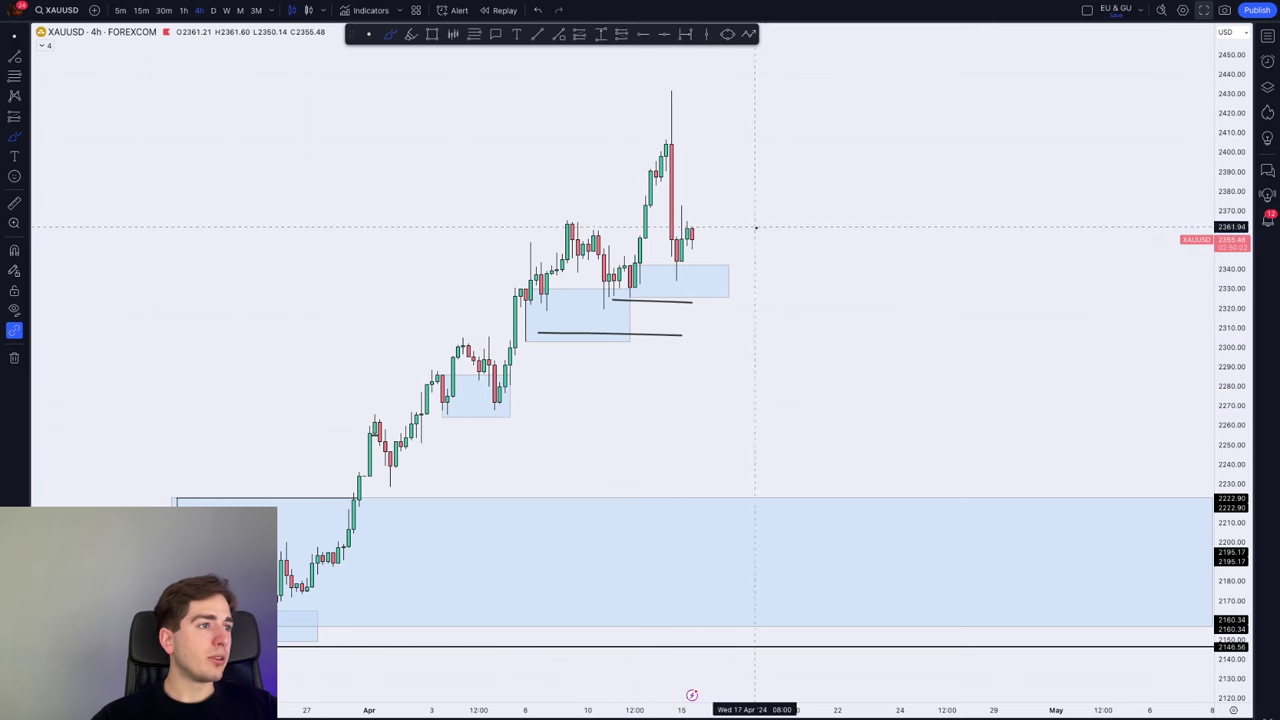